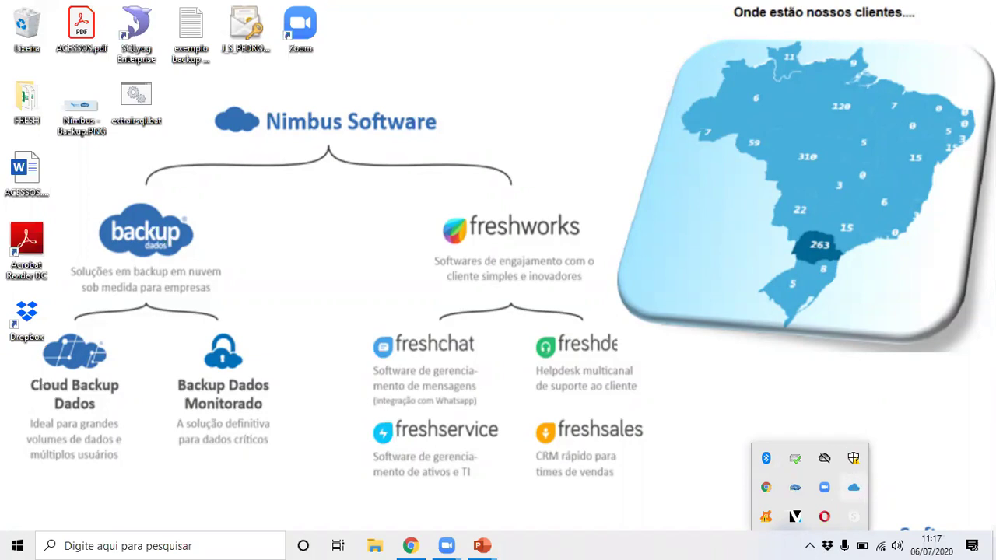
Open the Cloud Backup Dados dashboard from its tray icon and nudge the window into place.
double_click(854, 489)
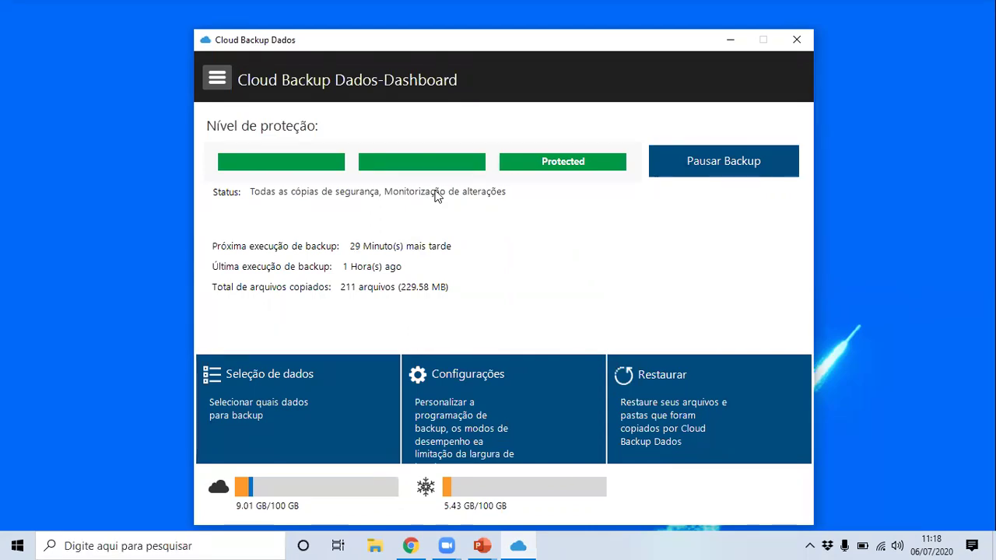
mouse_move(544, 44)
left_mouse_down()
mouse_move(559, 45)
mouse_move(540, 49)
left_mouse_up()
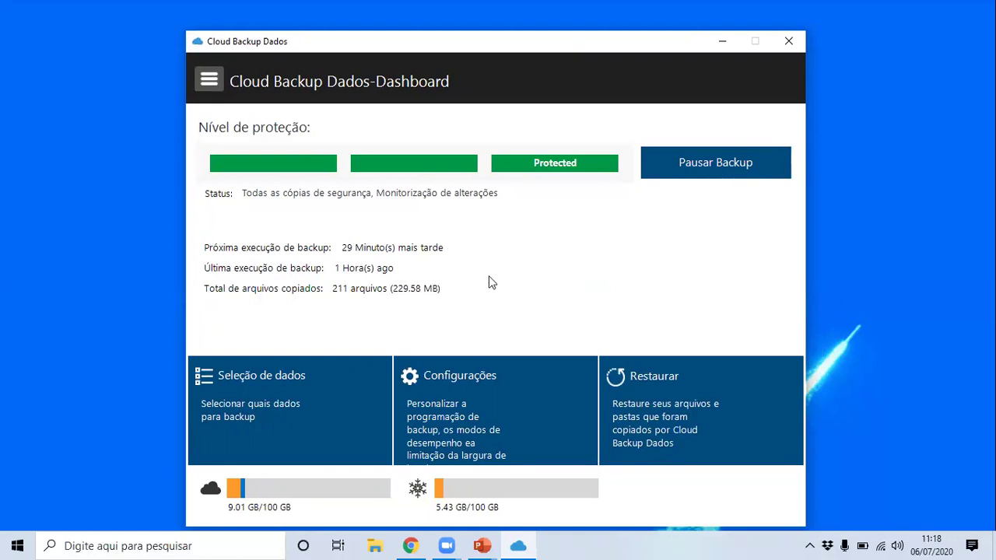
left_click(809, 546)
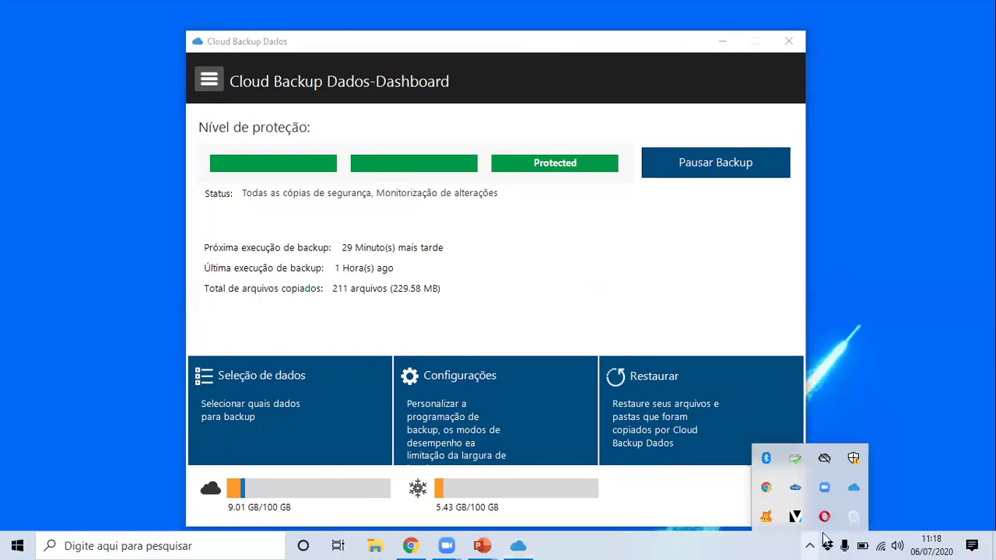
left_click(417, 199)
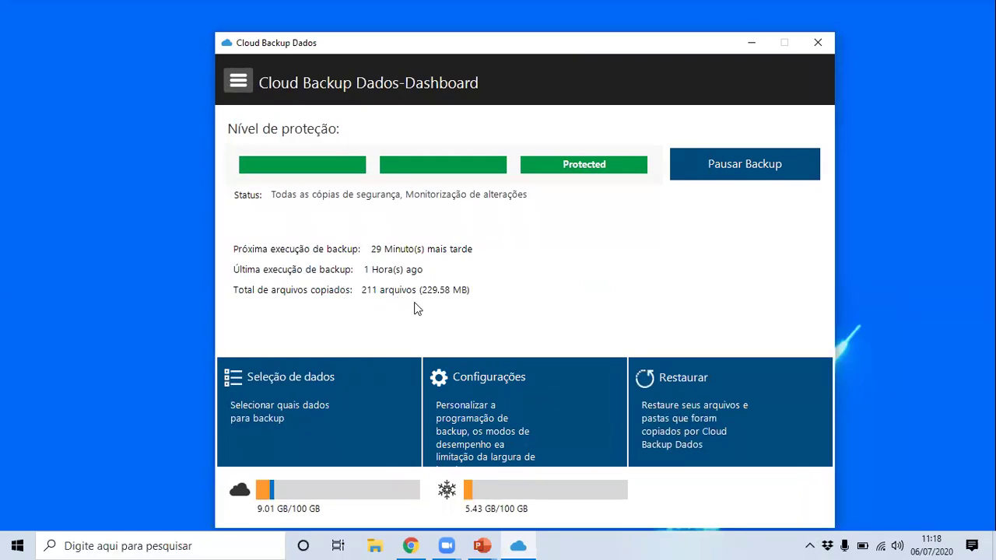
Open Seleção de dados, tick and untick Área de Trabalho and Documentos, then view Meu Computador.
left_click(334, 398)
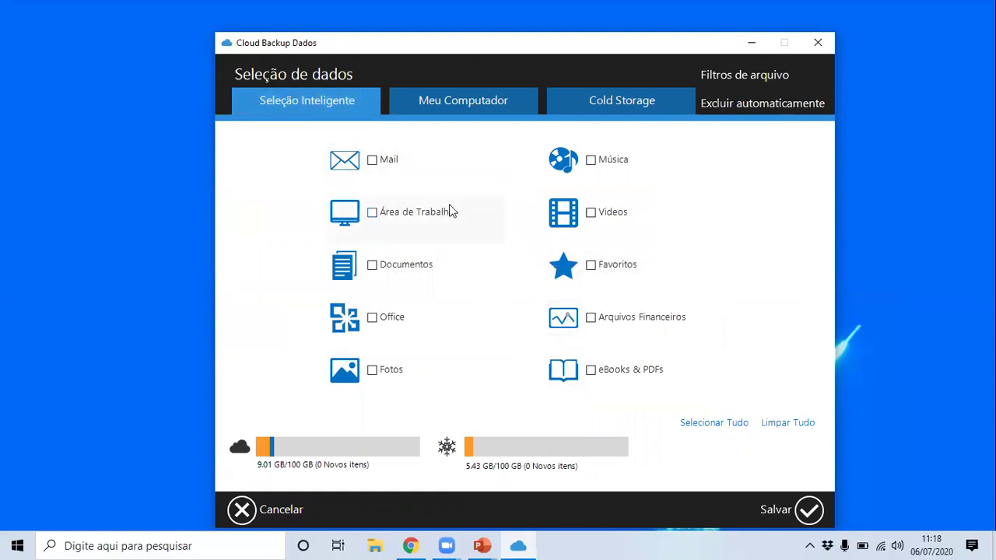
left_click(388, 220)
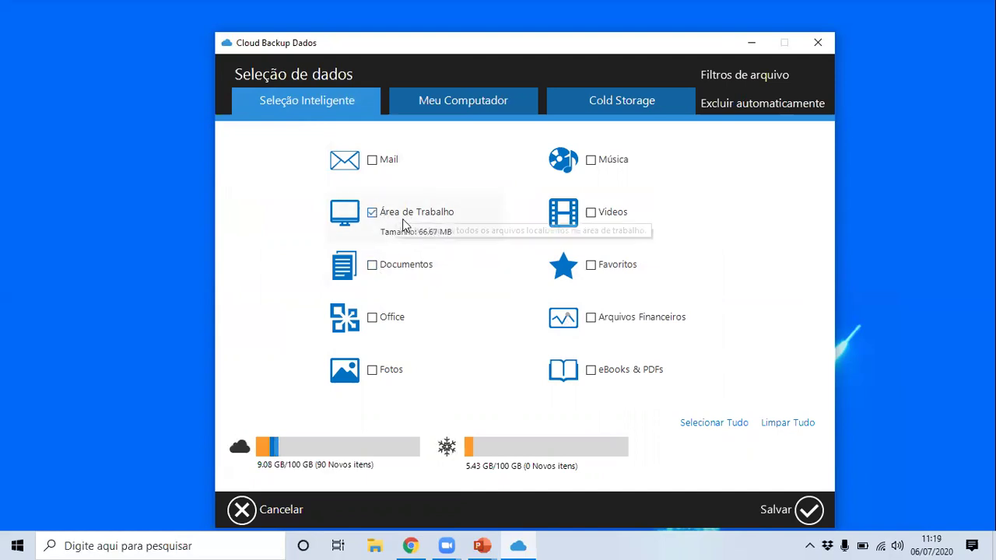
left_click(388, 219)
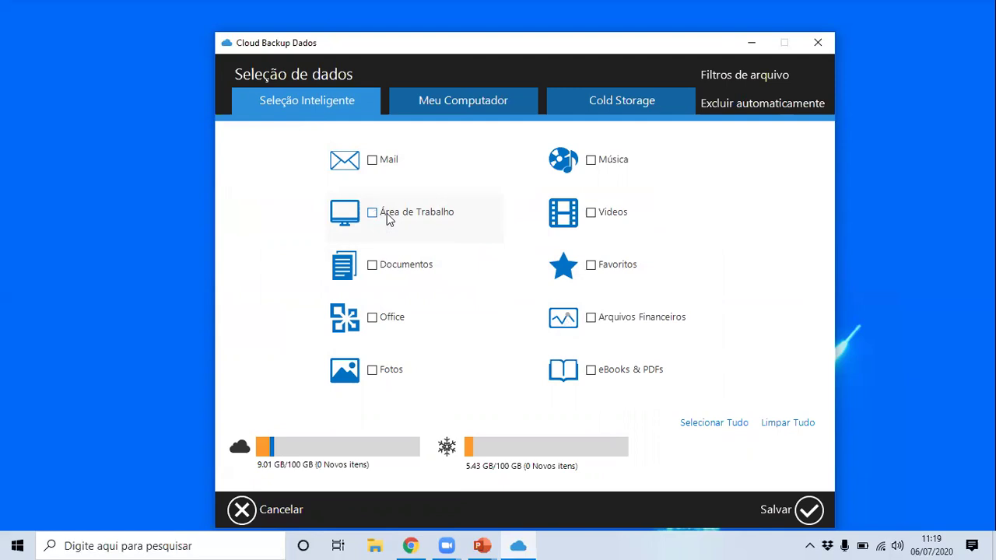
left_click(397, 267)
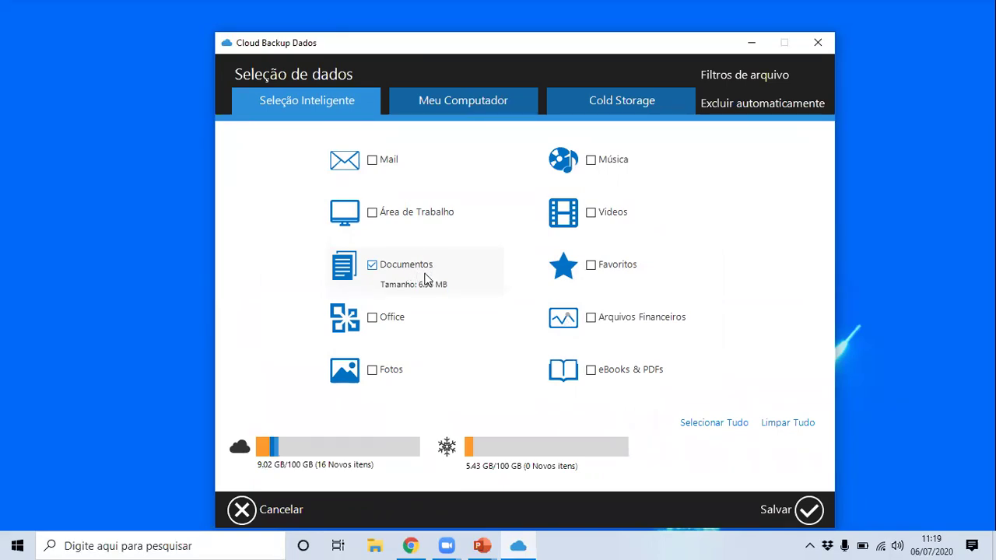
left_click(405, 271)
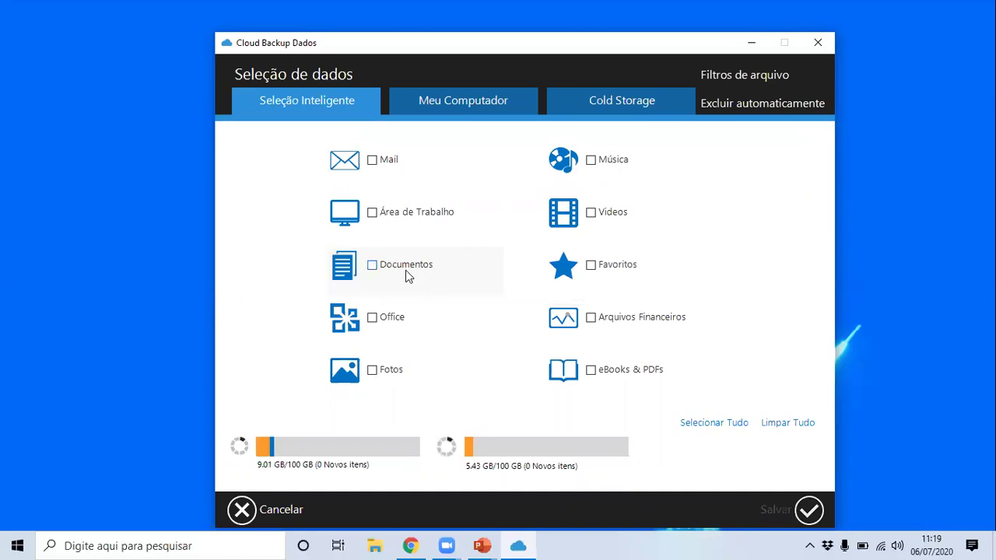
left_click(416, 114)
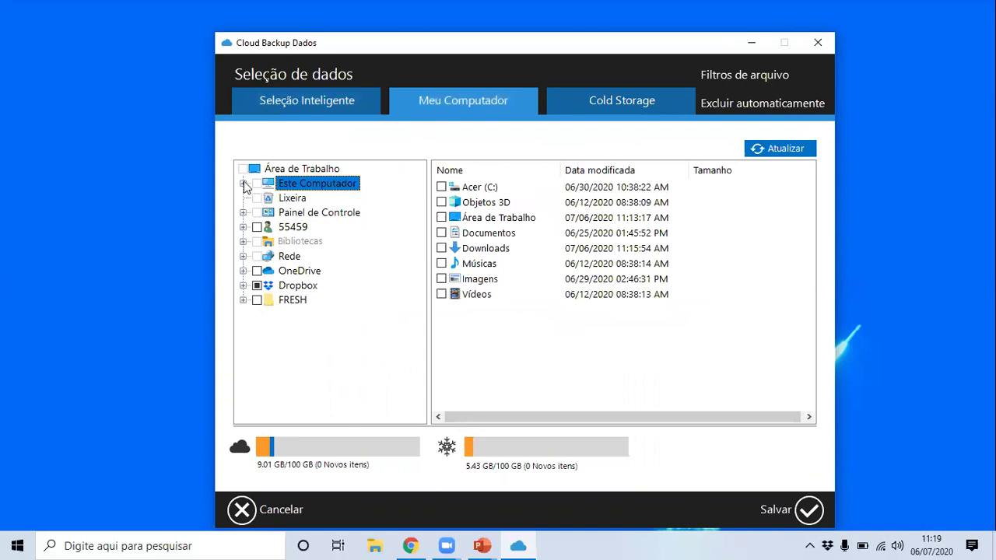
Expand Este Computador > Acer (C:) > Usuários and tick the user's profile folder.
left_click(244, 184)
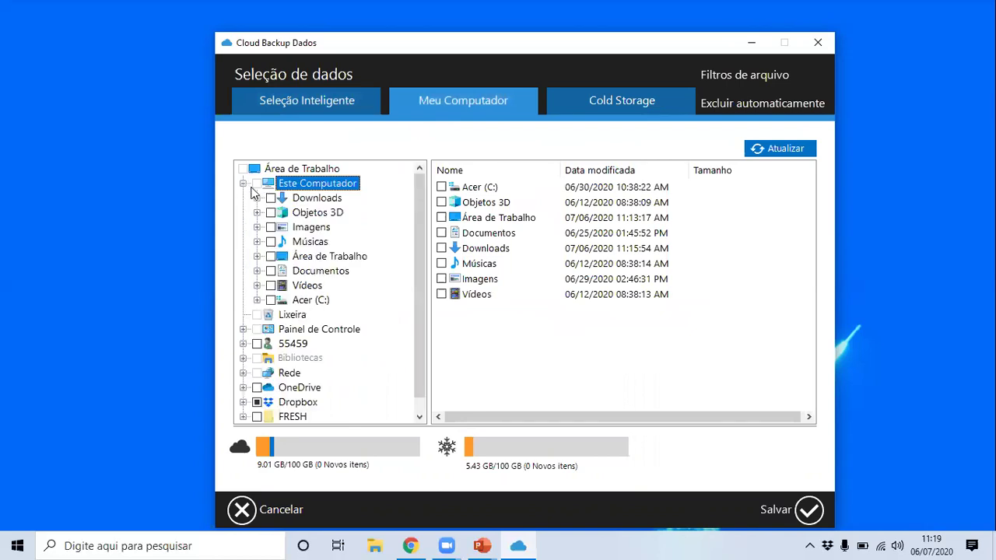
left_click(257, 300)
scroll(354, 235, "down", 1)
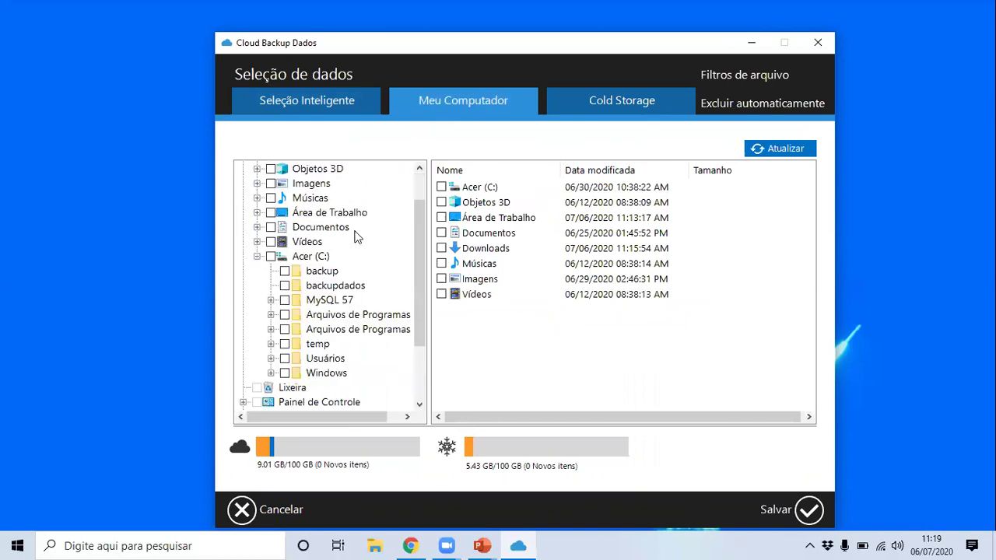
scroll(354, 235, "down", 1)
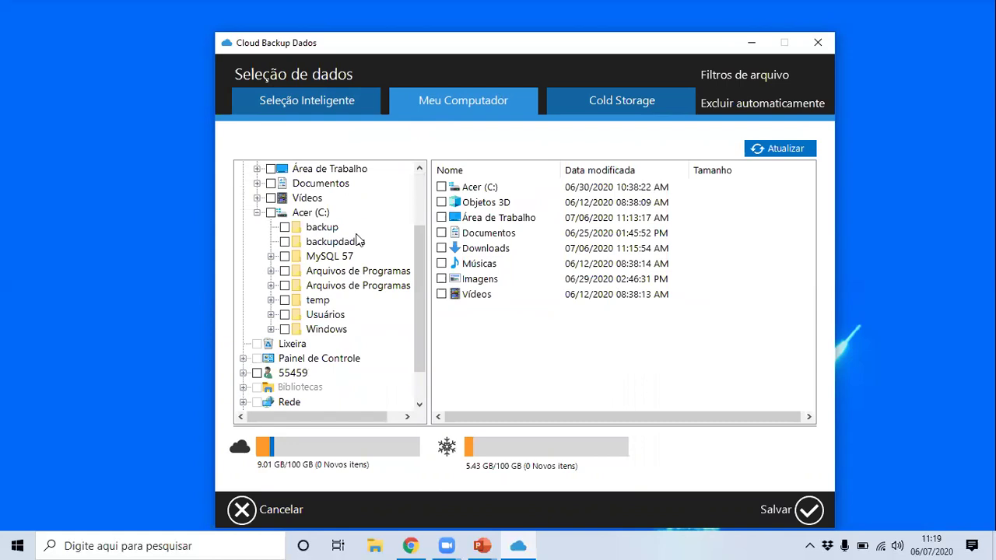
left_click(270, 314)
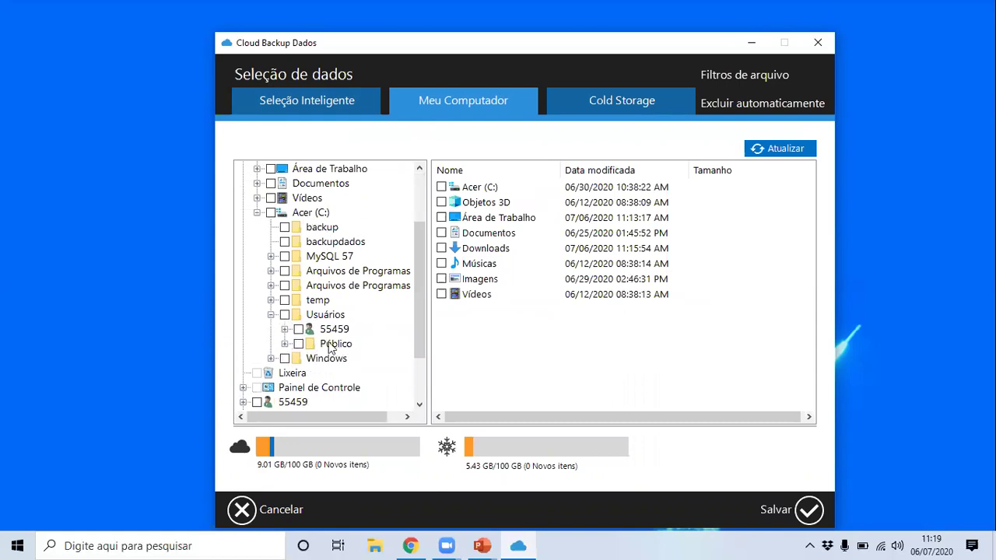
left_click(299, 330)
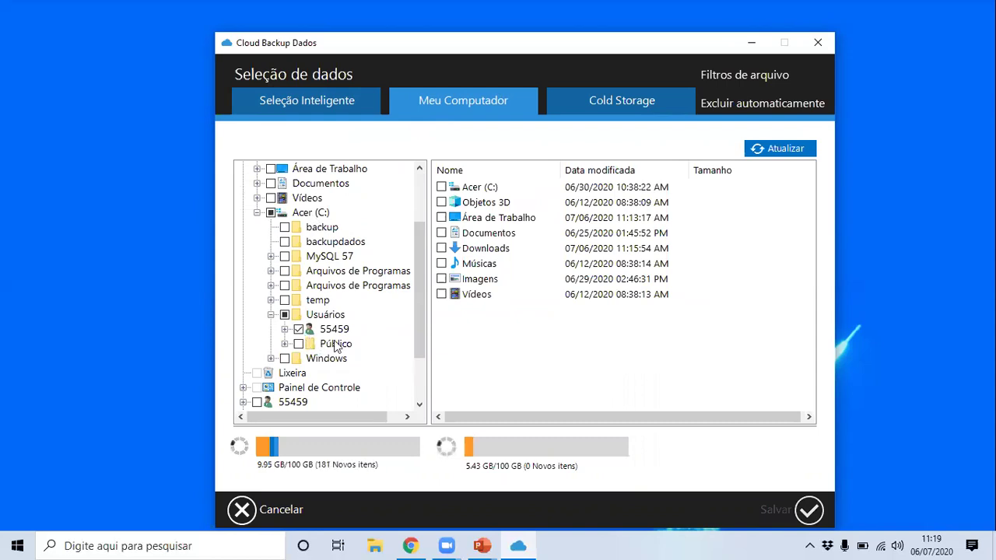
Browse the profile folder's contents, collapse Acer (C:), and return to Seleção Inteligente.
left_click(284, 329)
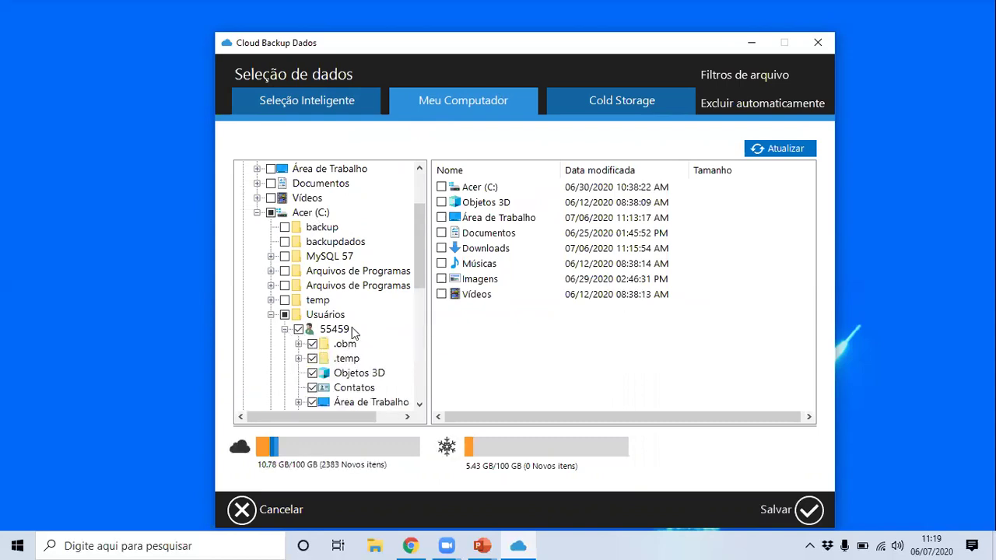
scroll(354, 333, "down", 3)
scroll(366, 305, "down", 2)
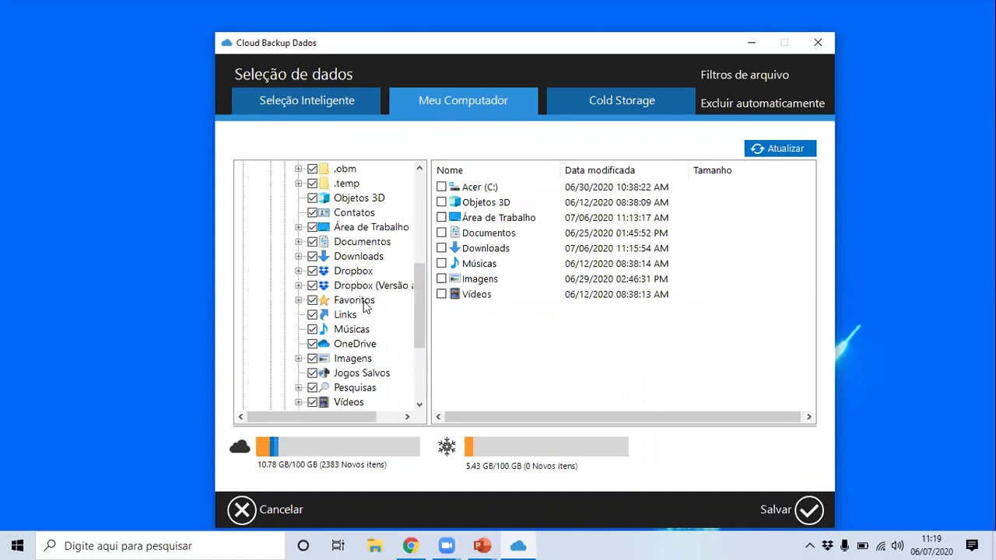
scroll(366, 305, "up", 6)
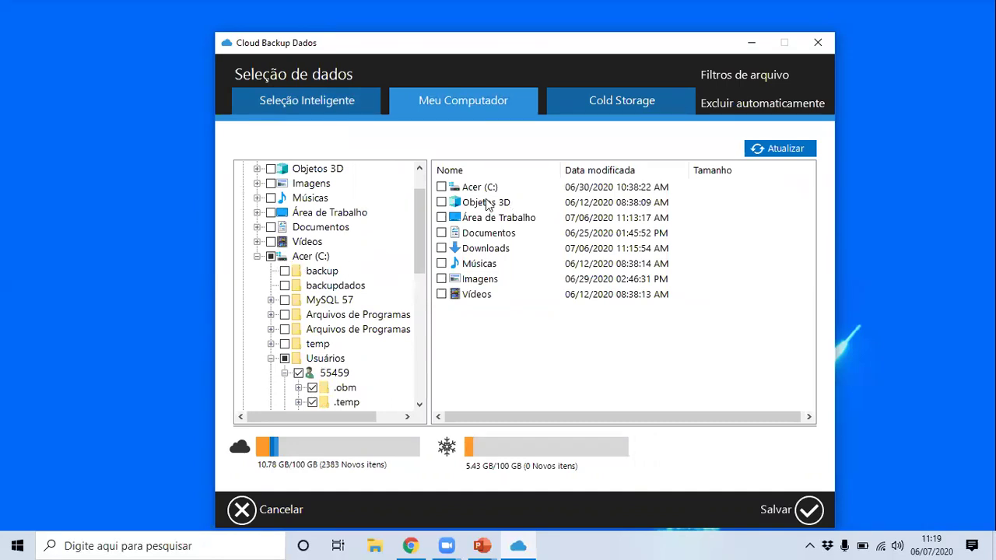
left_click(257, 256)
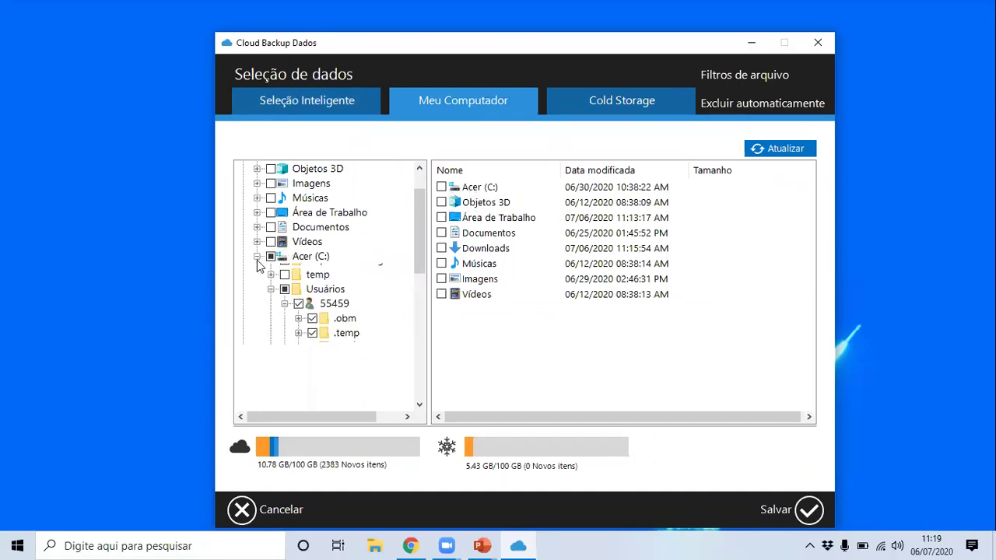
left_click(330, 101)
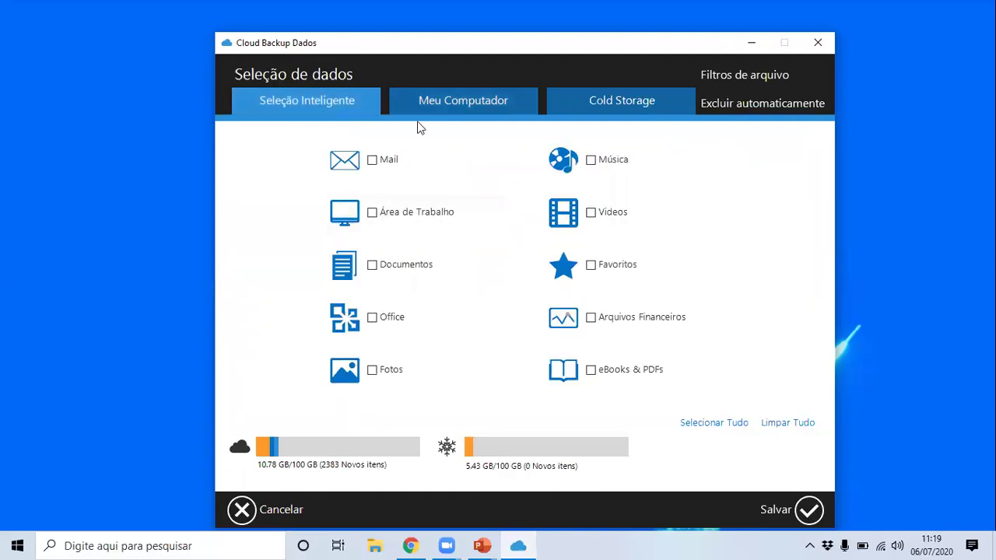
Toggle between the Meu Computador and Seleção Inteligente tabs, ending on Seleção Inteligente.
left_click(423, 102)
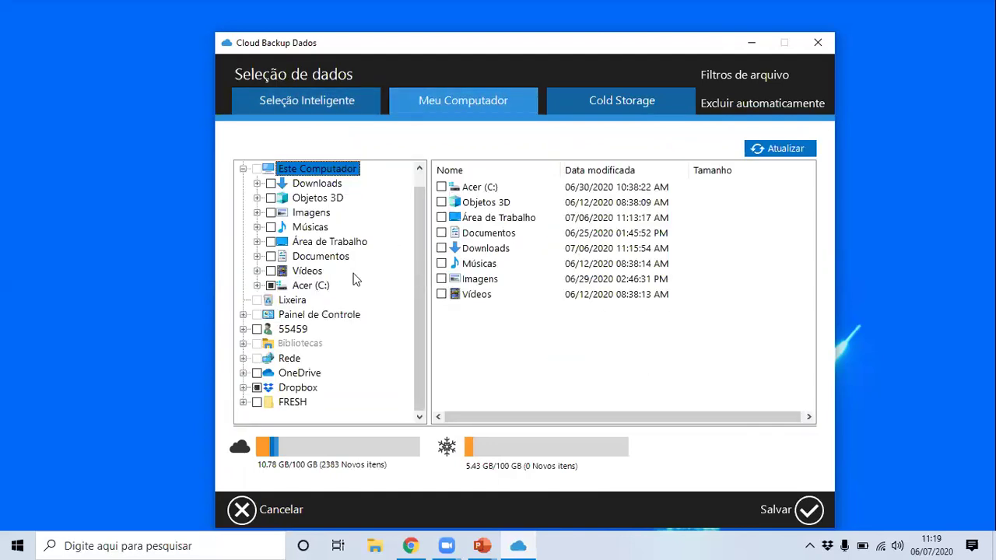
scroll(355, 277, "up", 1)
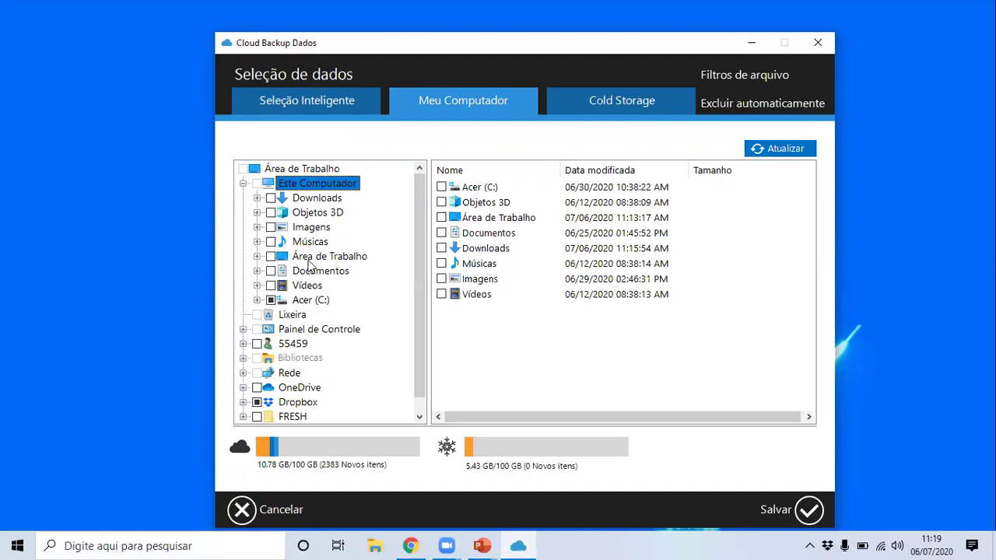
left_click(345, 104)
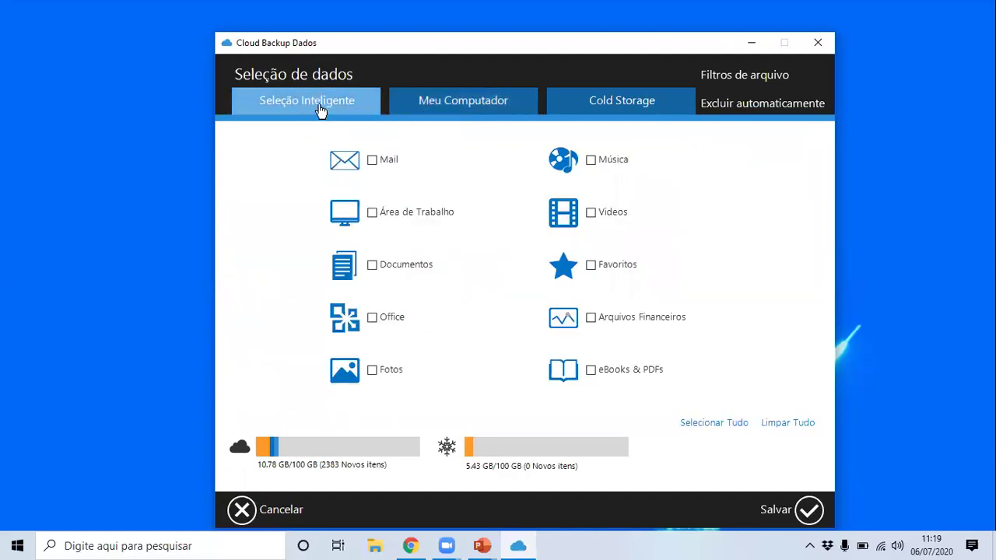
left_click(446, 113)
left_click(358, 101)
left_click(433, 102)
left_click(346, 104)
Bring the PowerPoint slideshow to the front on the Sobre os Produtos slide.
key("alt+Tab")
key("alt+Tab")
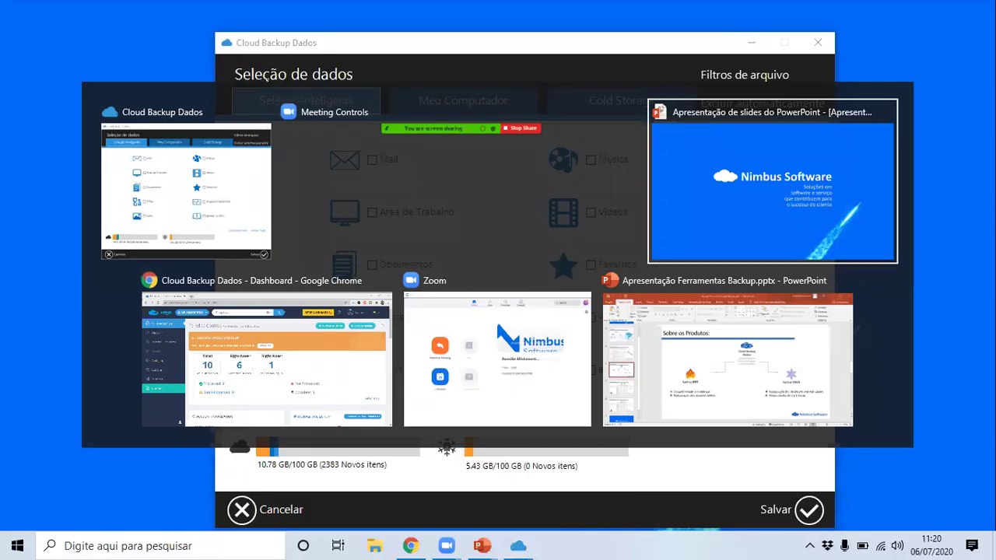
key("Right")
key("Right")
key("Right")
key("Right")
key("Left")
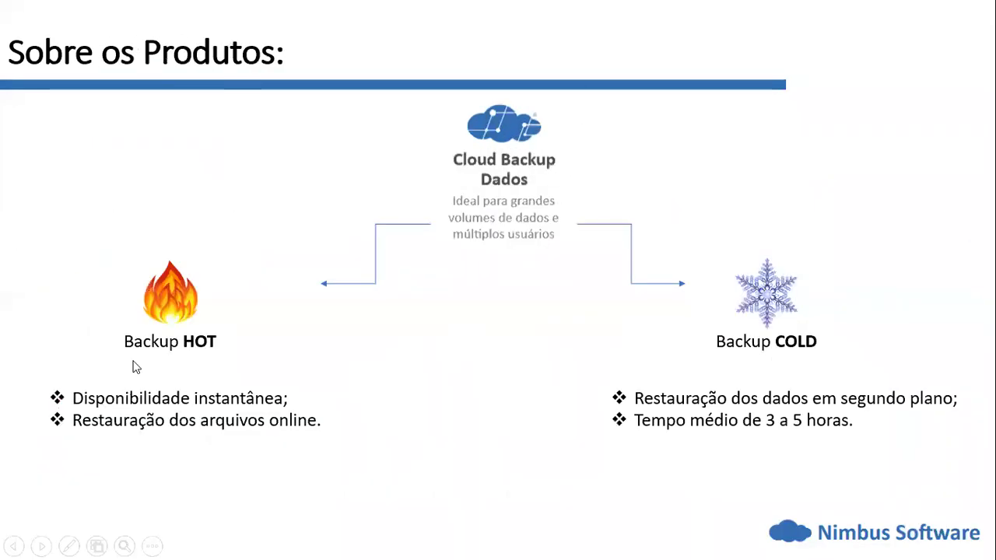
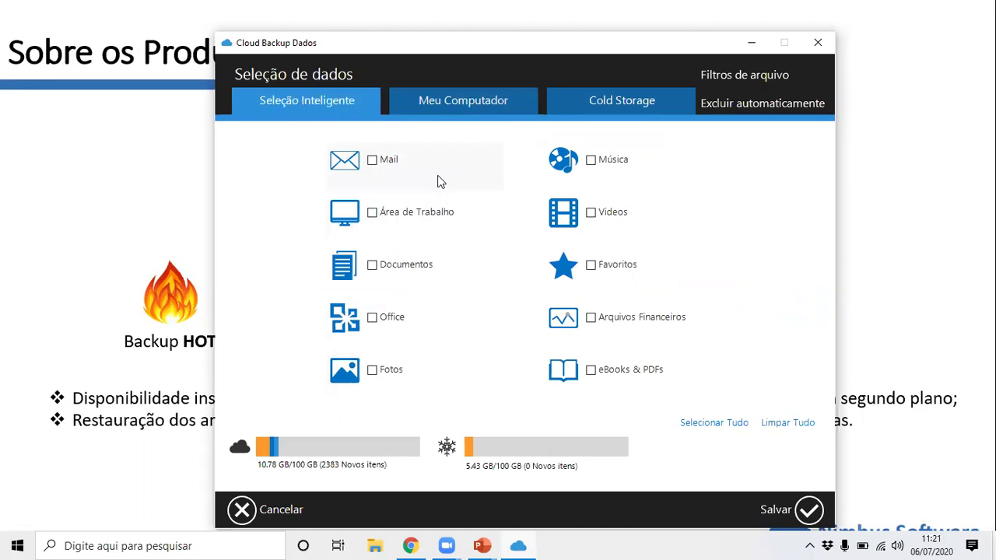
Switch data selection to the Cold Storage tab for rarely accessed files.
left_click(597, 107)
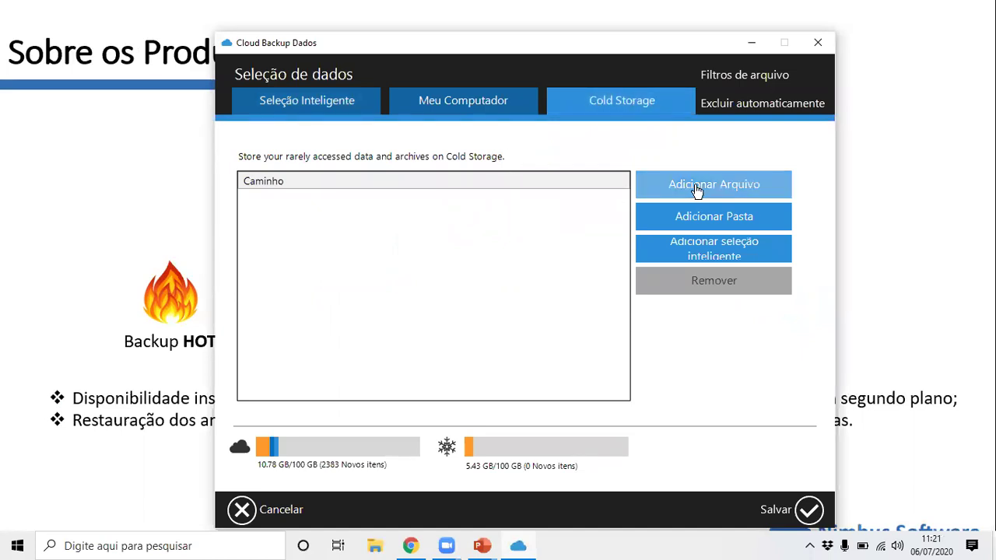
left_click(712, 248)
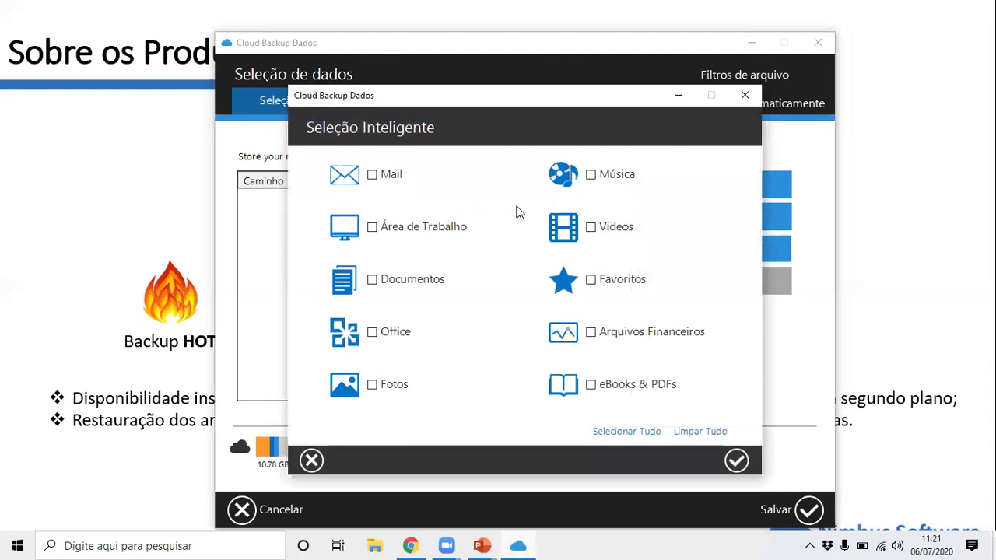
left_click(410, 285)
left_click(374, 282)
left_click(312, 460)
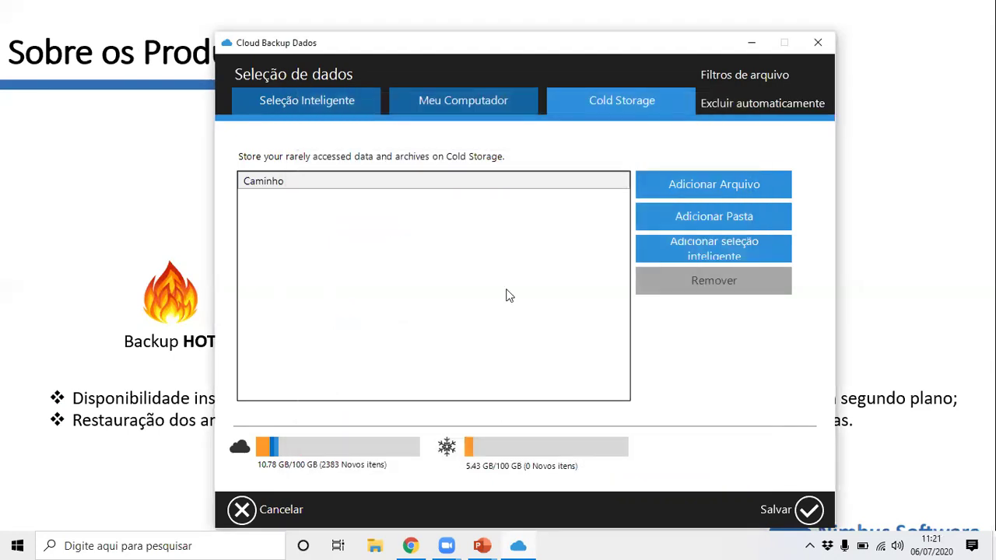
left_click(713, 227)
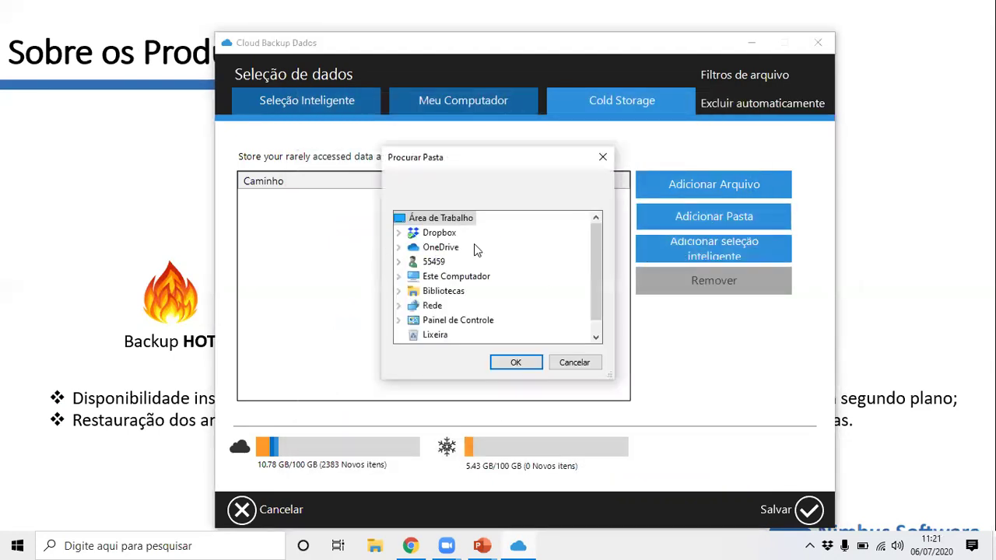
scroll(467, 255, "down", 1)
left_click(607, 161)
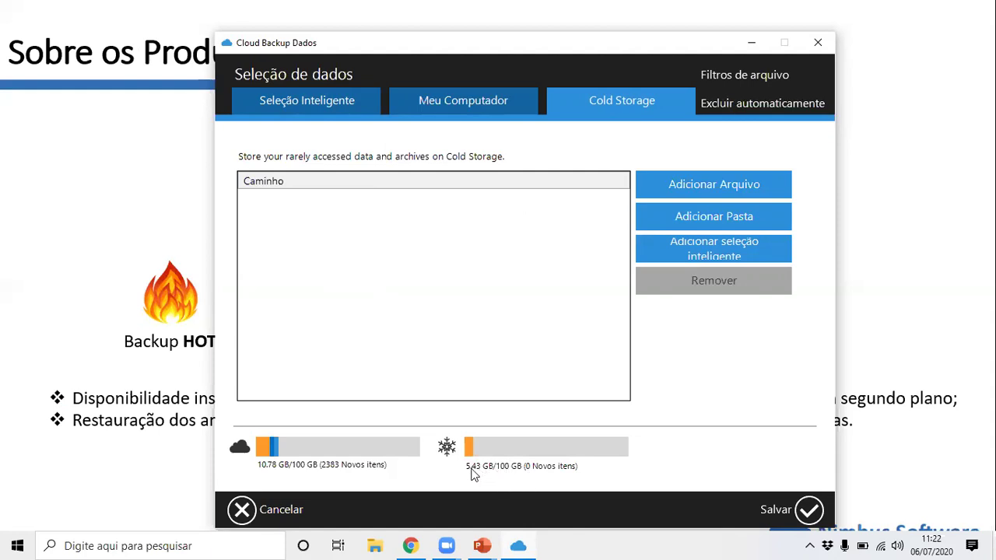
Cycle through the Seleção Inteligente, Meu Computador and Cold Storage tabs, ending on Seleção Inteligente.
mouse_move(469, 453)
left_click(329, 99)
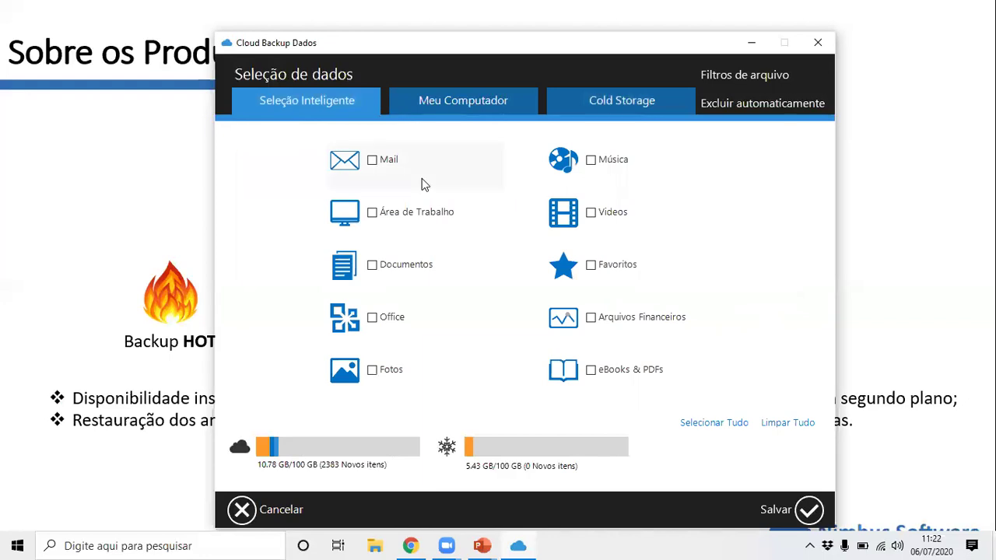
left_click(432, 104)
left_click(327, 101)
left_click(412, 99)
left_click(572, 100)
left_click(377, 101)
Draft a file filter excluding .avi;.mp4 and files over 5 GB, then discard it.
left_click(666, 193)
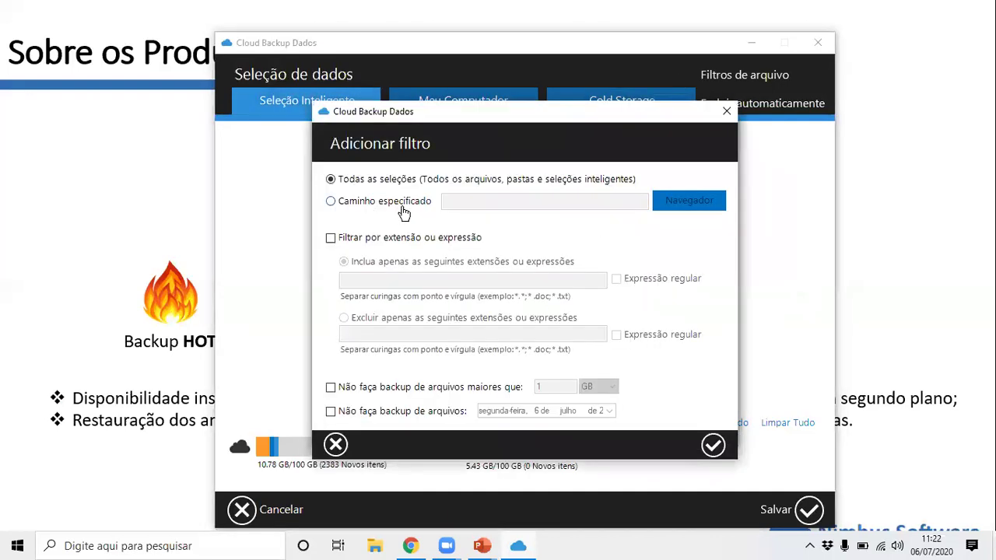
left_click(418, 239)
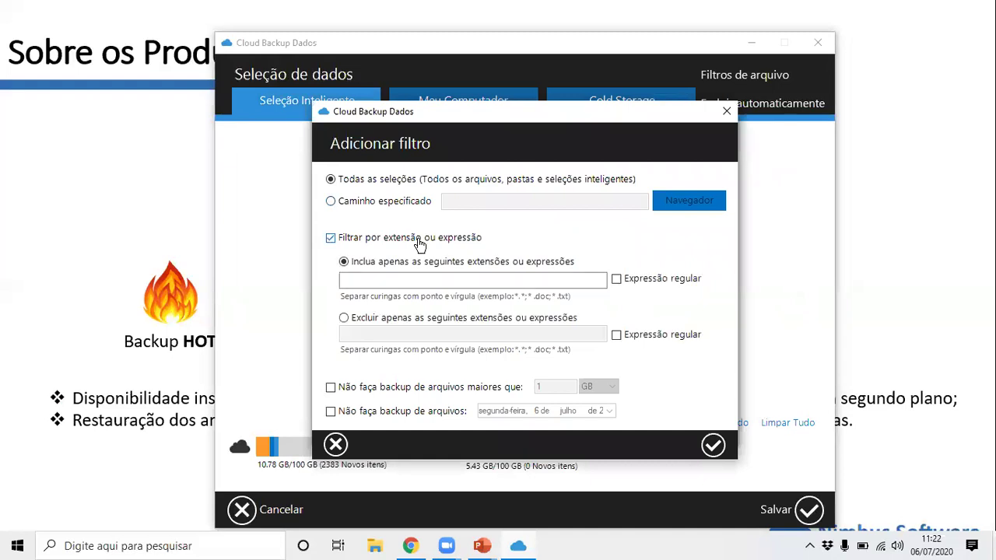
left_click(408, 333)
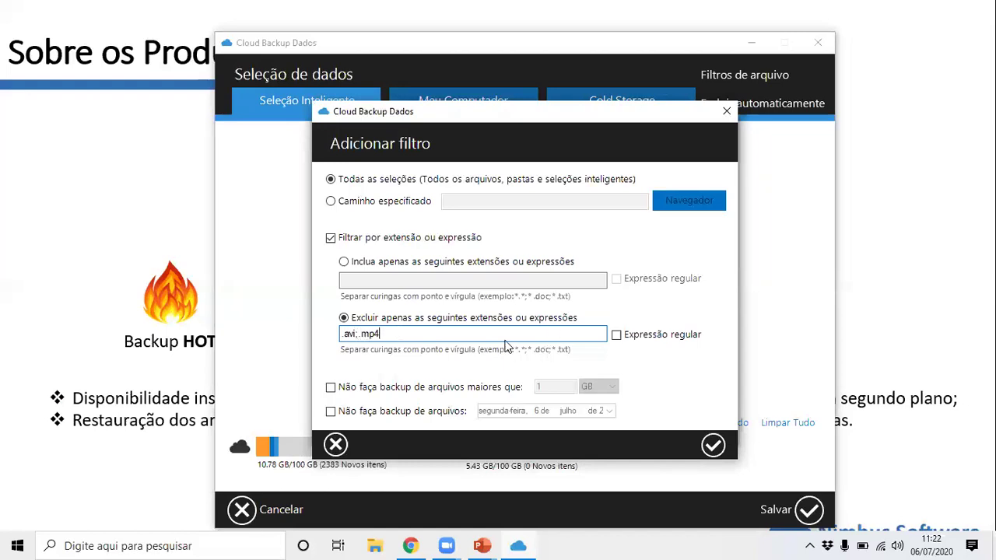
left_click_drag(437, 327, 293, 351)
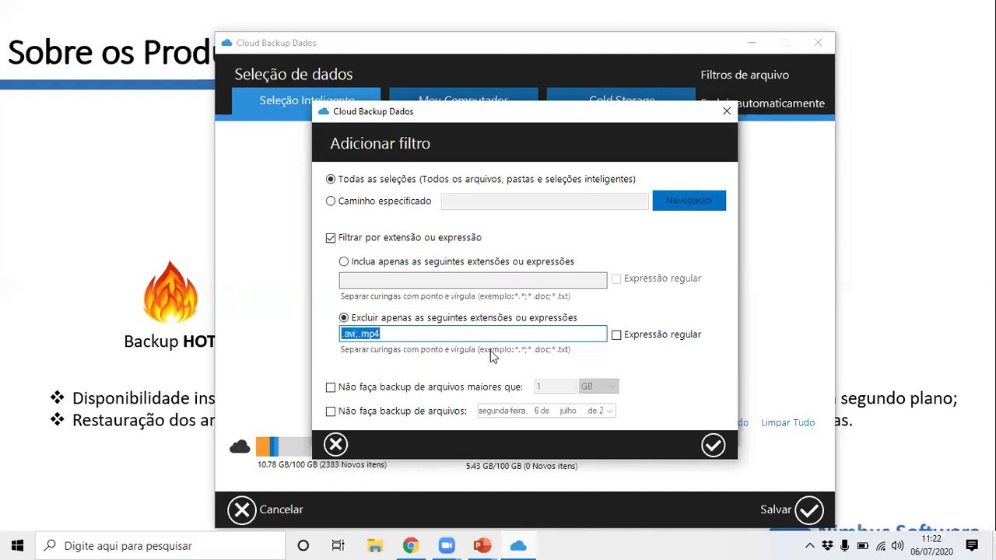
left_click(445, 389)
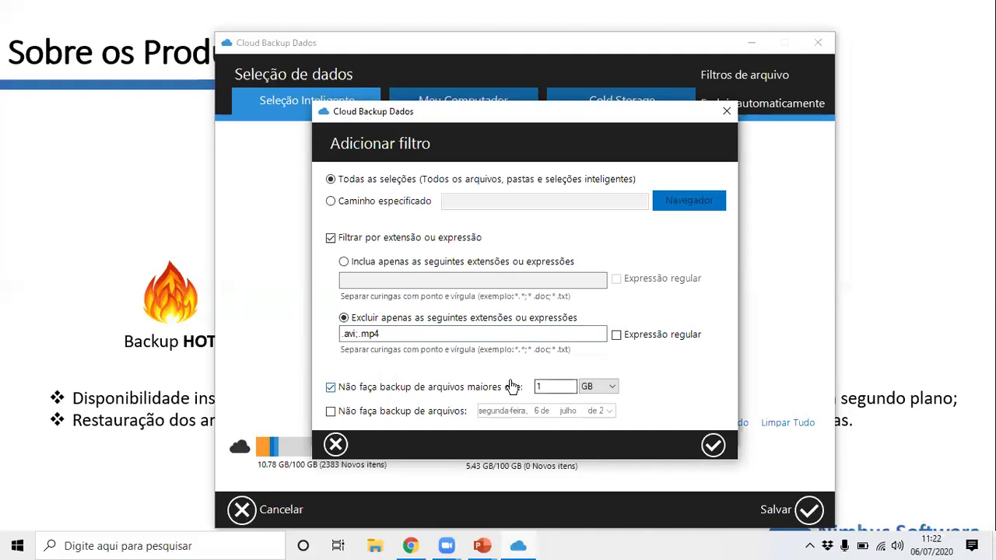
double_click(554, 384)
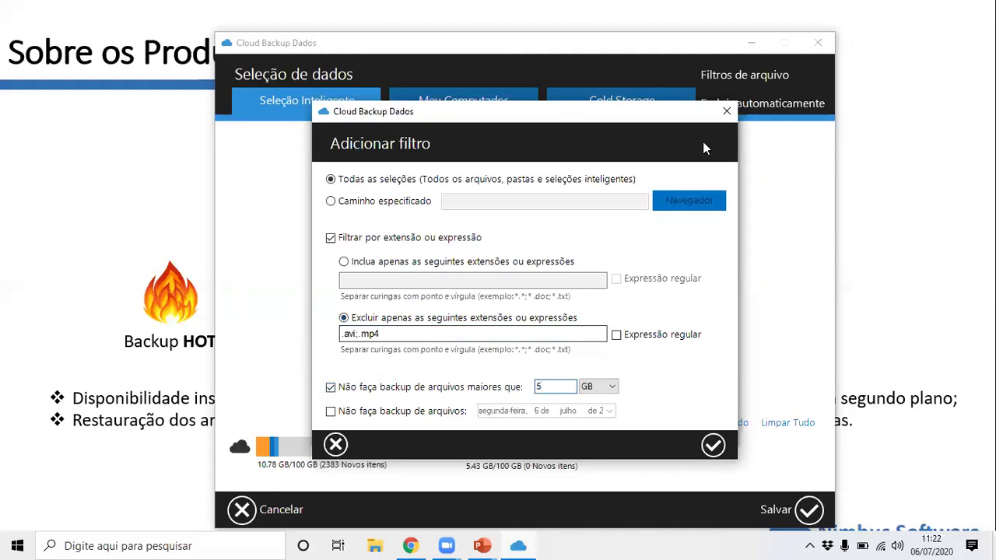
left_click(720, 117)
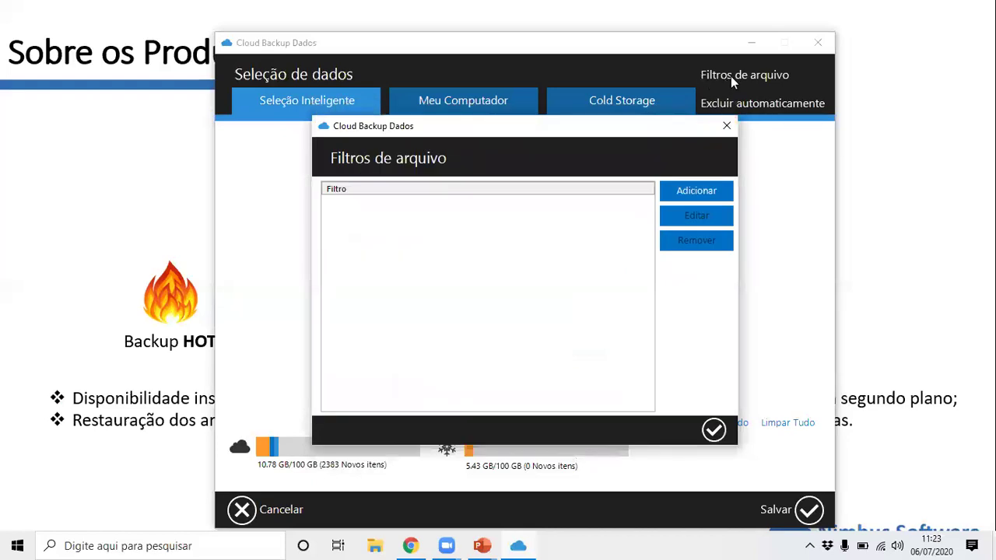
Close the empty filter list and review the automatic exclusion rules, such as No-Cloud Zone and *.lnk ShortCuts.
left_click(727, 125)
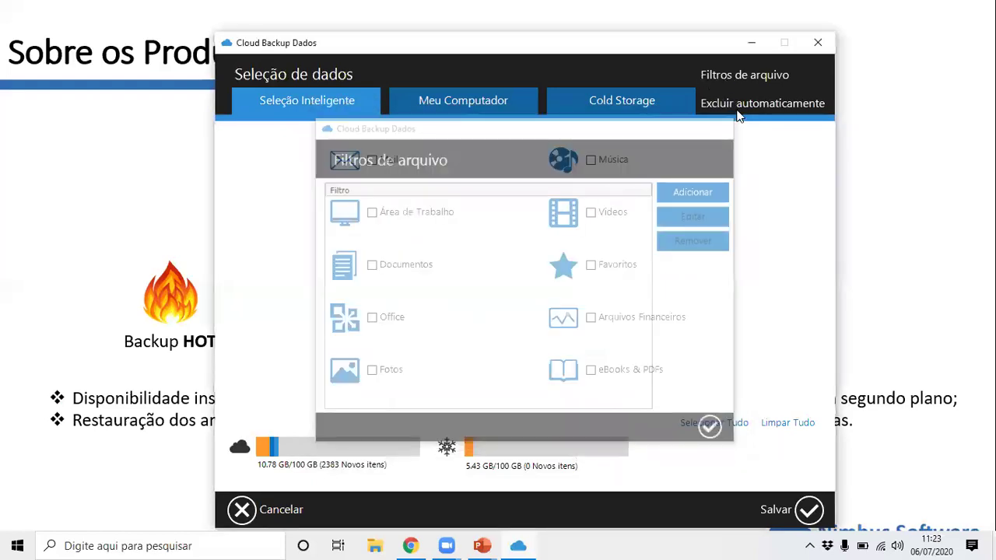
left_click(737, 109)
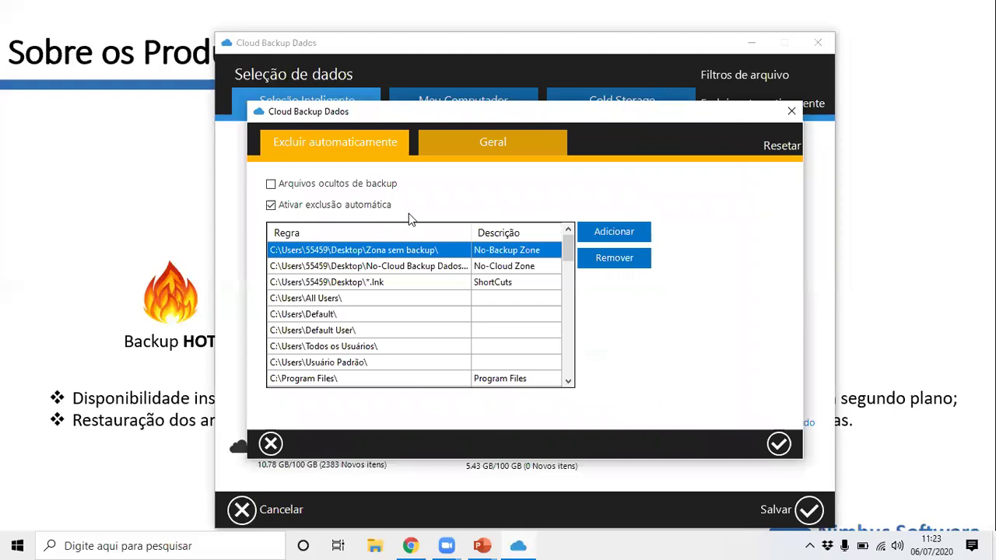
left_click(421, 269)
left_click(424, 285)
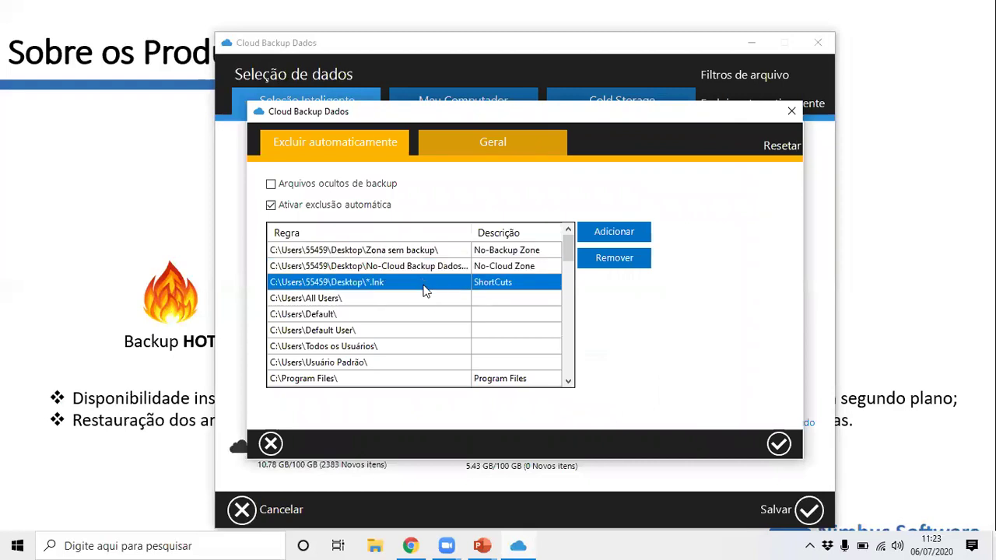
scroll(425, 318, "down", 10)
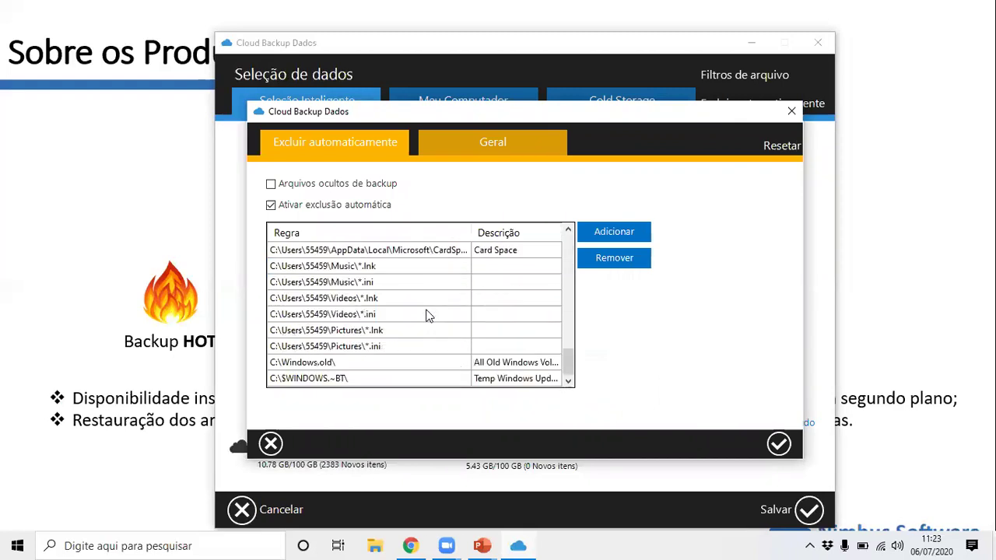
scroll(430, 314, "up", 6)
scroll(436, 307, "down", 6)
scroll(403, 338, "up", 3)
scroll(403, 339, "up", 5)
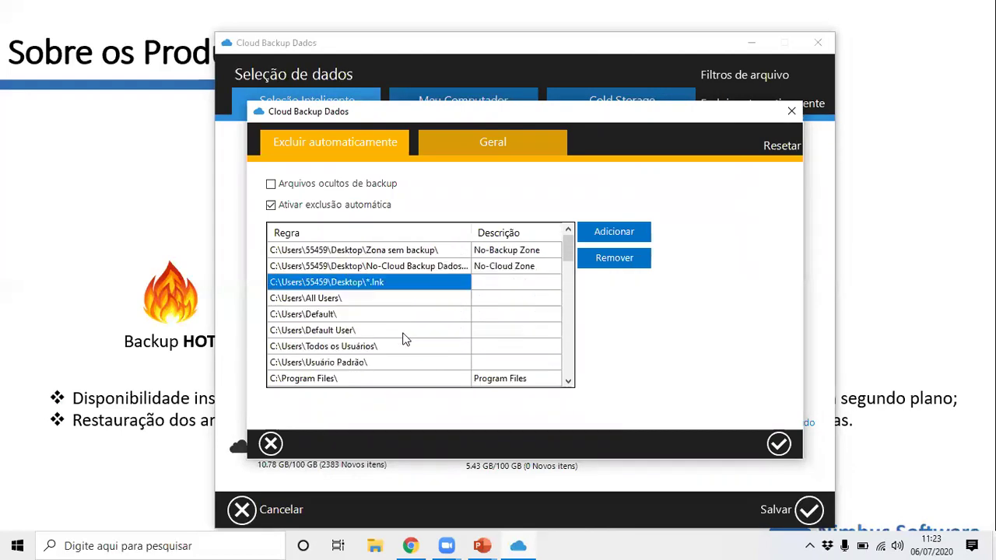
scroll(416, 323, "down", 3)
scroll(418, 325, "down", 3)
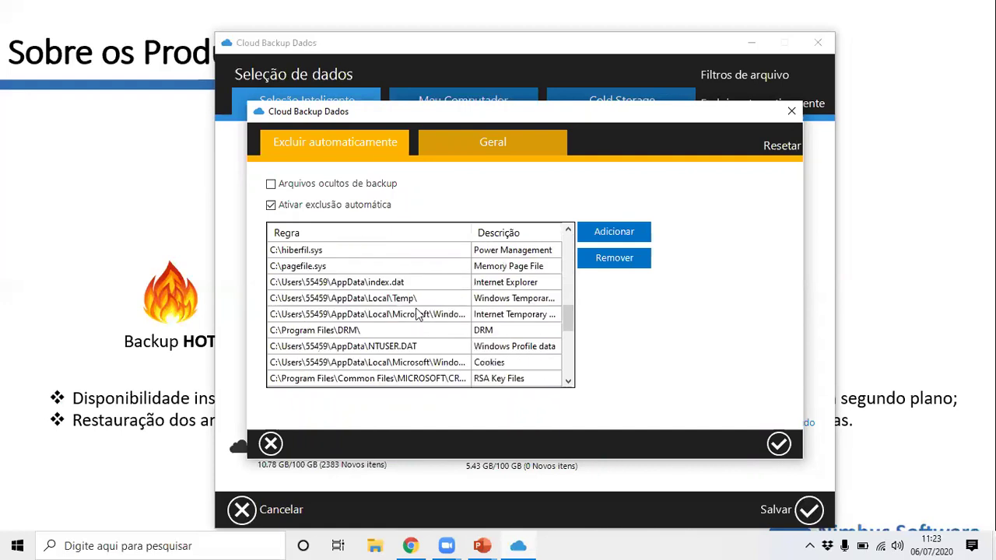
Close the exclusion rules, cancel data selection without saving, and open Configurações.
left_click(791, 112)
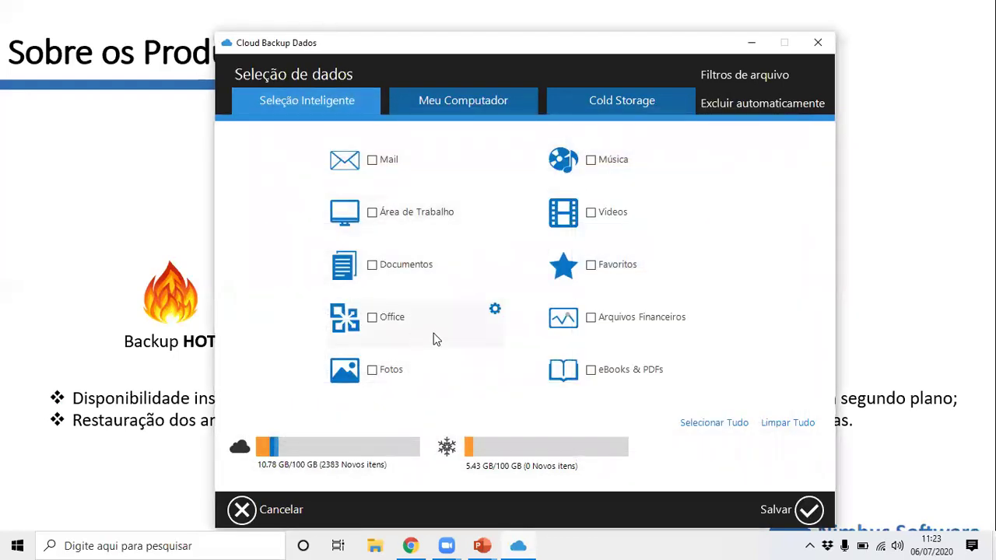
left_click(498, 102)
left_click(597, 109)
left_click(467, 104)
left_click(339, 111)
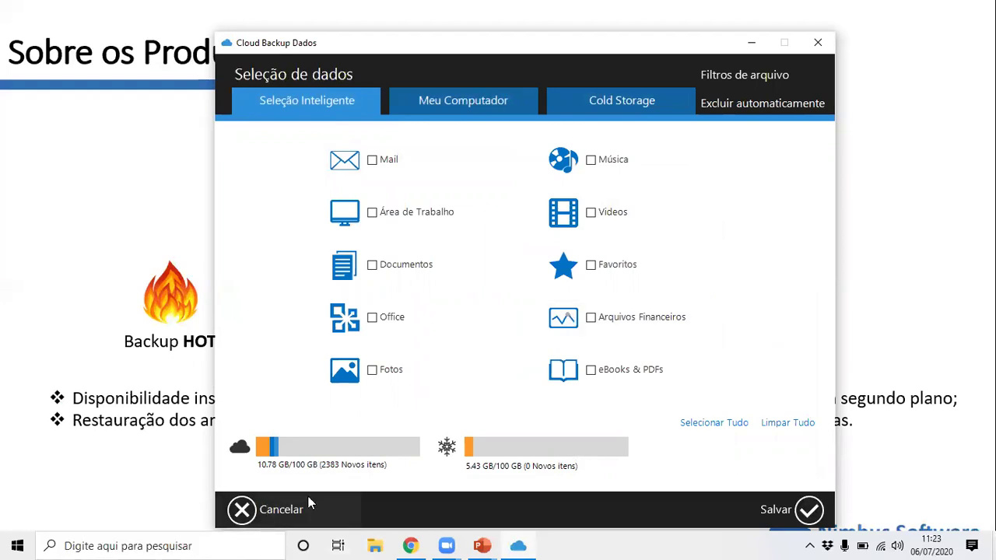
left_click(281, 510)
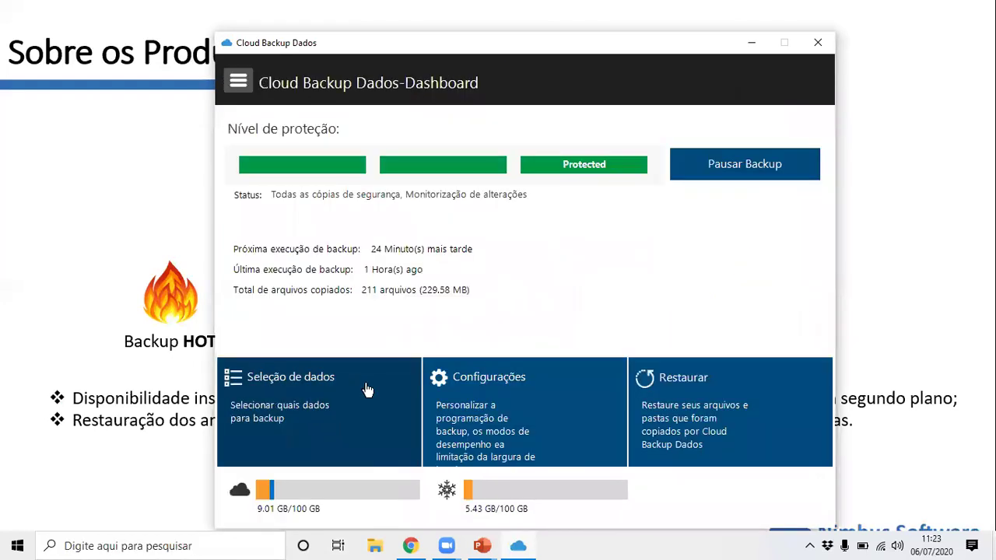
left_click(527, 432)
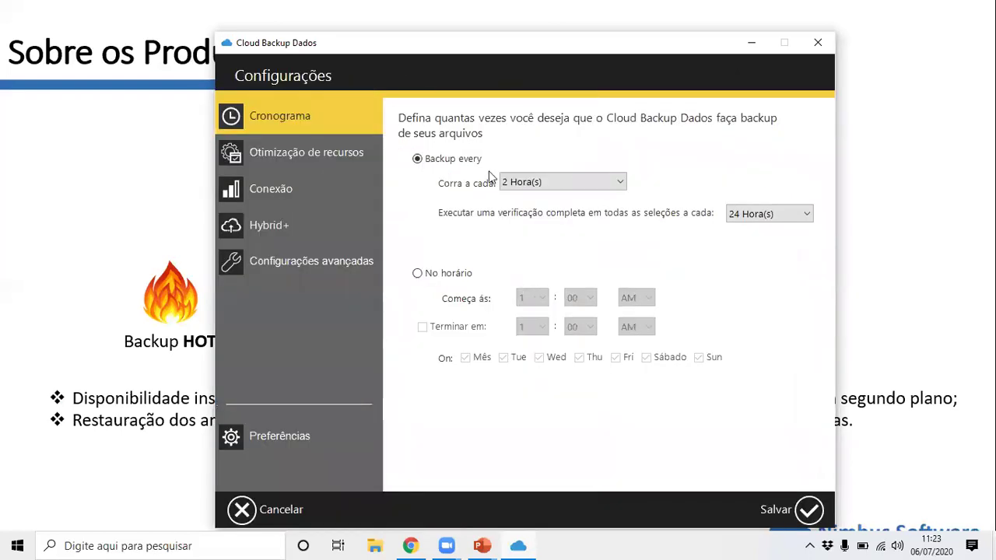
Try several backup intervals, ending with backups every 4 hours.
left_click(560, 186)
left_click(542, 234)
left_click(560, 182)
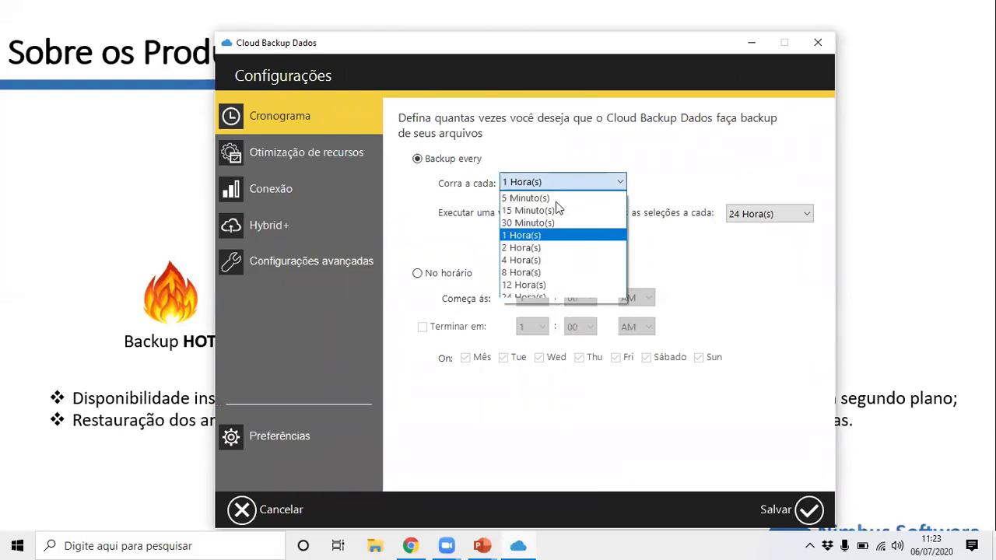
left_click(541, 258)
left_click(579, 184)
left_click(532, 272)
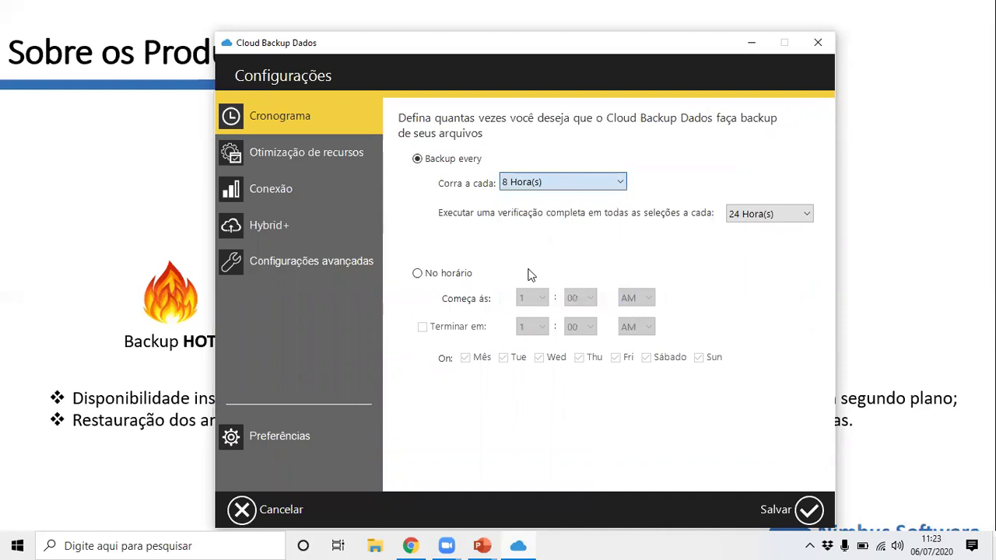
left_click(505, 187)
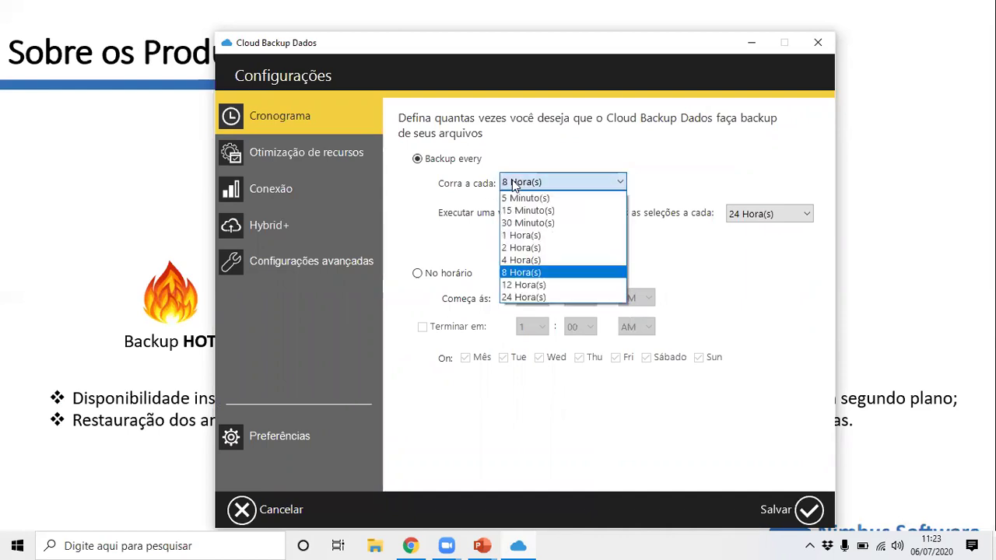
left_click(528, 224)
left_click(537, 182)
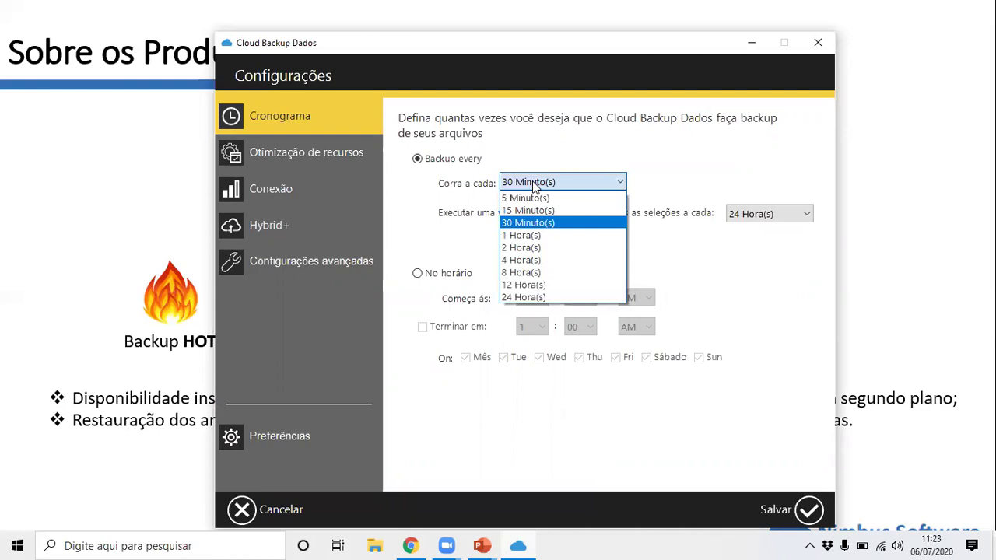
left_click(527, 235)
left_click(531, 182)
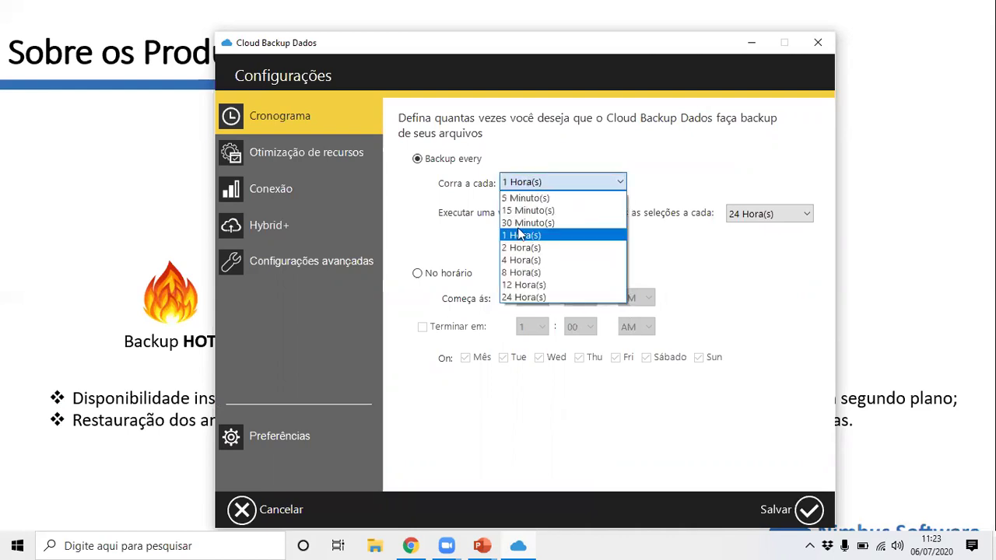
left_click(523, 243)
left_click(526, 184)
left_click(526, 262)
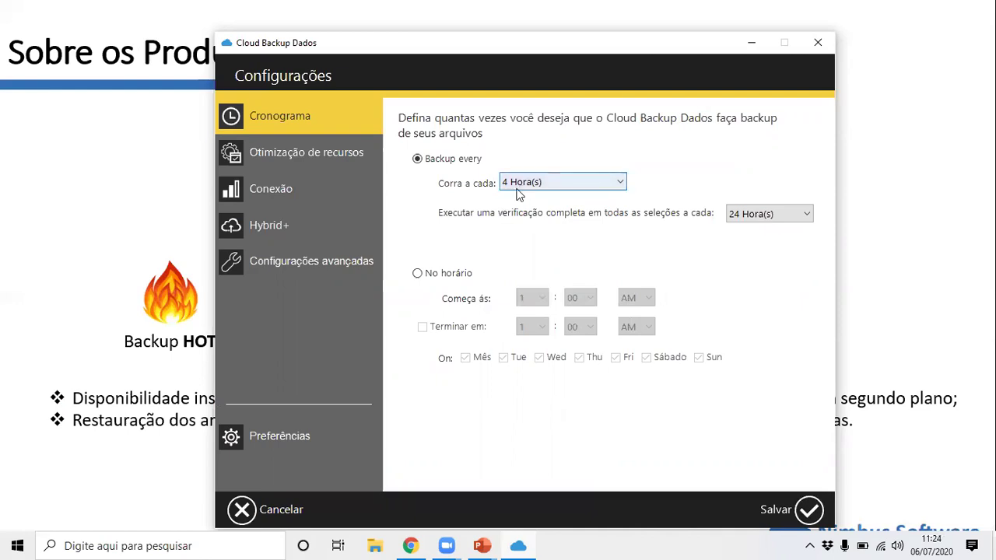
Set the full verification of all selections to run every 7 days.
left_click(765, 213)
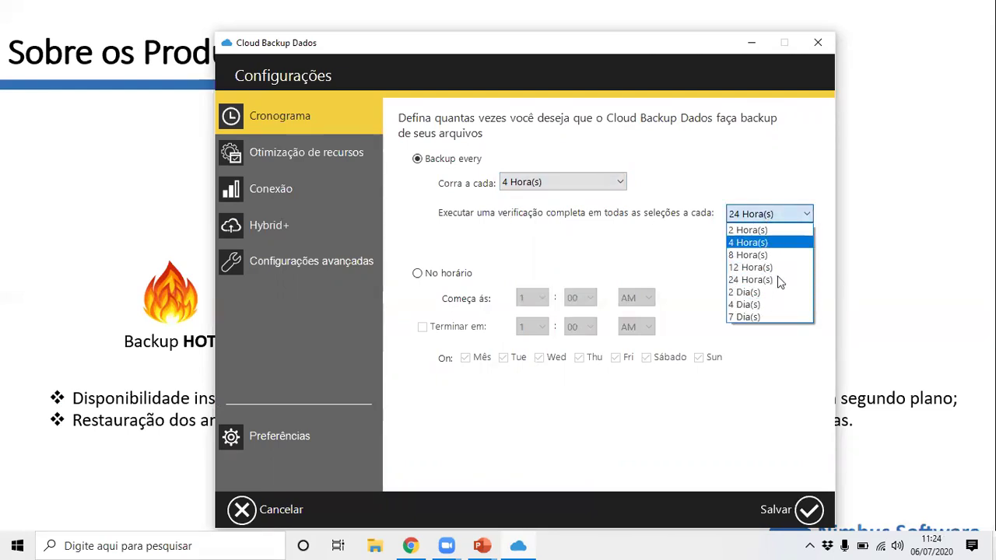
left_click(656, 222)
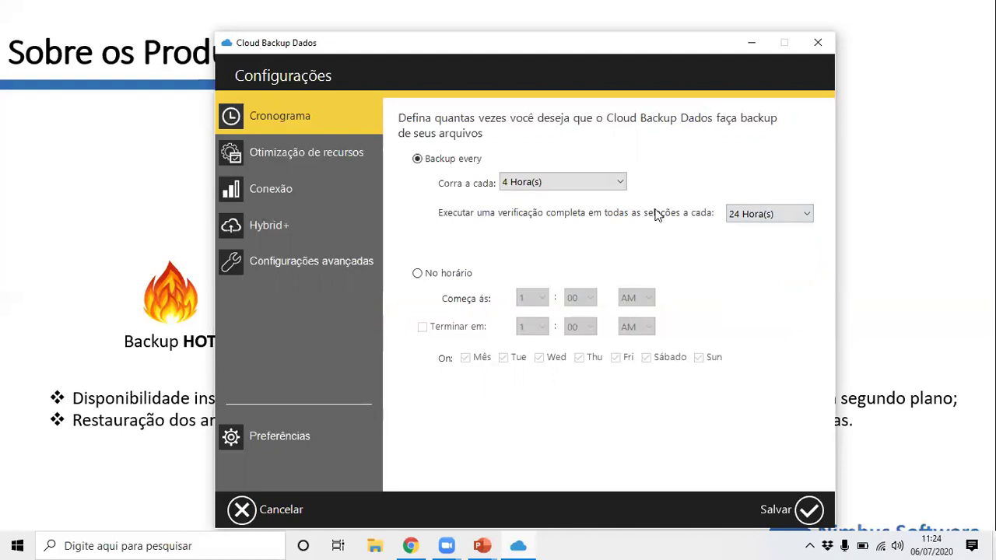
left_click(758, 212)
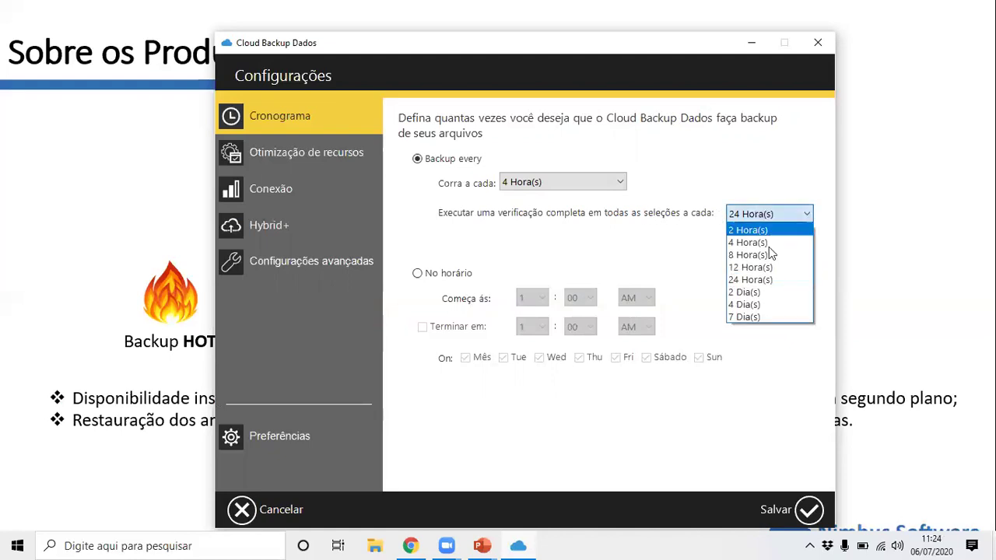
left_click(762, 318)
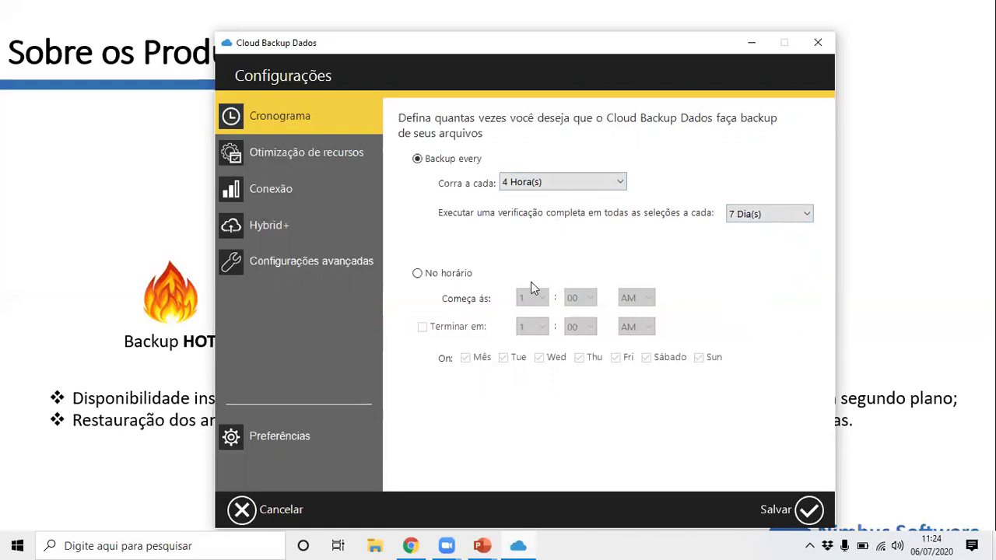
Switch to fixed-time backups starting at 6:30 PM.
left_click(451, 275)
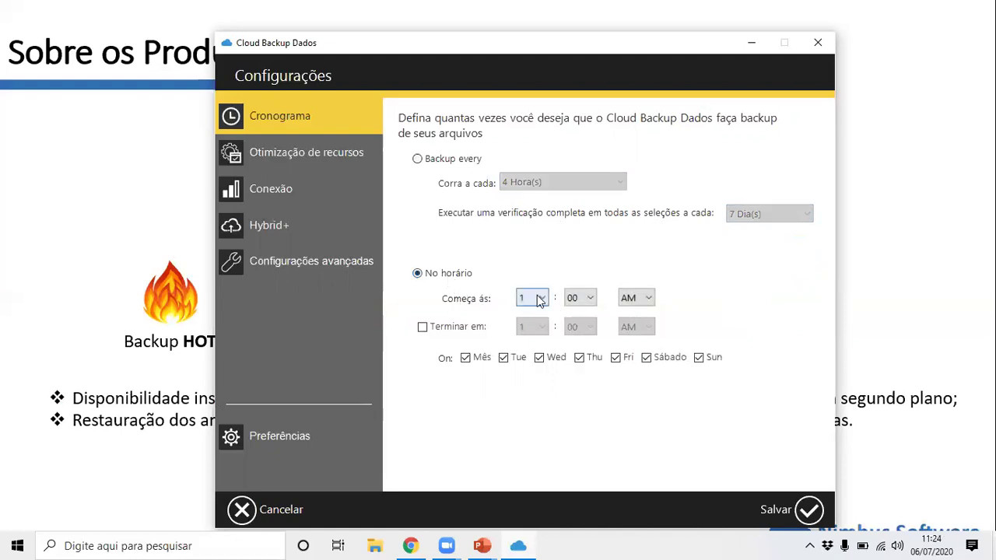
left_click(537, 299)
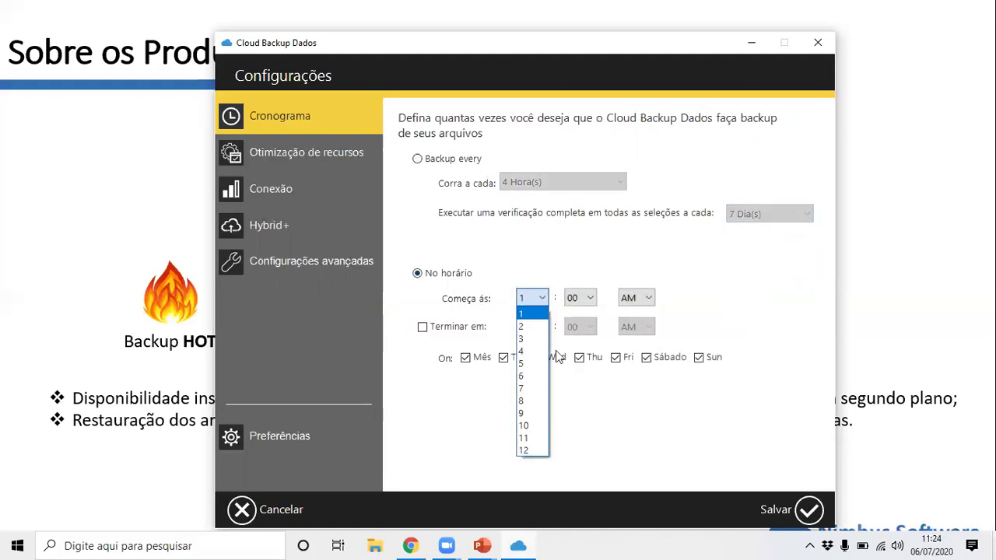
left_click(555, 268)
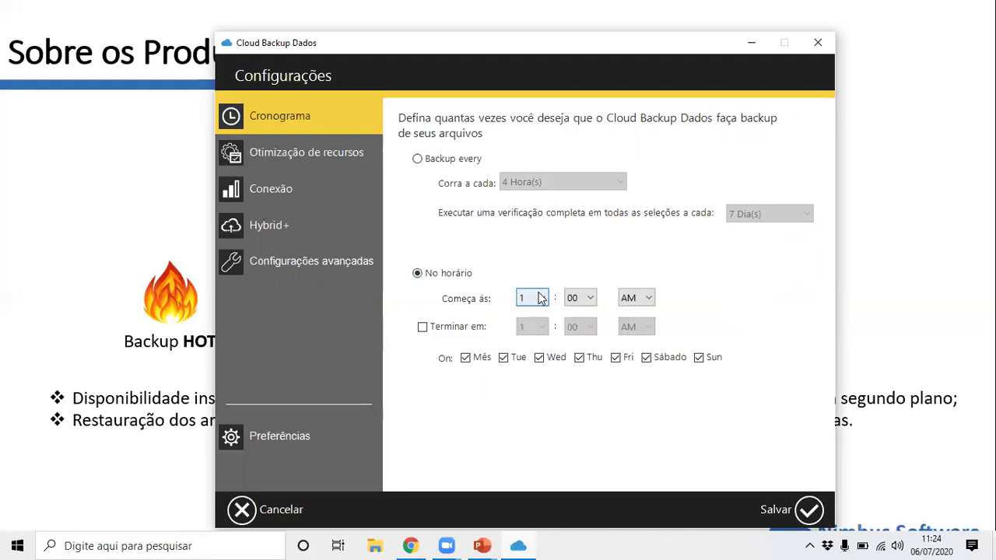
left_click(545, 299)
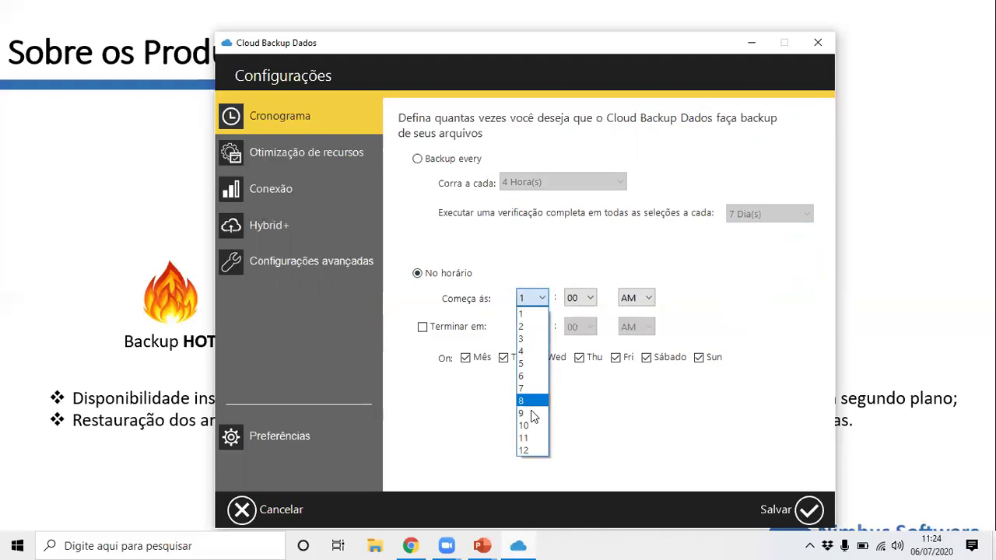
left_click(521, 378)
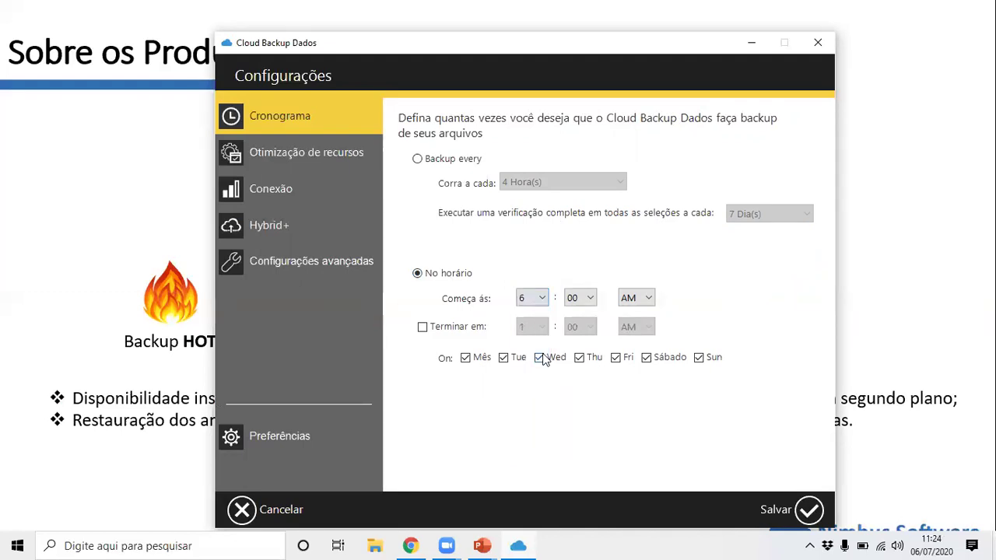
left_click(579, 297)
left_click(579, 351)
left_click(635, 298)
left_click(536, 330)
Add a 7:50 AM end time and exclude Saturday and Sunday from backup days.
left_click(475, 326)
left_click(537, 326)
left_click(527, 421)
left_click(578, 327)
left_click(575, 406)
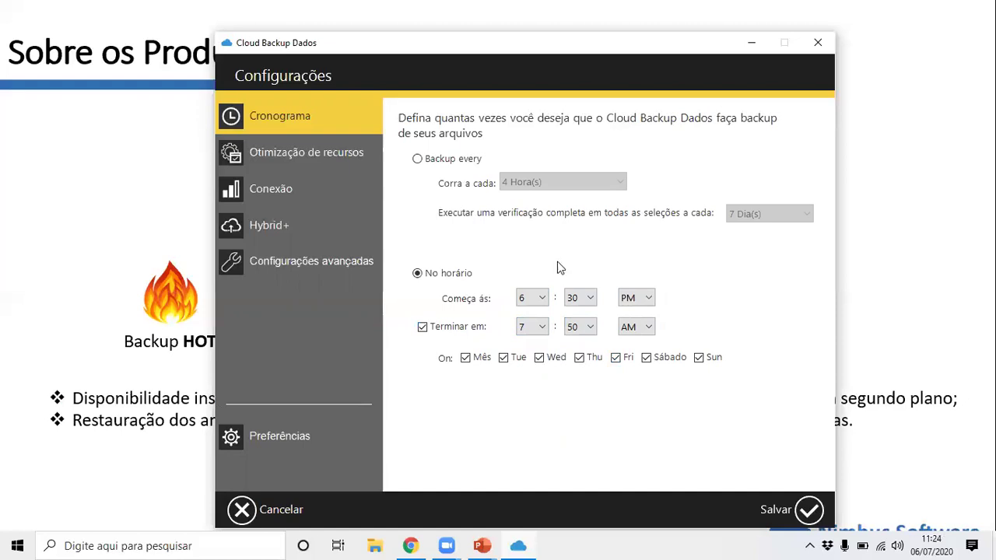
left_click(649, 361)
left_click(699, 358)
Enable bandwidth limiting in Otimização de recursos with a 4 Mbps upload throttle.
left_click(328, 159)
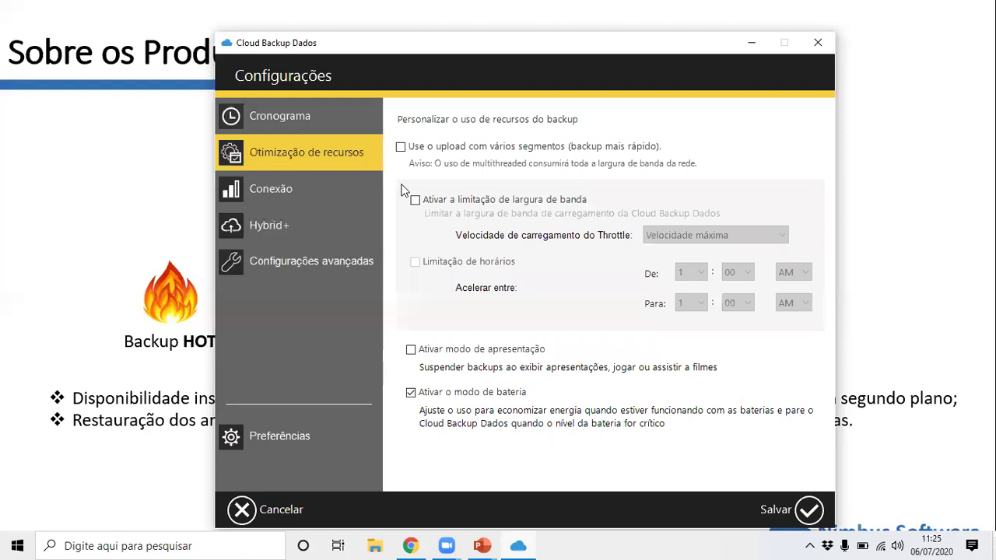
left_click(483, 200)
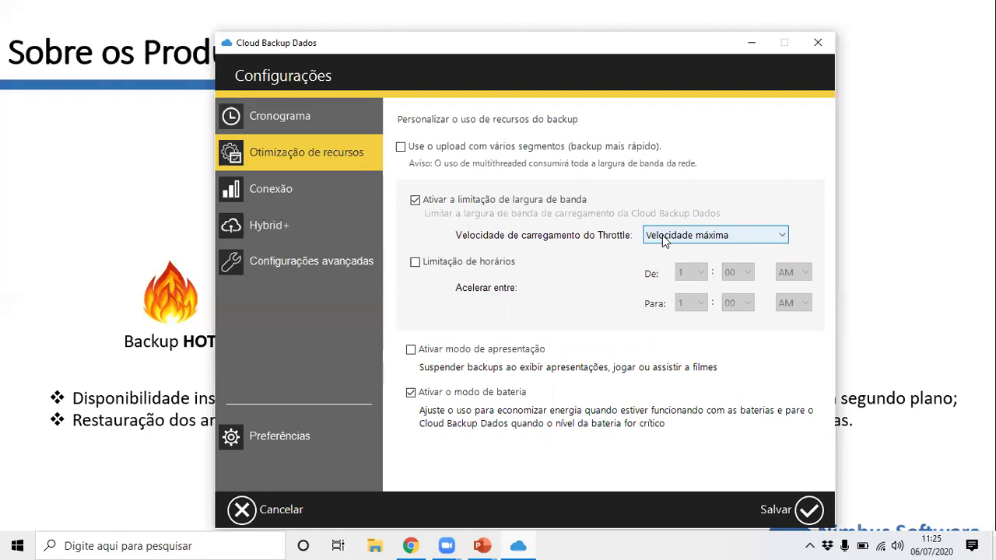
left_click(678, 234)
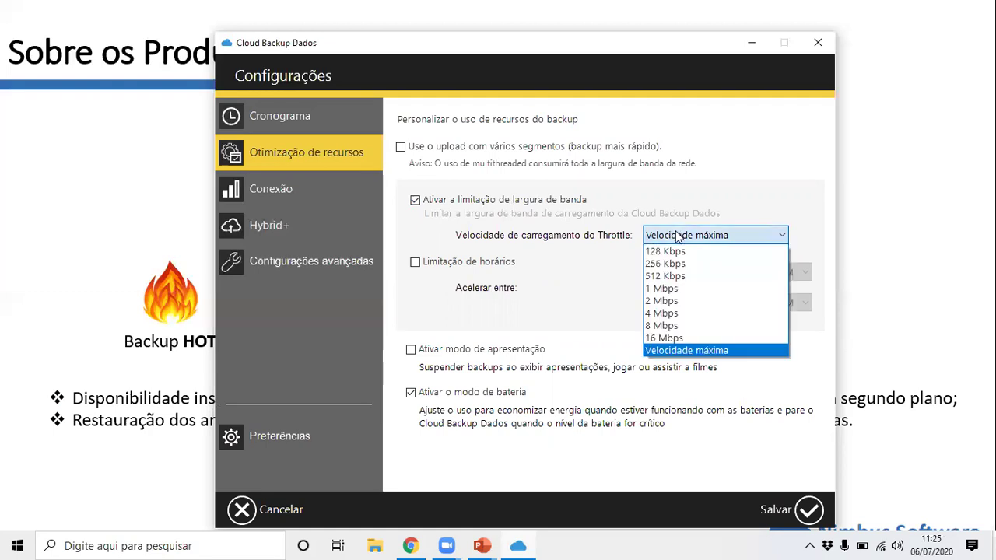
left_click(690, 315)
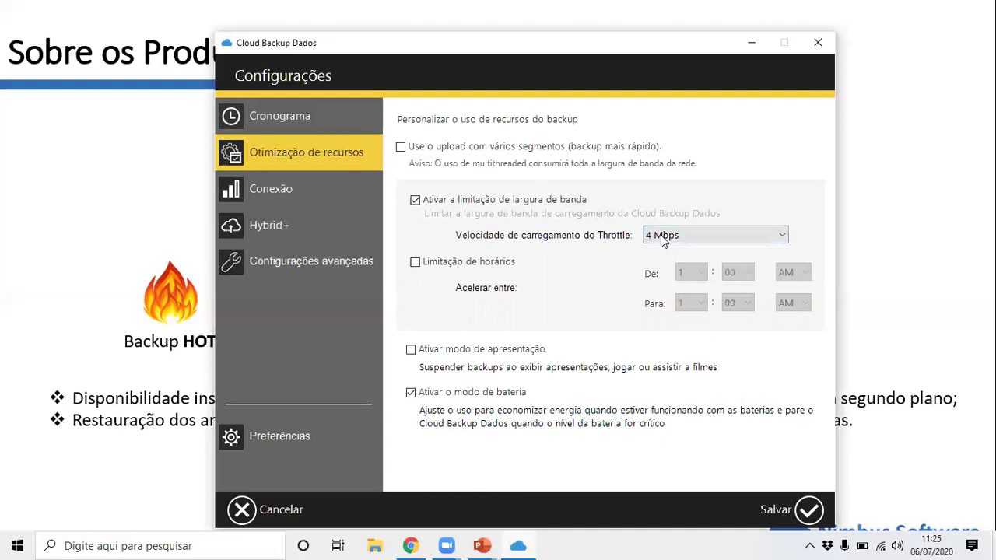
Enable scheduled throttling and set its start time to 11:50 PM.
left_click(415, 261)
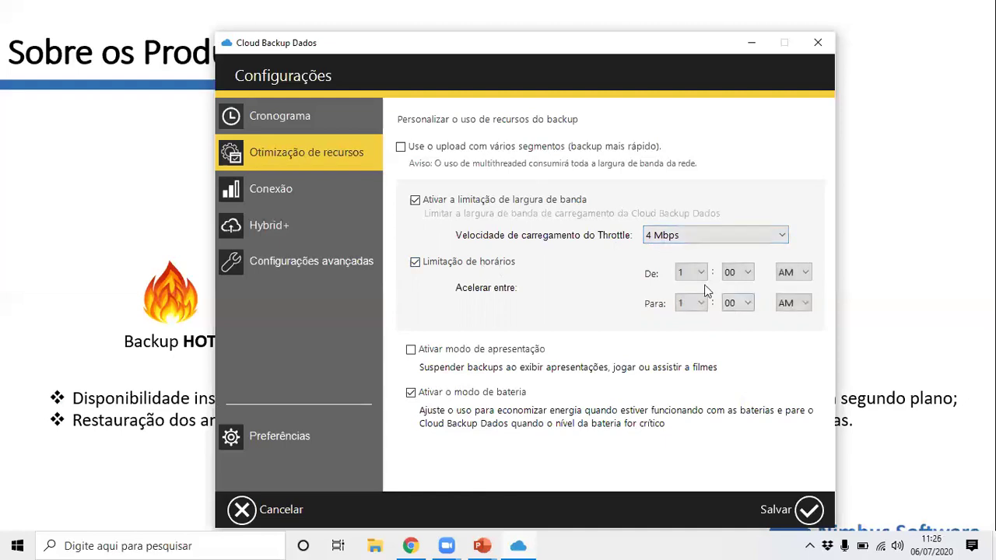
left_click(689, 270)
left_click(689, 270)
left_click(736, 272)
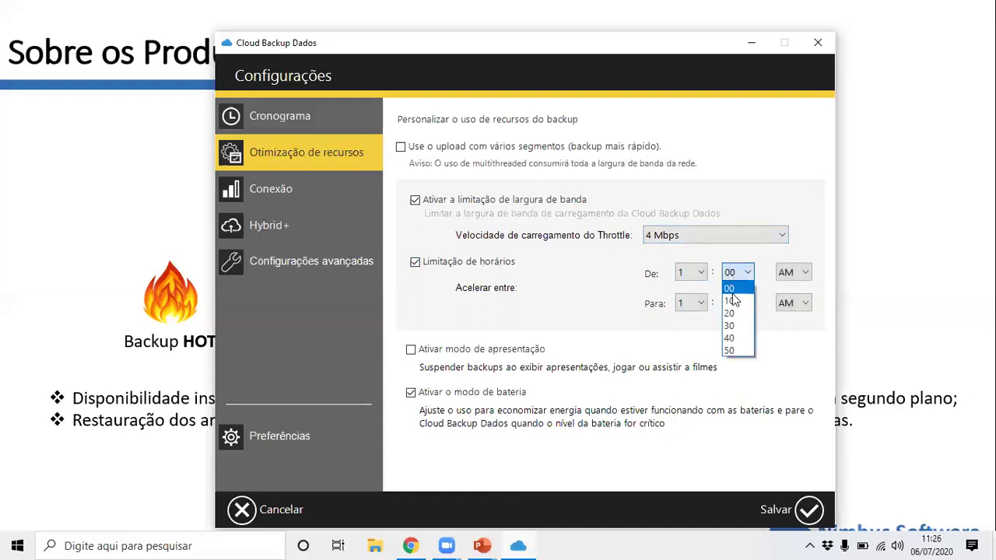
left_click(727, 324)
left_click(784, 277)
left_click(786, 302)
left_click(695, 304)
left_click(689, 273)
left_click(689, 273)
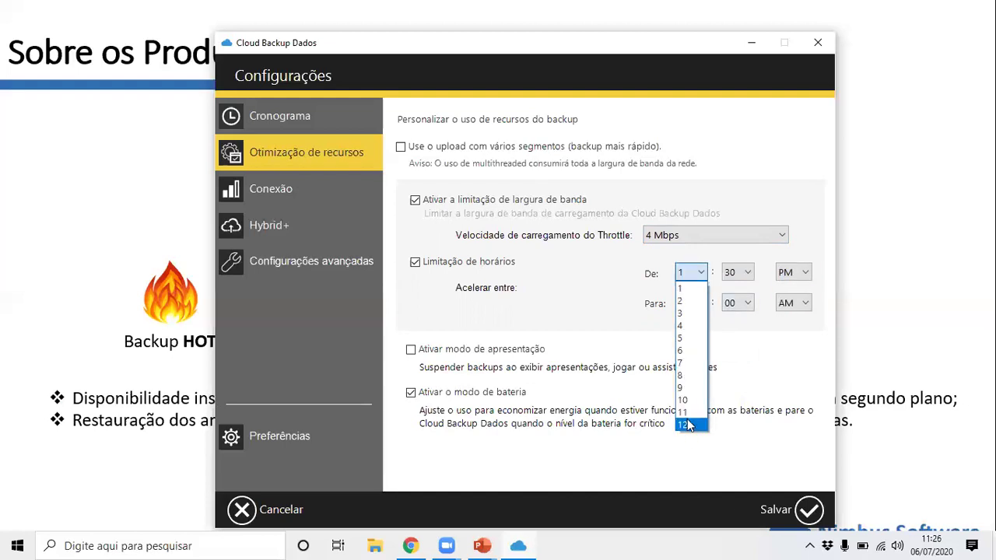
left_click(685, 412)
left_click(737, 272)
left_click(732, 351)
Set the throttling end time to 1:20 PM.
left_click(696, 303)
left_click(697, 304)
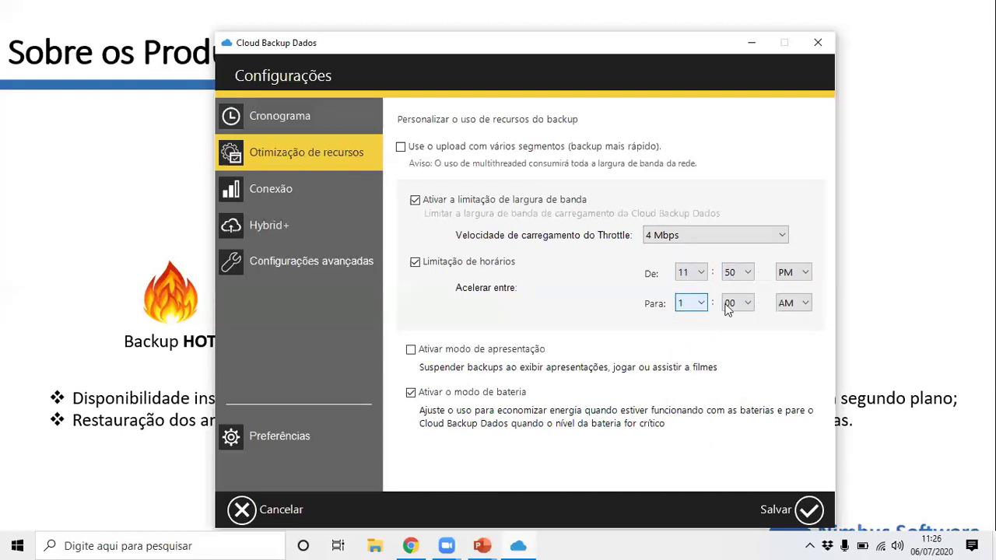
left_click(728, 309)
left_click(736, 343)
left_click(788, 277)
left_click(789, 285)
left_click(792, 303)
left_click(787, 333)
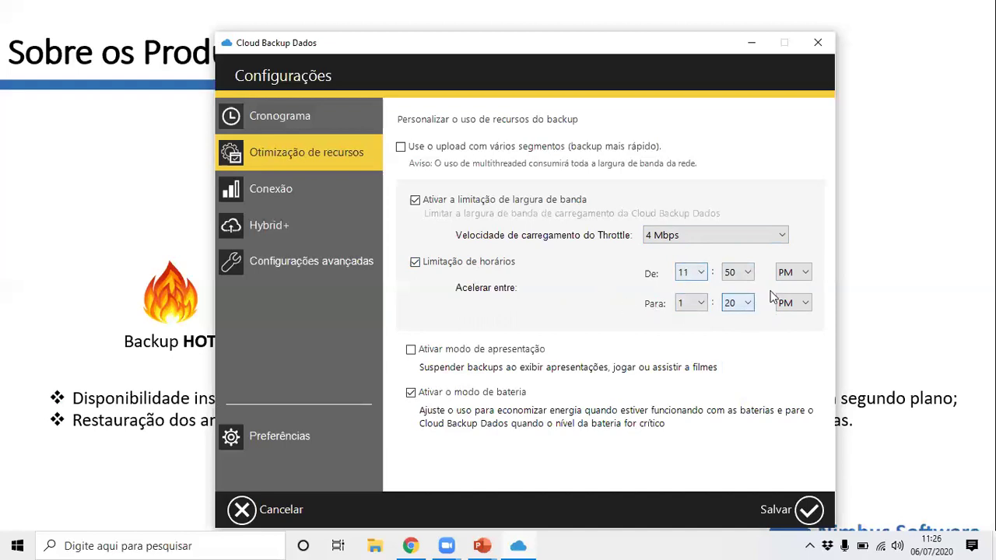
In Conexão settings, disallow backups over mobile connections while keeping Wi-Fi allowed.
left_click(322, 195)
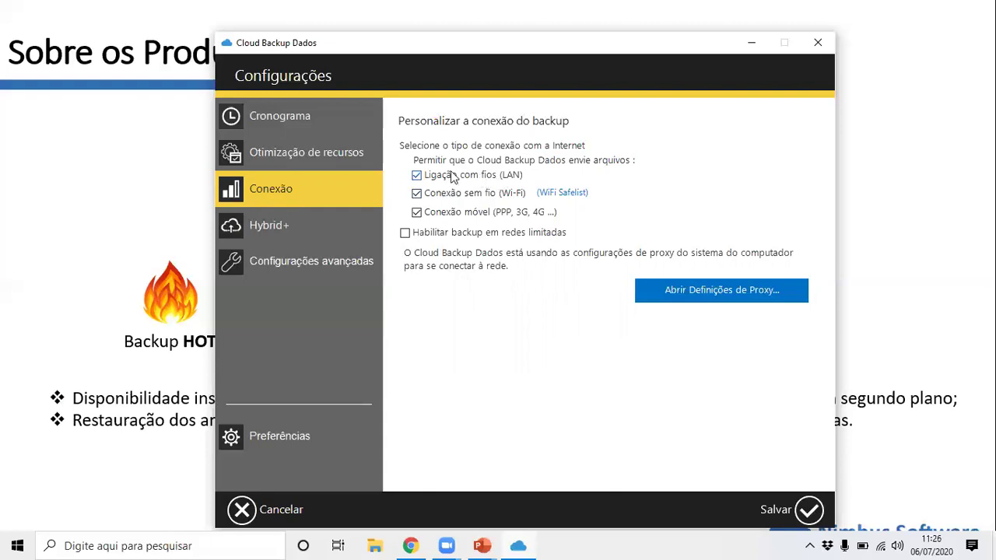
left_click(457, 197)
left_click(456, 217)
left_click(492, 197)
left_click(498, 193)
left_click(490, 196)
Enable Hybrid+ local copies and focus its empty destination path field.
left_click(326, 225)
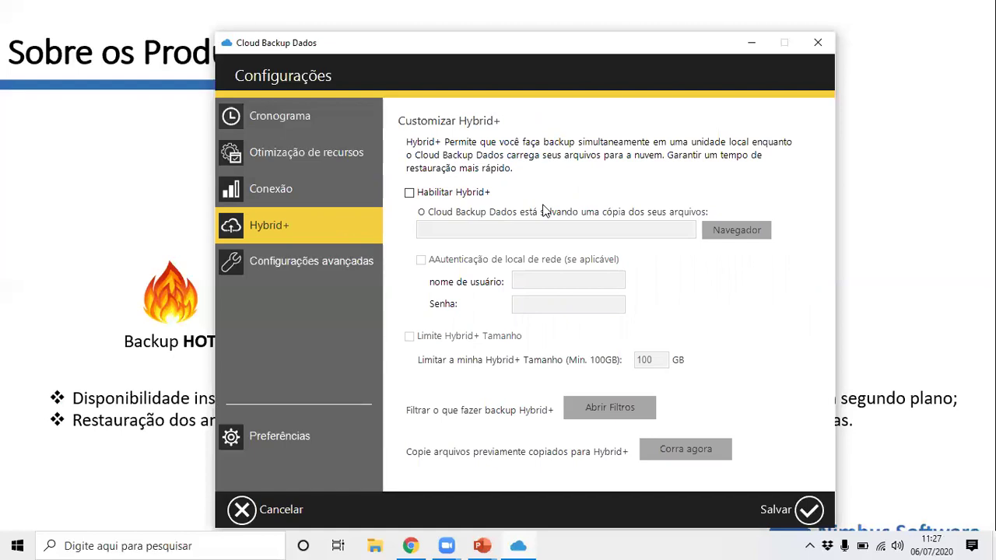
left_click(472, 196)
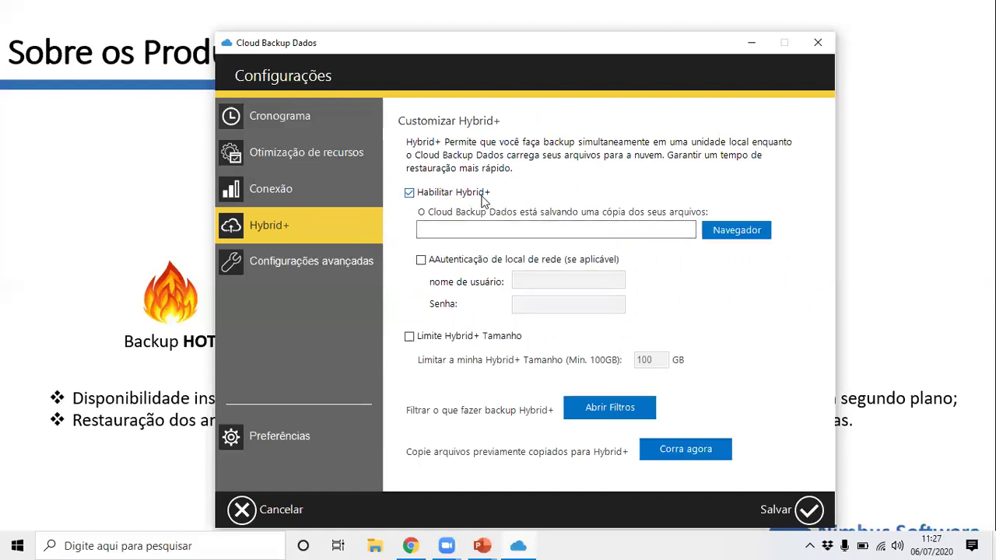
left_click(512, 232)
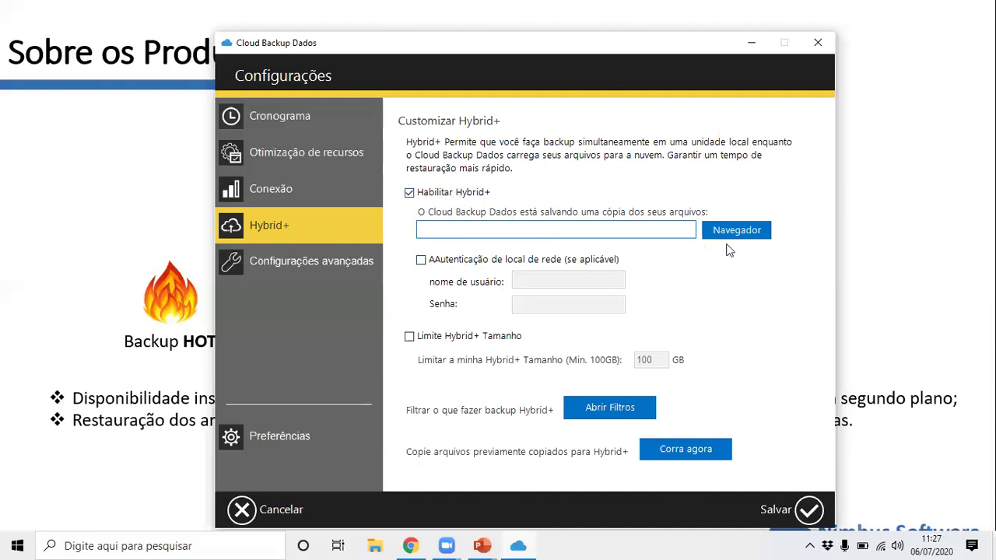
left_click(735, 232)
scroll(537, 241, "down", 1)
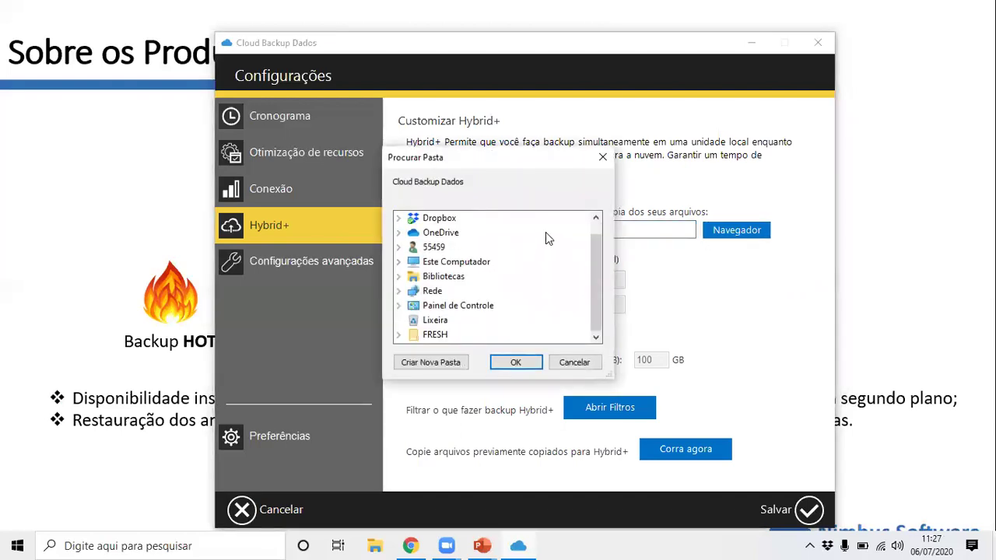
double_click(470, 262)
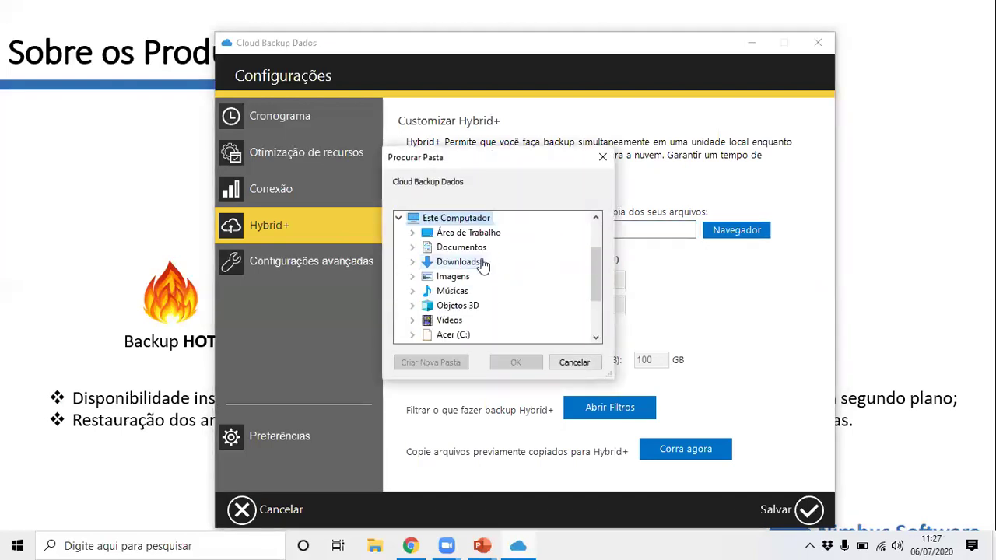
scroll(520, 277, "down", 1)
scroll(519, 277, "down", 1)
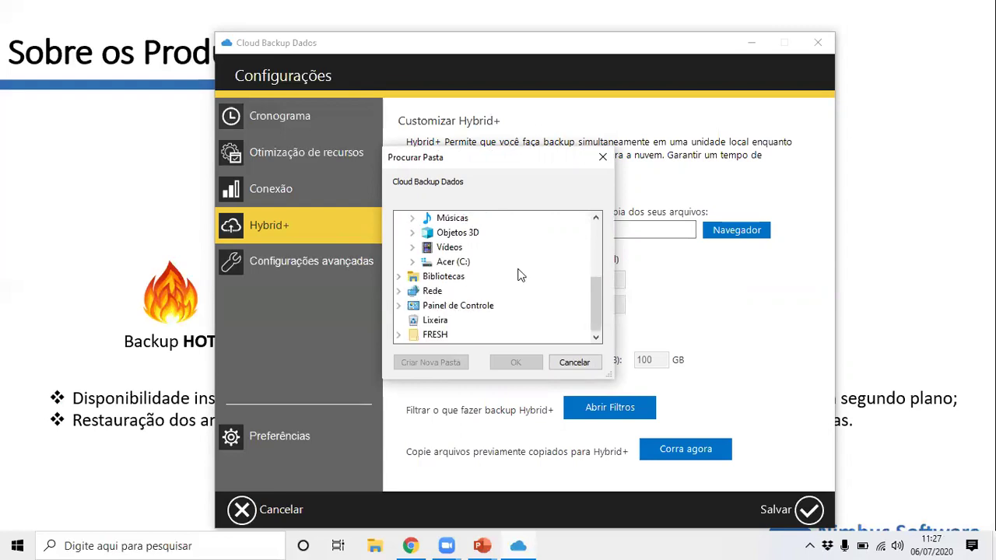
left_click(412, 262)
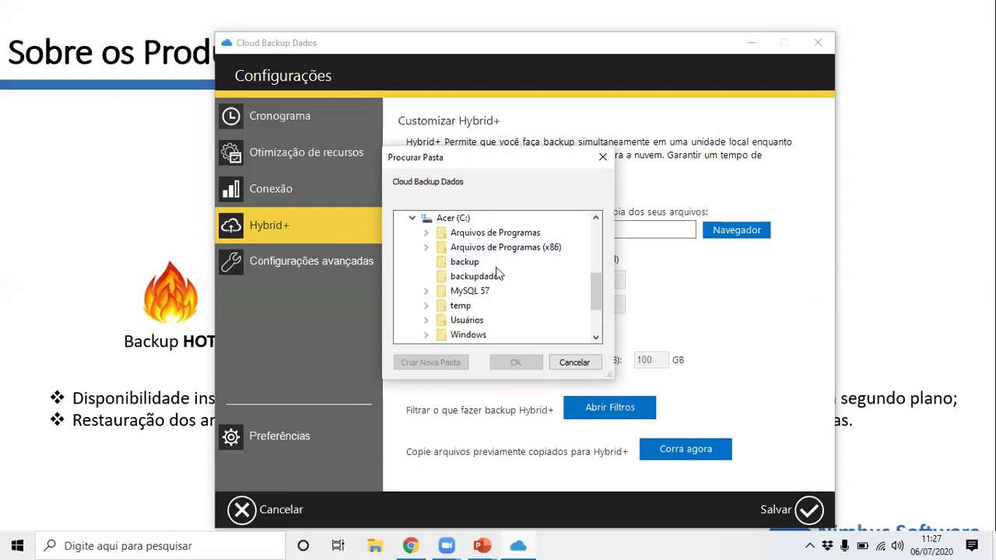
left_click(469, 265)
scroll(526, 272, "down", 2)
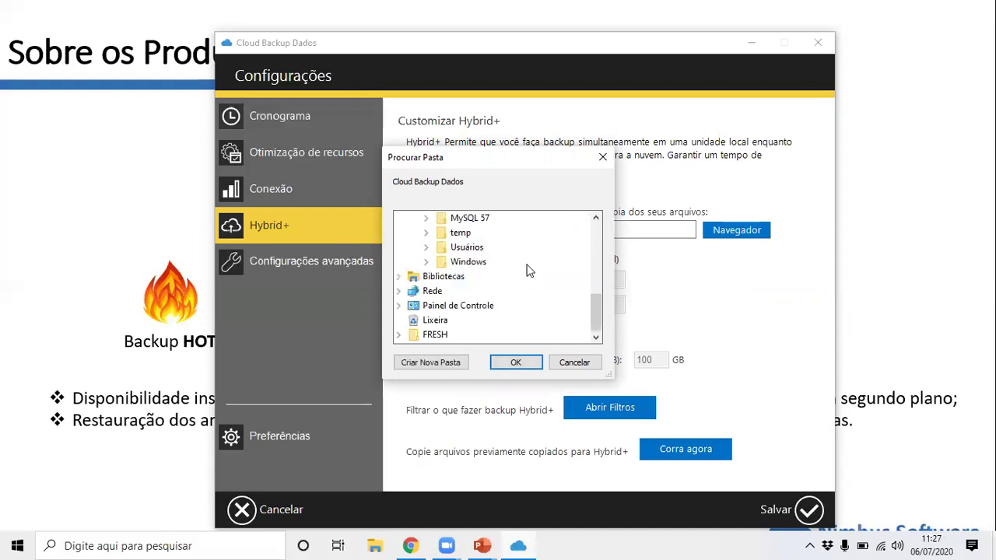
scroll(533, 276, "up", 2)
left_click(515, 363)
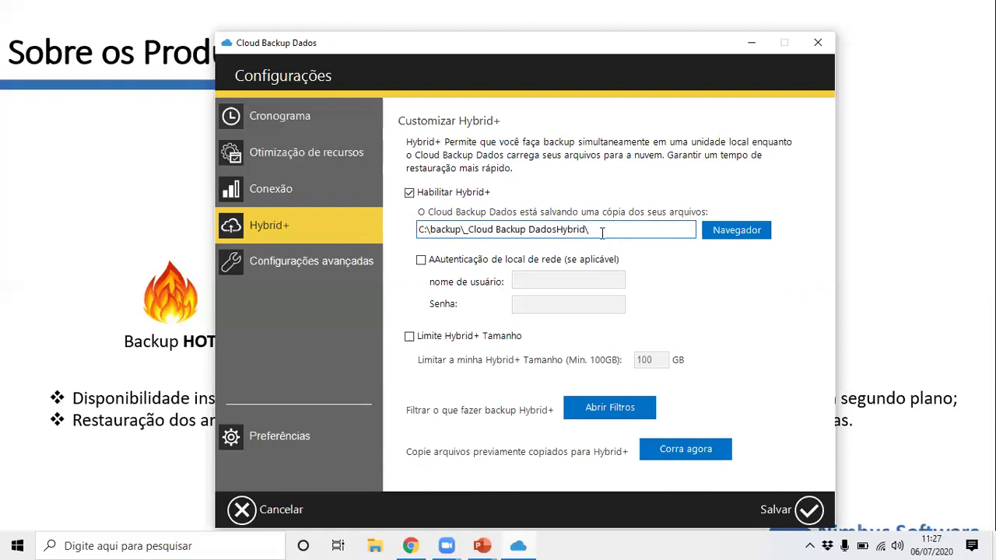
left_click_drag(602, 233, 511, 244)
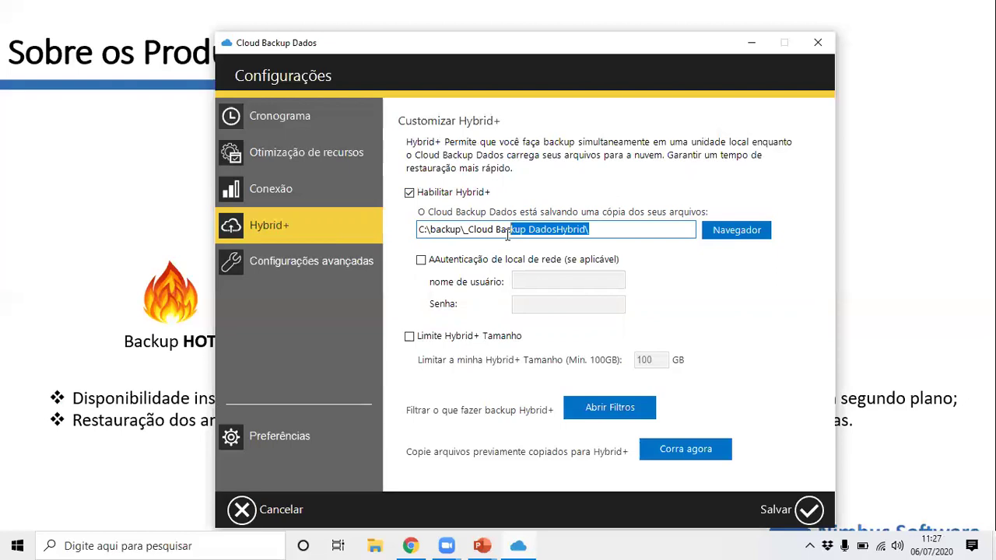
left_click(507, 234)
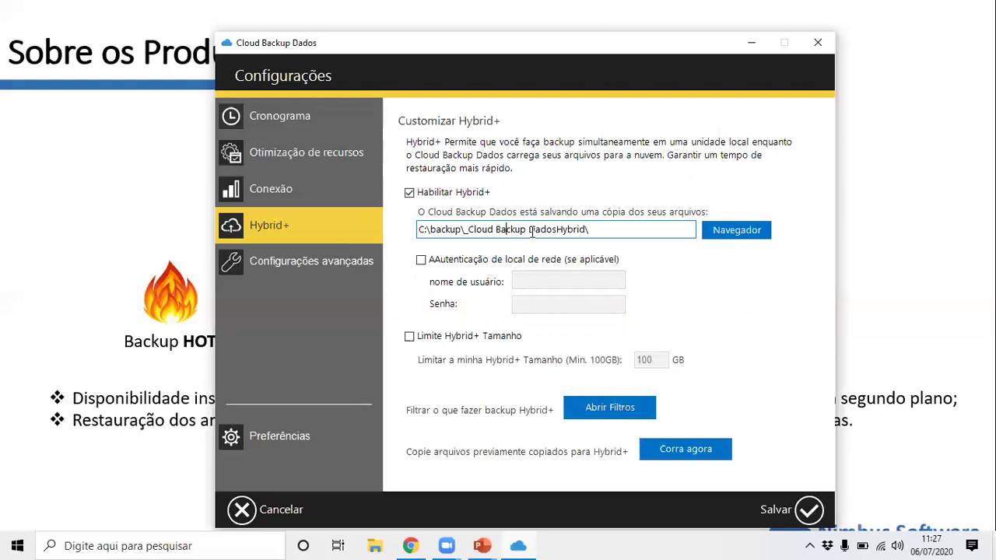
left_click_drag(547, 229, 596, 229)
left_click(596, 229)
left_click_drag(469, 229, 596, 229)
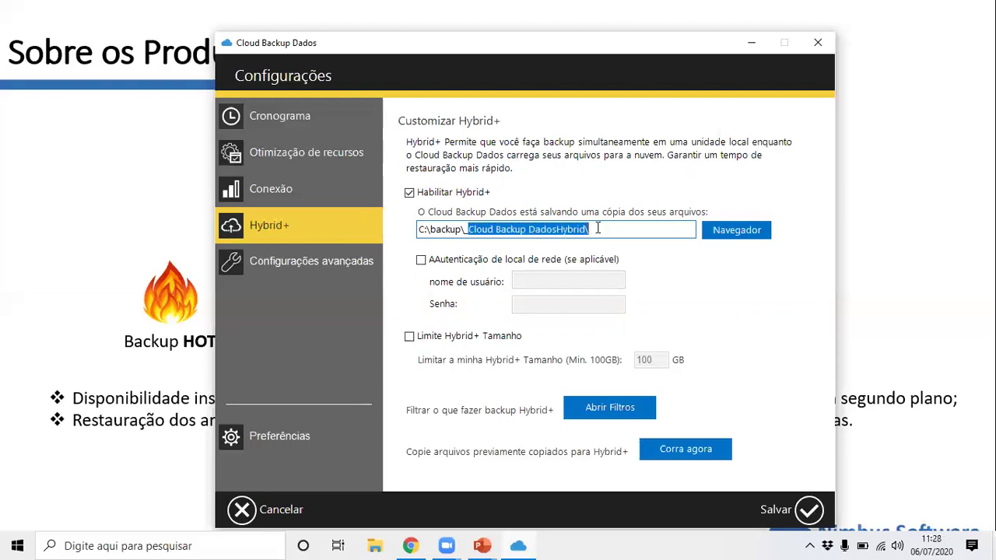
left_click(596, 229)
left_click_drag(565, 231, 599, 227)
left_click(595, 227)
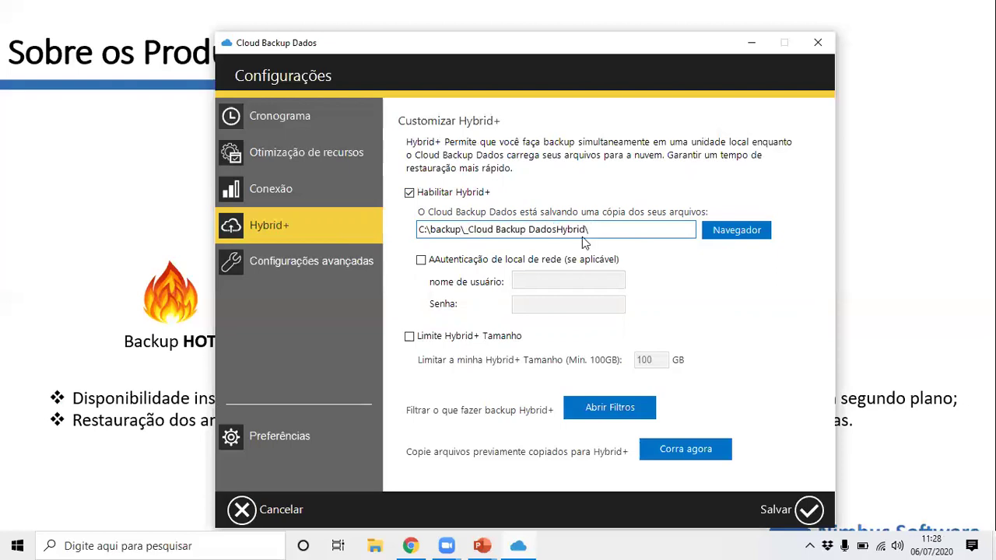
Turn on the Hybrid+ size limit at 500 GB, leaving the Hybrid+ filters list empty.
left_click(535, 267)
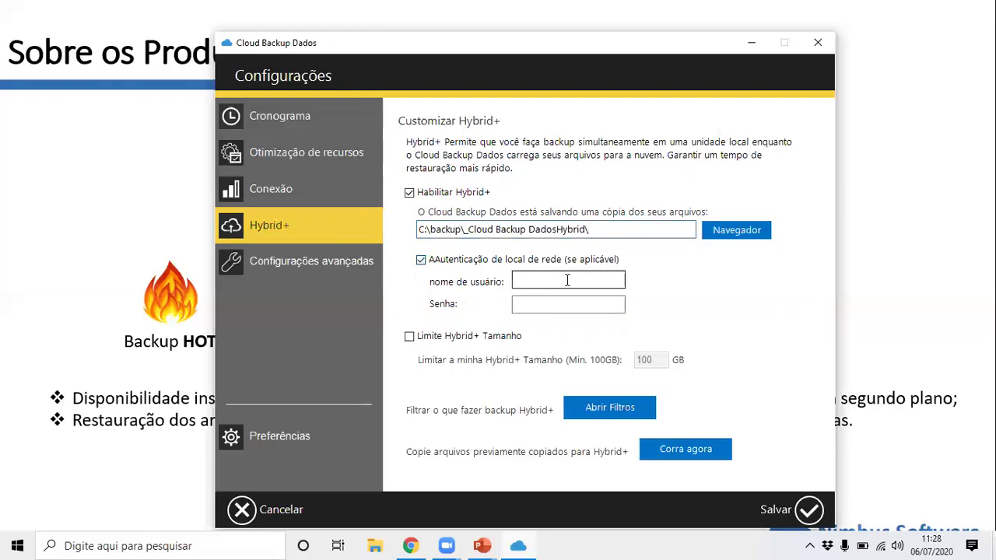
left_click(515, 265)
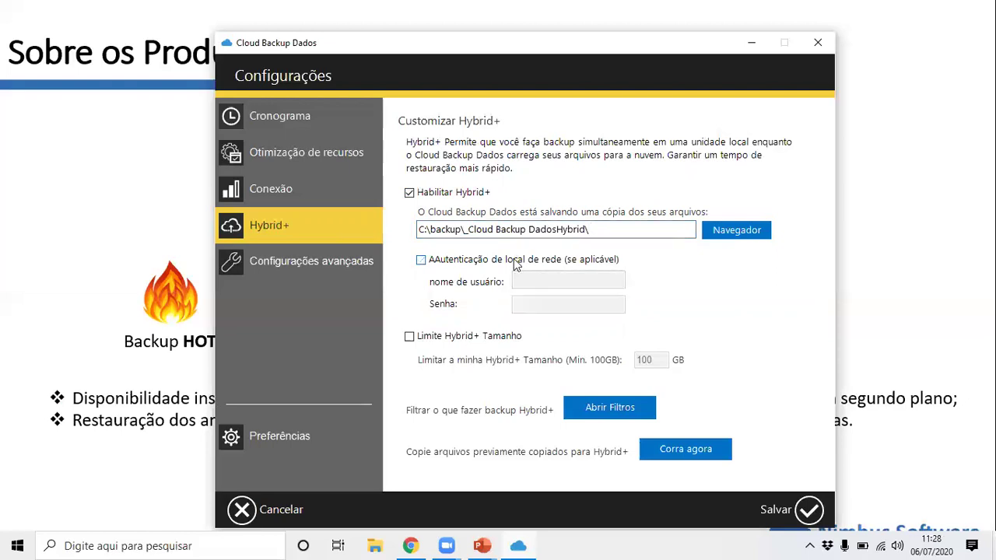
left_click(507, 342)
double_click(649, 359)
left_click(655, 360)
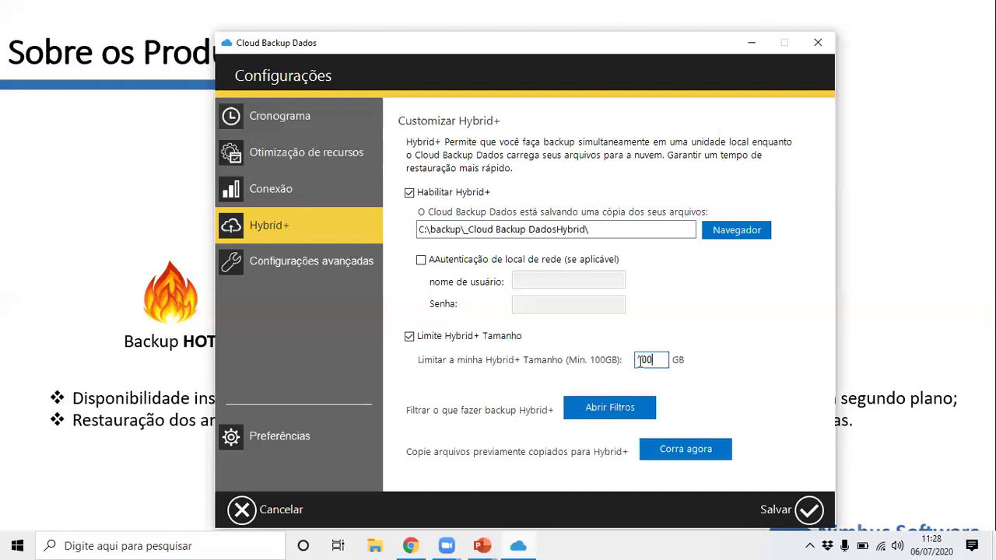
left_click_drag(659, 359, 613, 356)
type("500")
left_click(625, 415)
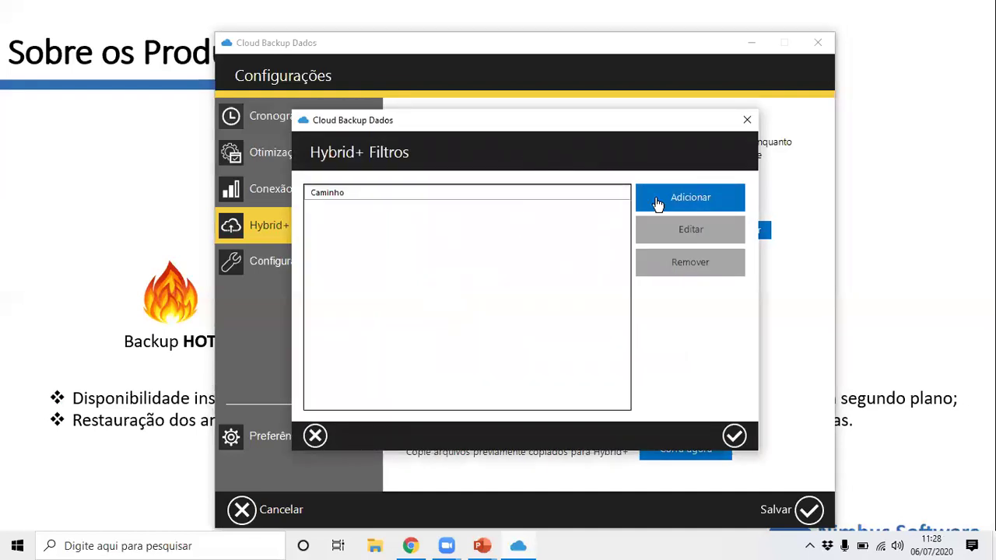
left_click(747, 120)
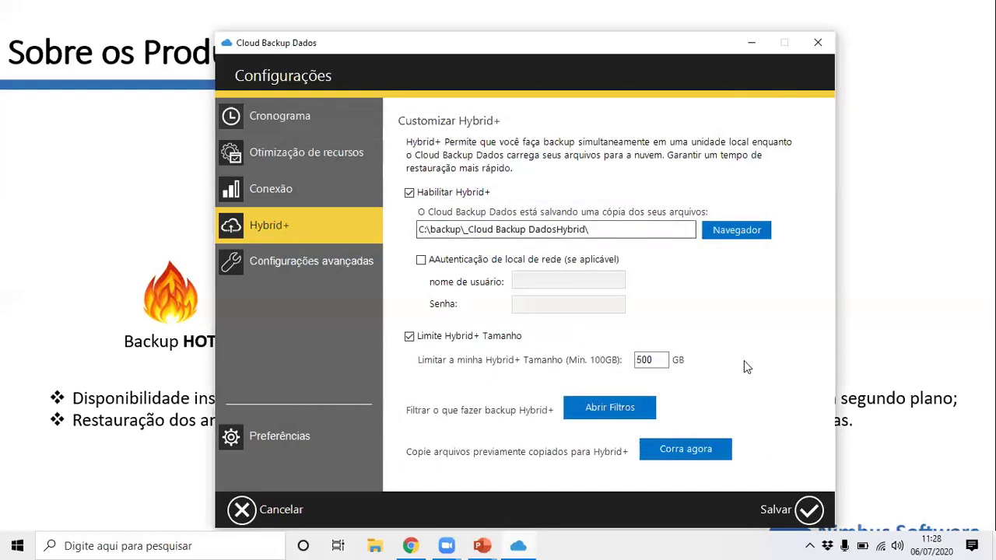
In advanced options, enable start with the computer and set the backup start delay to 30 minutes.
left_click(327, 262)
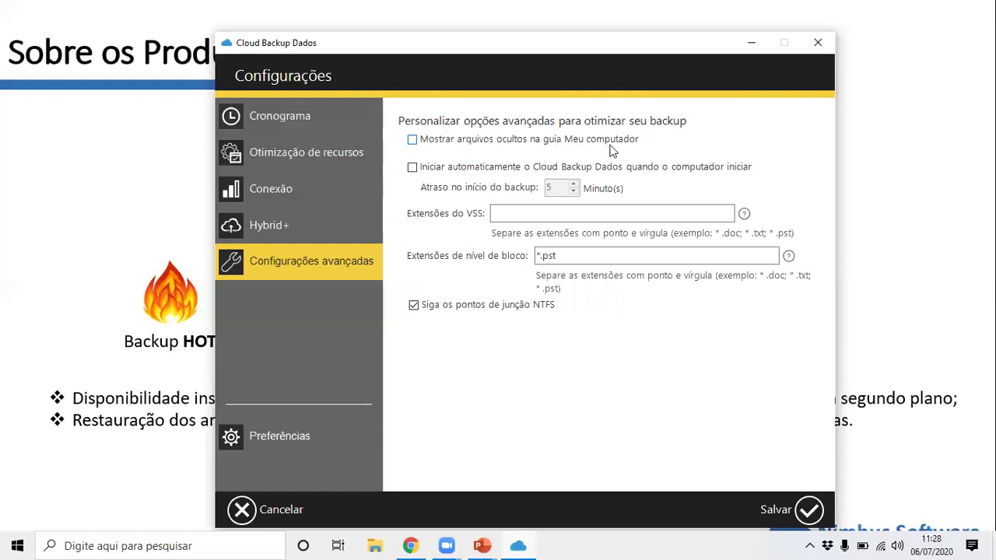
left_click(450, 170)
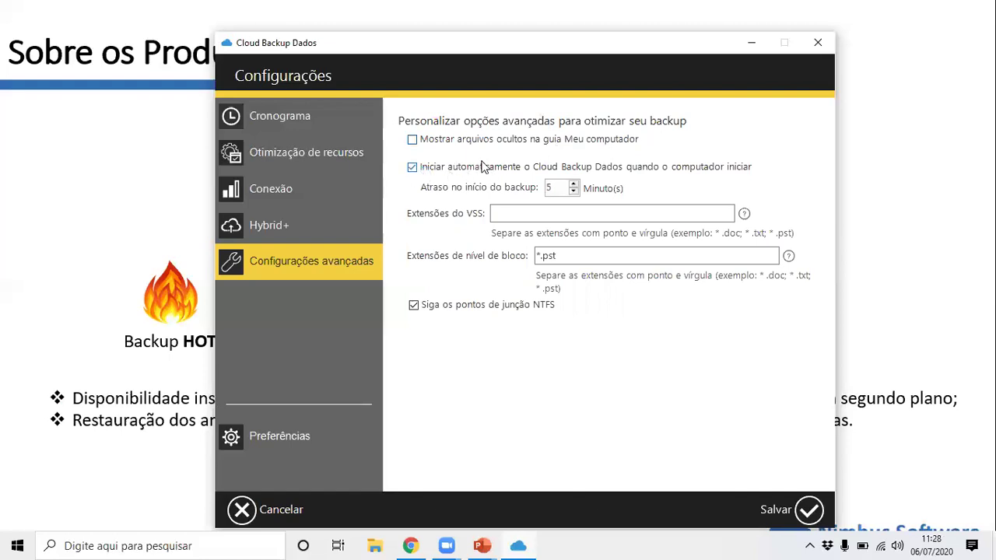
double_click(560, 187)
type("30")
left_click_drag(563, 190, 529, 192)
left_click(622, 214)
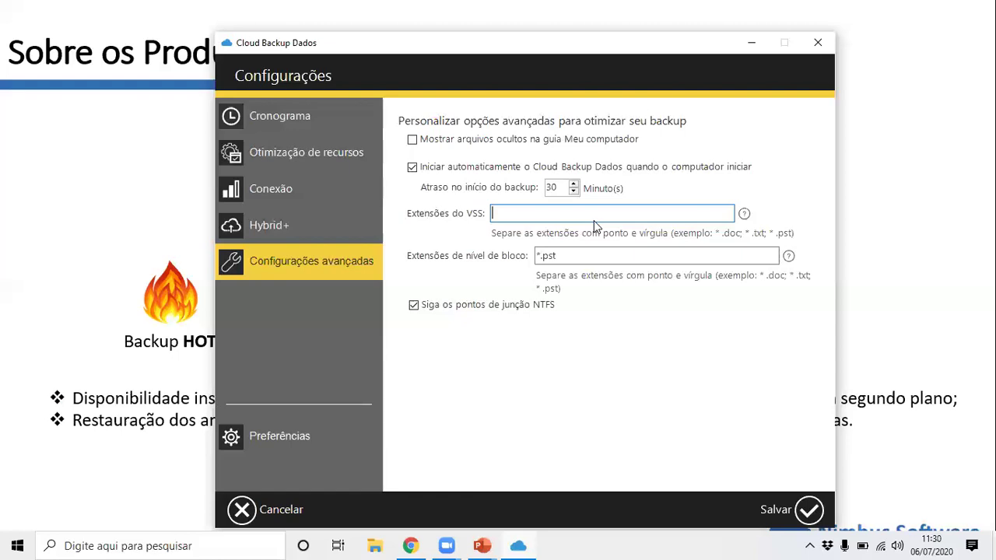
Highlight the *.pst block-level extension, then cancel Configurações without saving.
left_click_drag(591, 255, 519, 259)
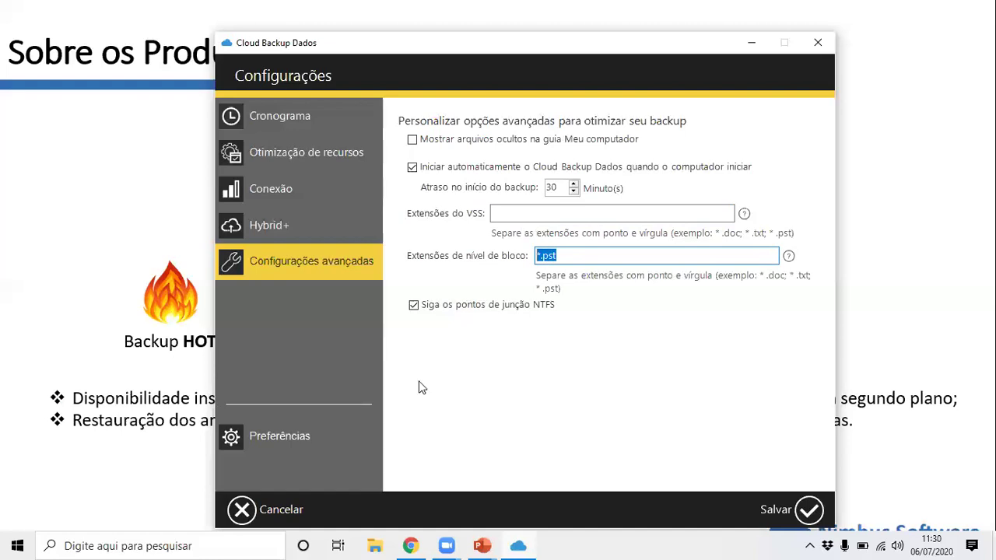
left_click(302, 519)
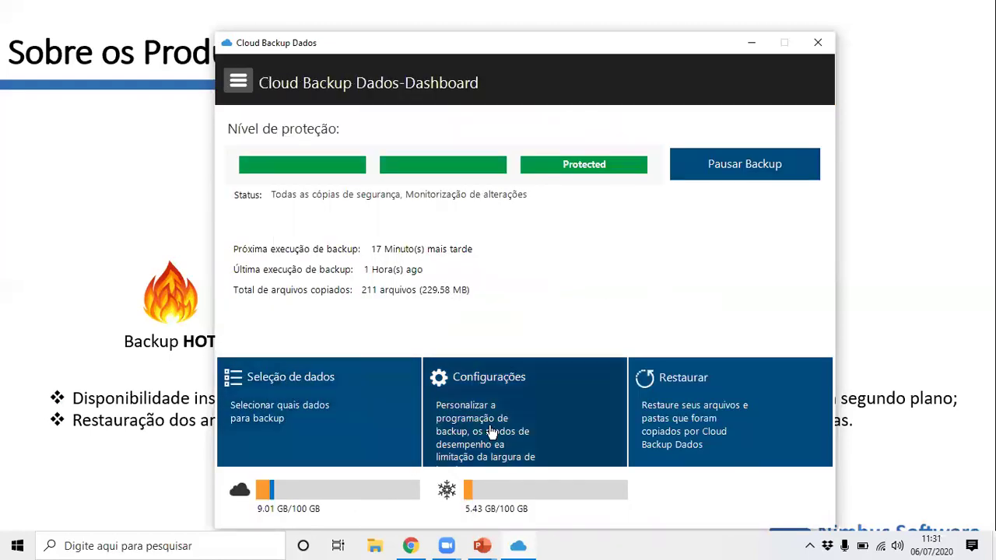
Close the desktop client, check its tray protection status, and bring up the web console in Chrome.
left_click(817, 43)
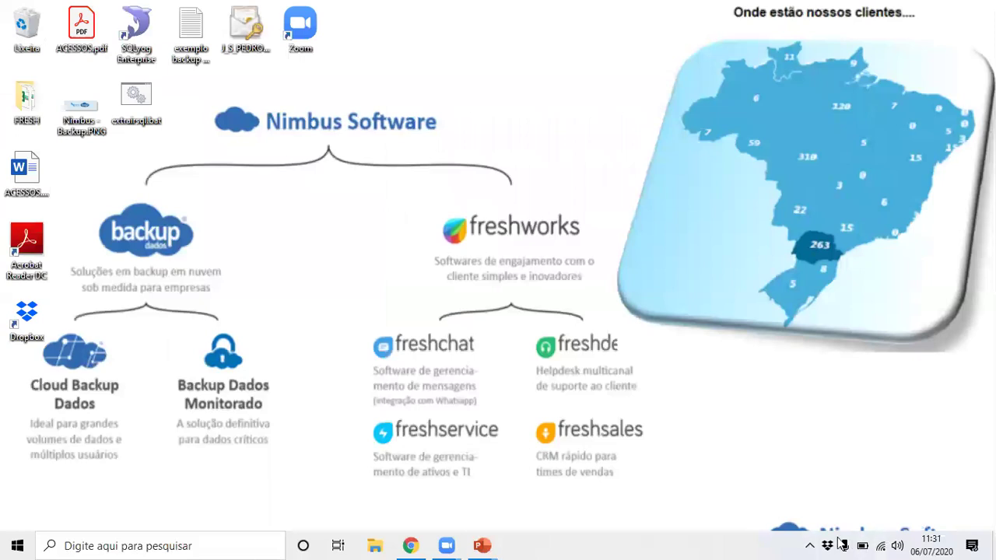
left_click(810, 546)
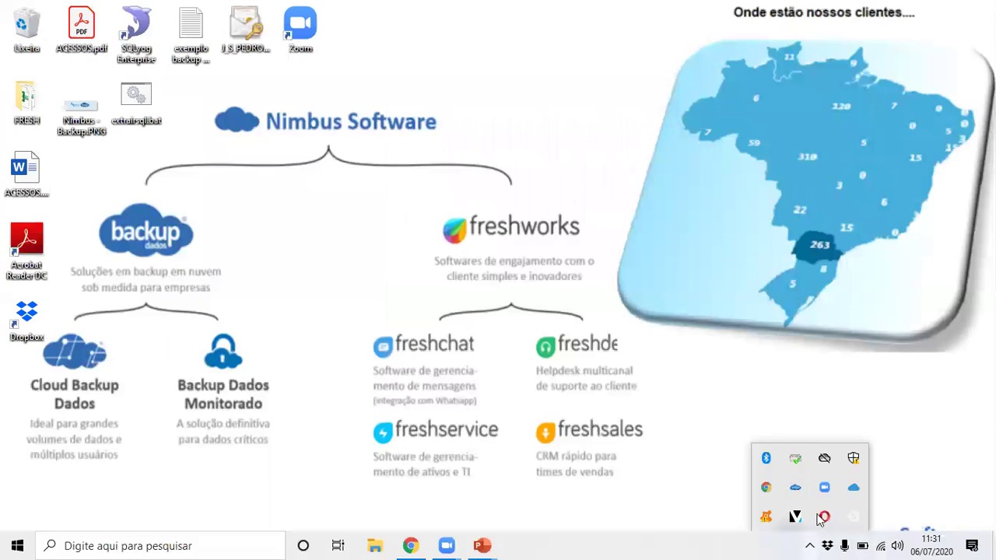
left_click(854, 489)
left_click(406, 544)
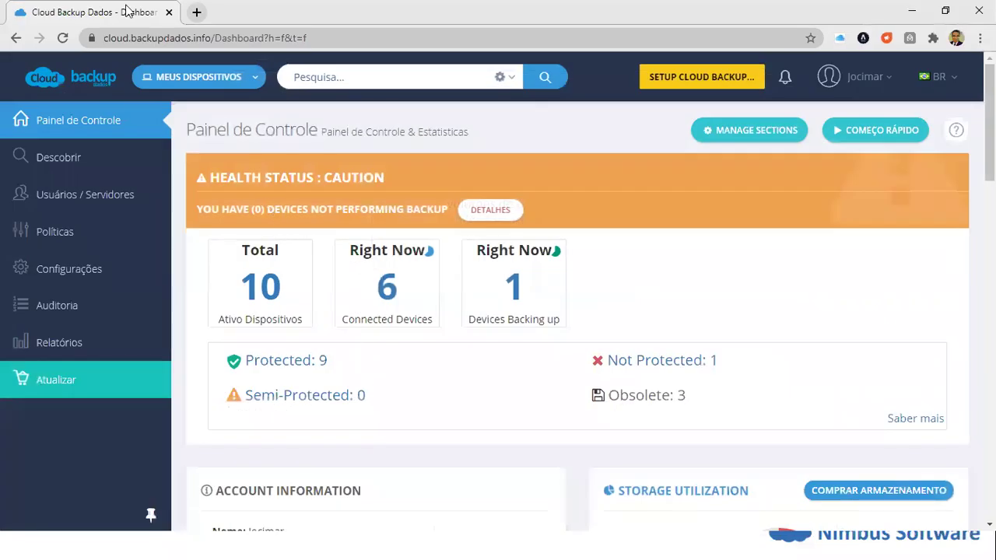
left_click(268, 39)
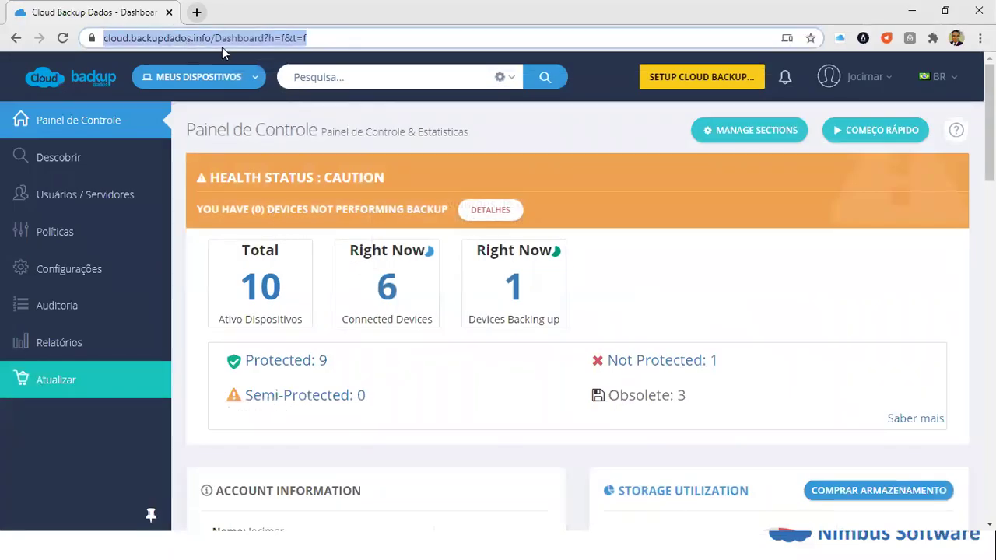
left_click(317, 39)
left_click_drag(340, 40, 90, 41)
left_click(165, 44)
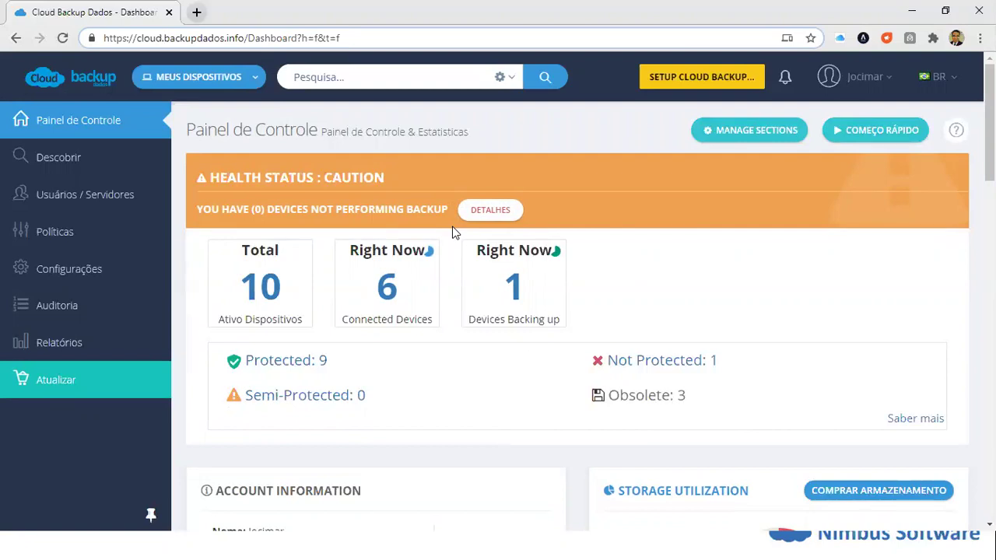
scroll(466, 226, "down", 7)
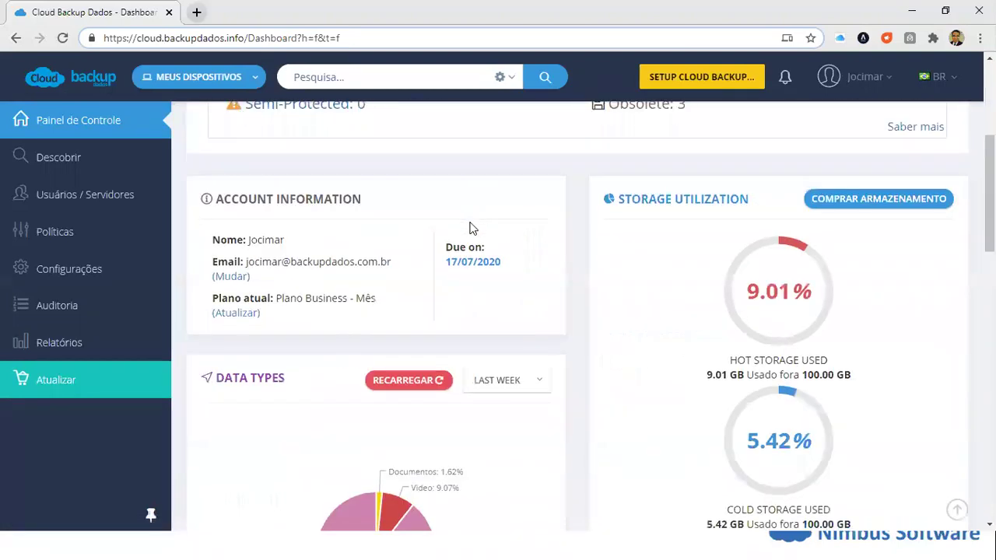
scroll(482, 237, "up", 7)
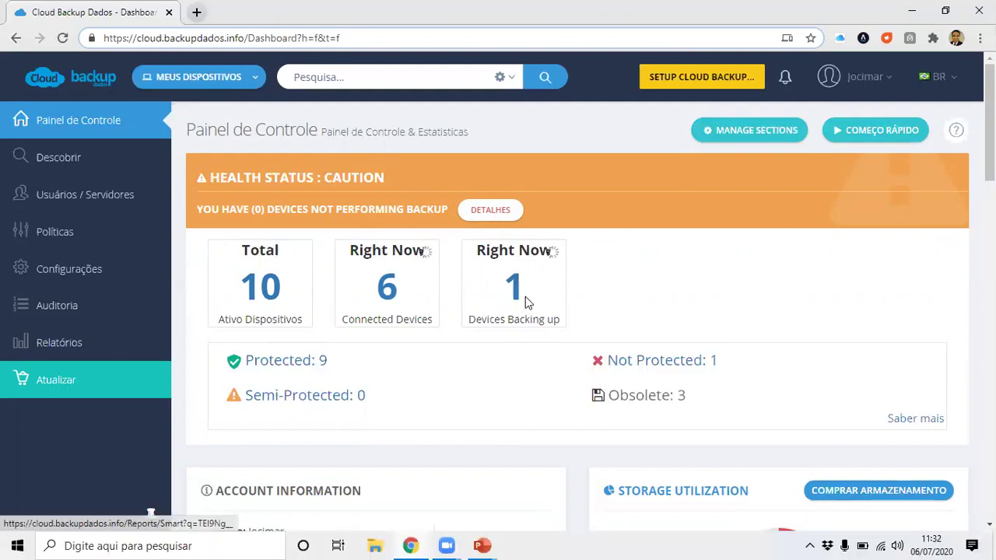
scroll(642, 300, "down", 1)
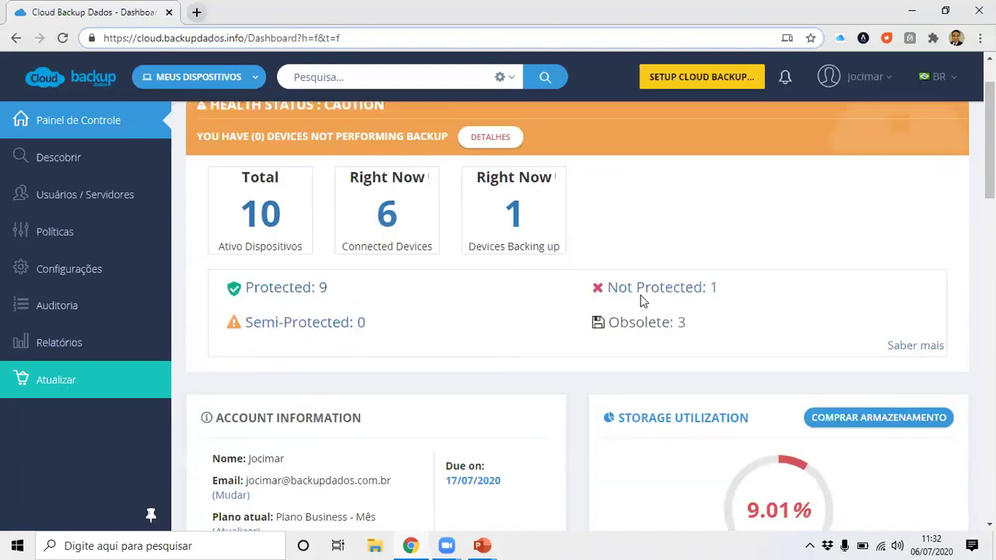
mouse_move(278, 289)
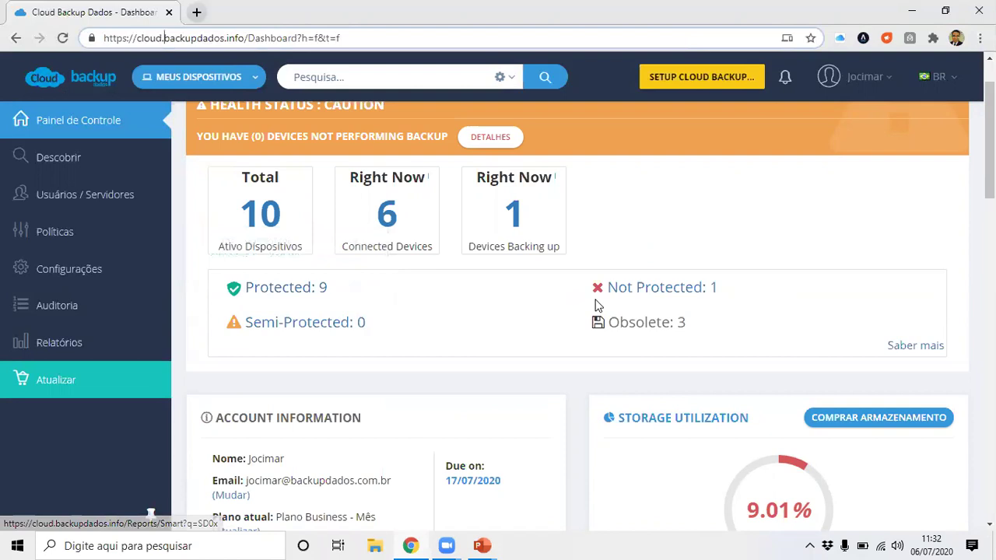
mouse_move(625, 296)
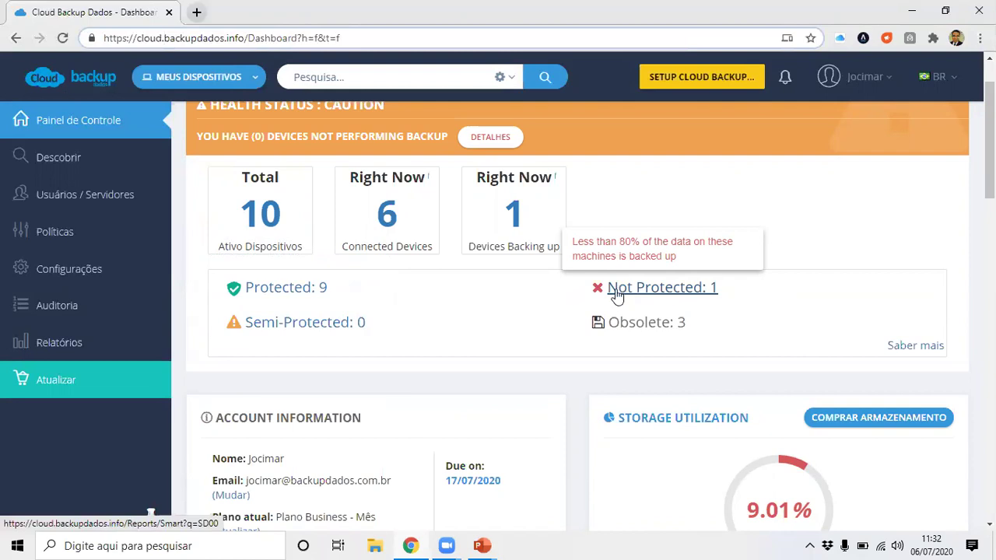
scroll(618, 295, "down", 1)
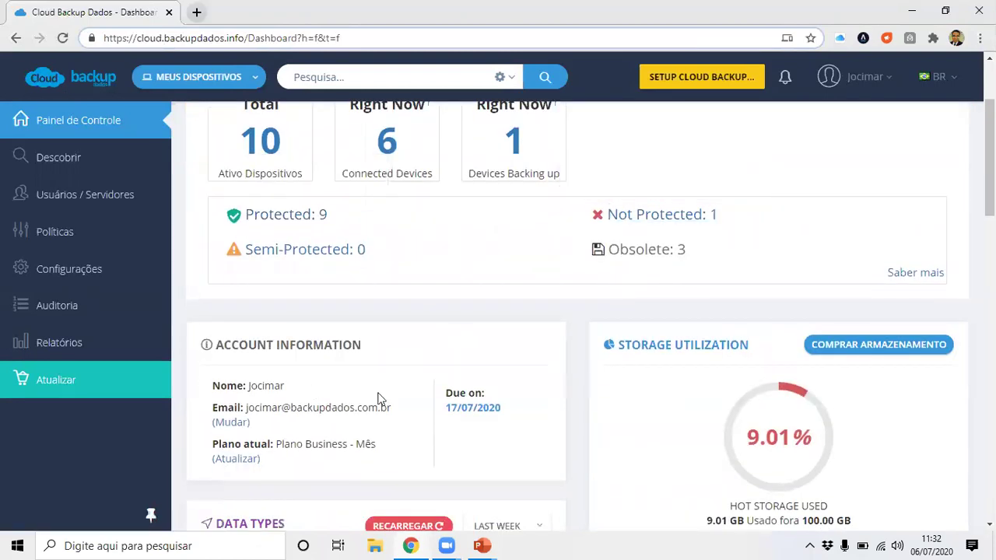
scroll(801, 405, "down", 1)
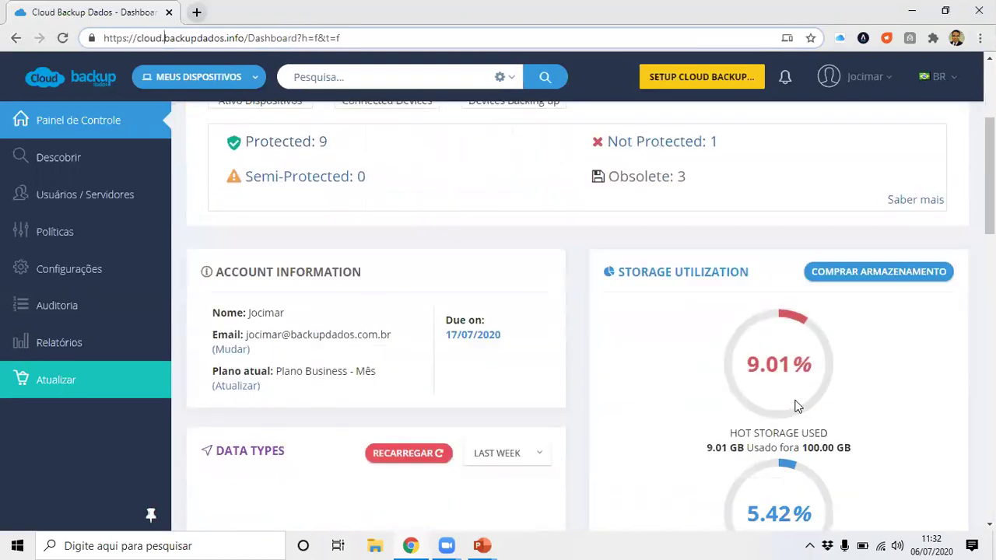
scroll(817, 416, "down", 1)
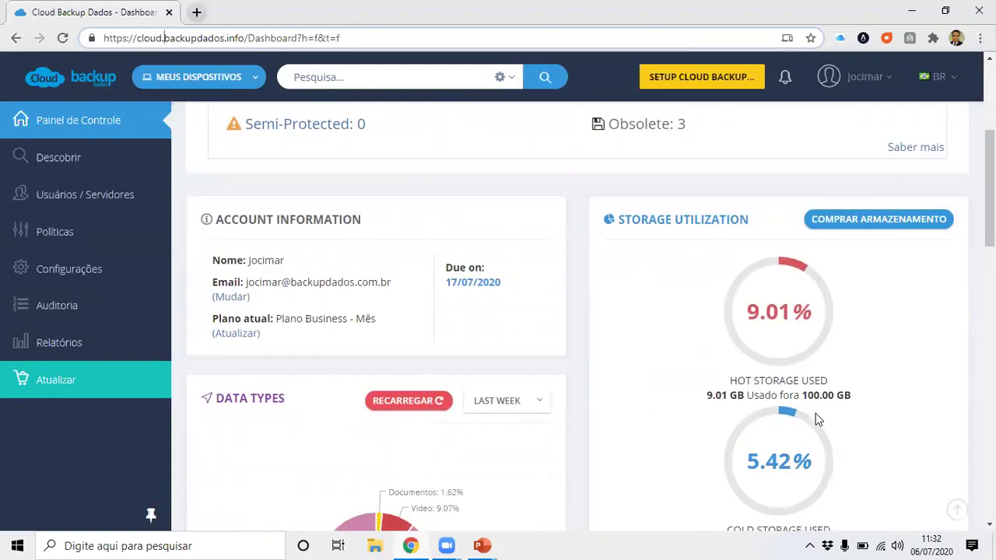
scroll(789, 463, "up", 4)
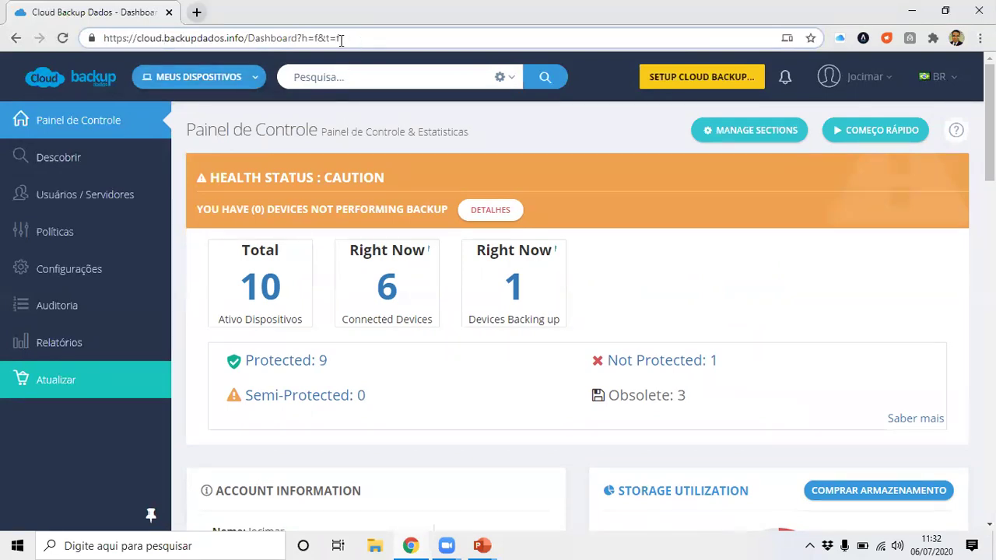
left_click(724, 84)
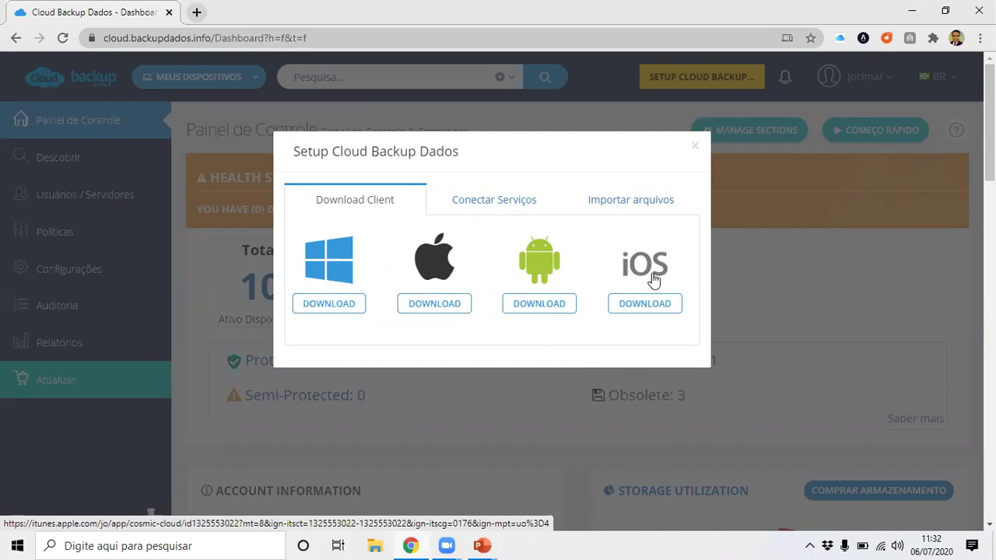
left_click(694, 147)
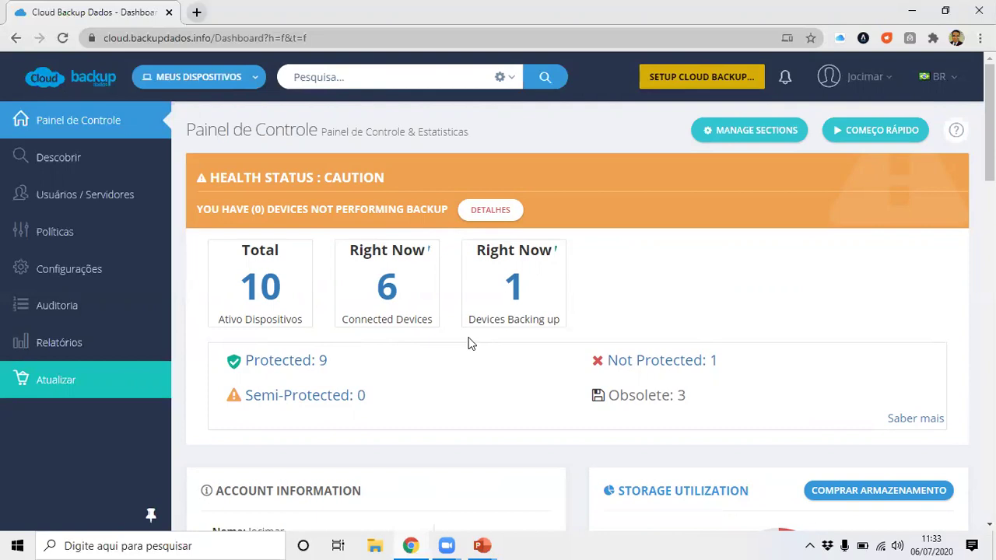
scroll(469, 343, "down", 3)
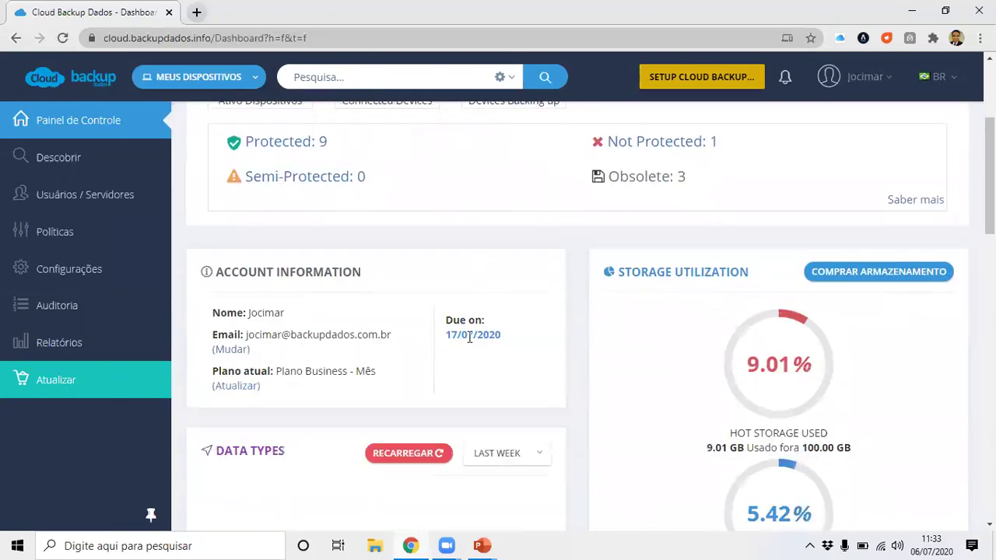
scroll(469, 338, "up", 2)
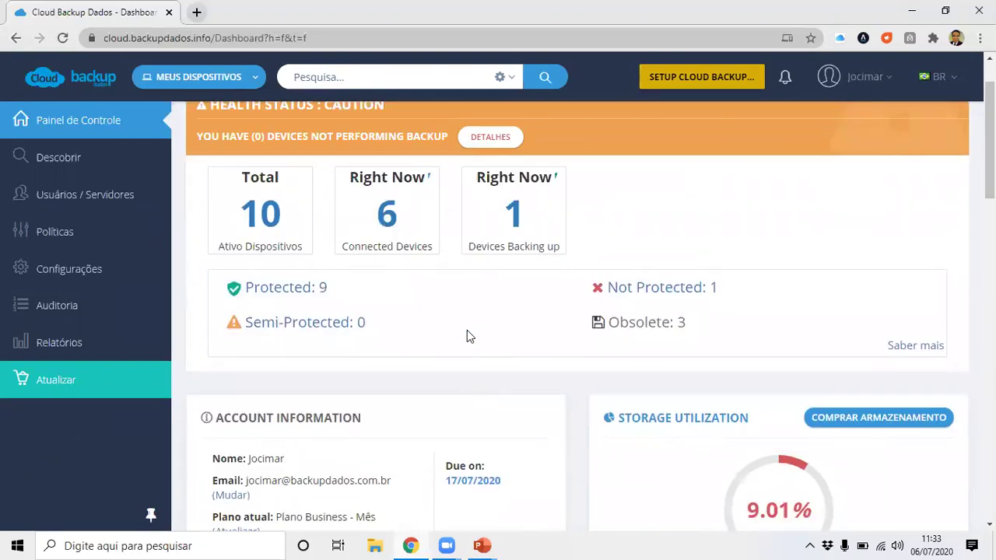
scroll(470, 330, "up", 1)
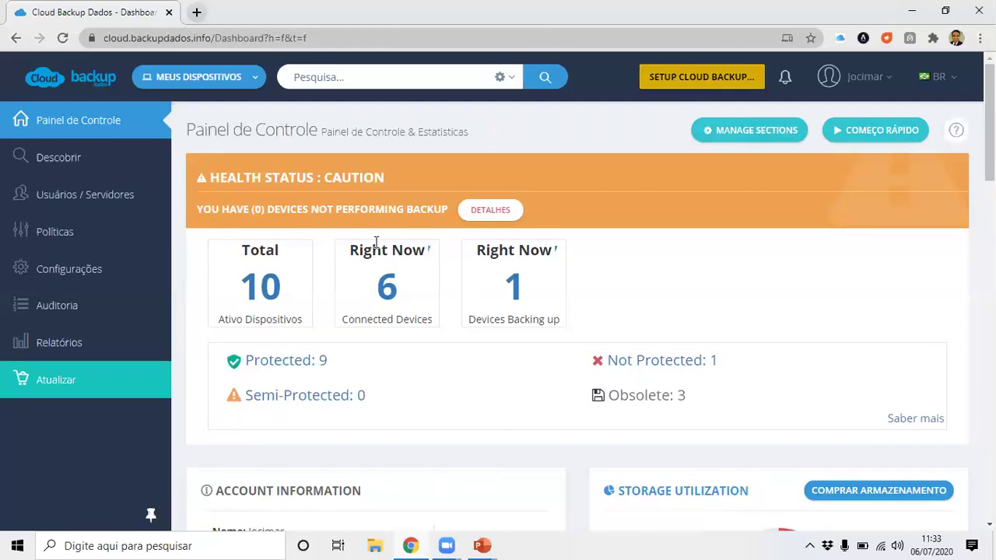
Search the Descobrir dados view for 'comercial'.
left_click(77, 167)
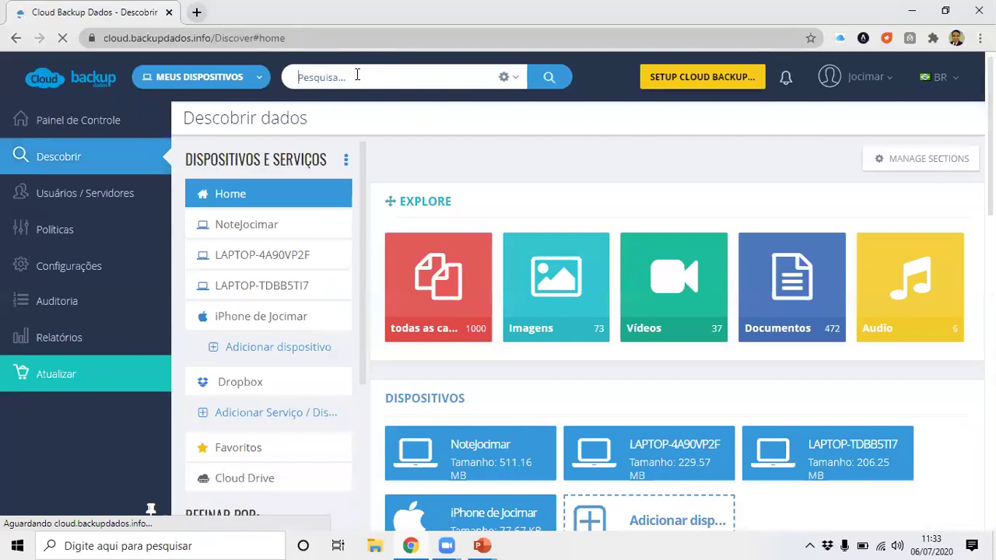
type("comercial")
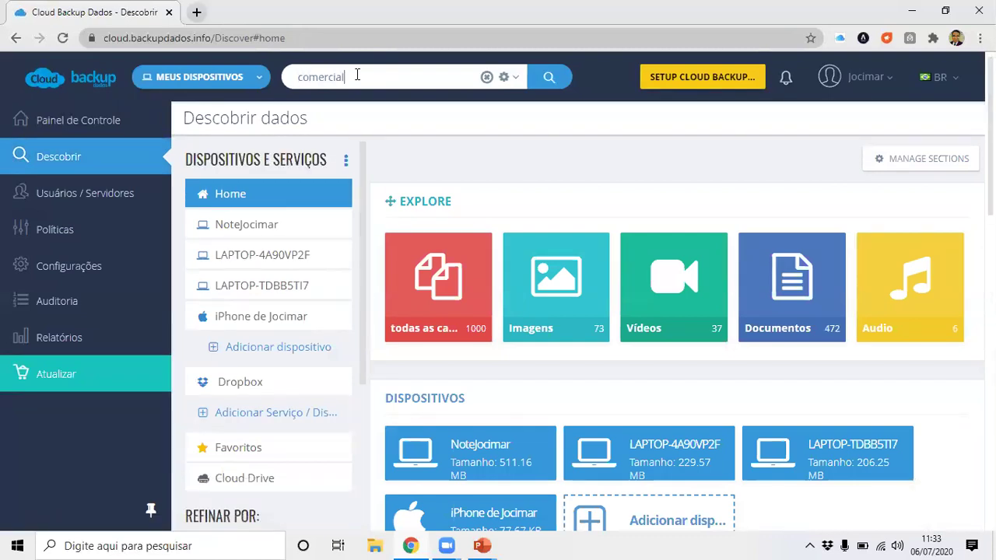
key("Return")
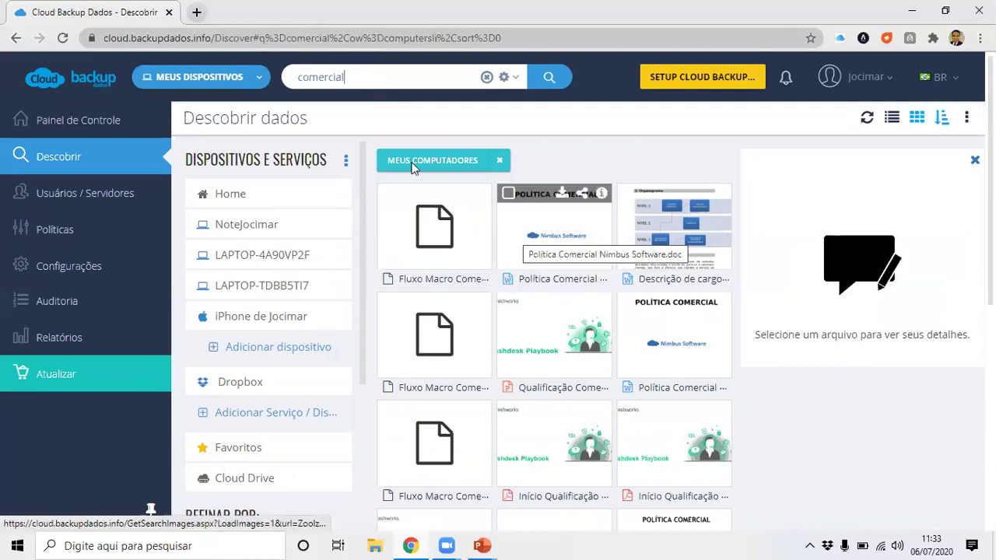
Preview, download and open Política Comercial Nimbus Software.doc, then bring up its sharing options.
left_click(575, 240)
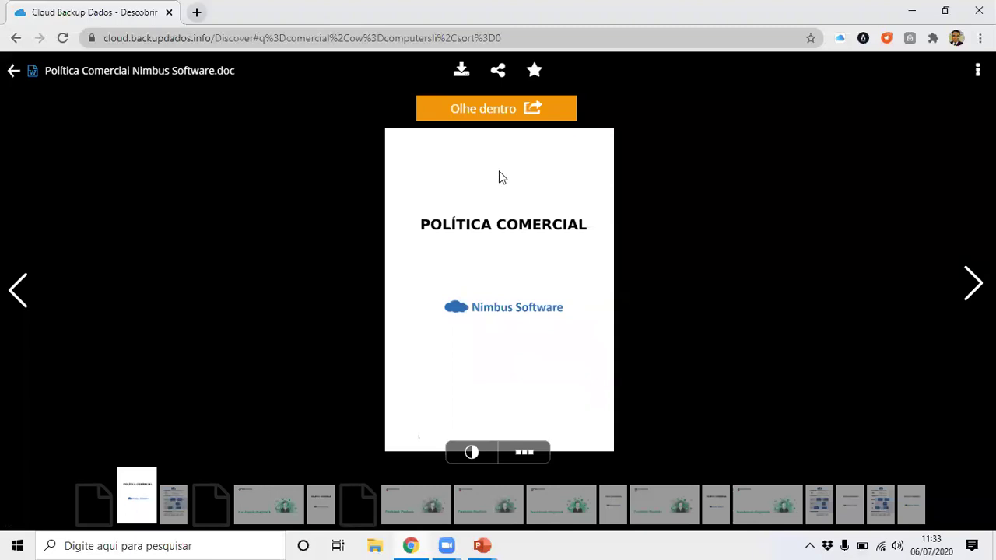
left_click(462, 72)
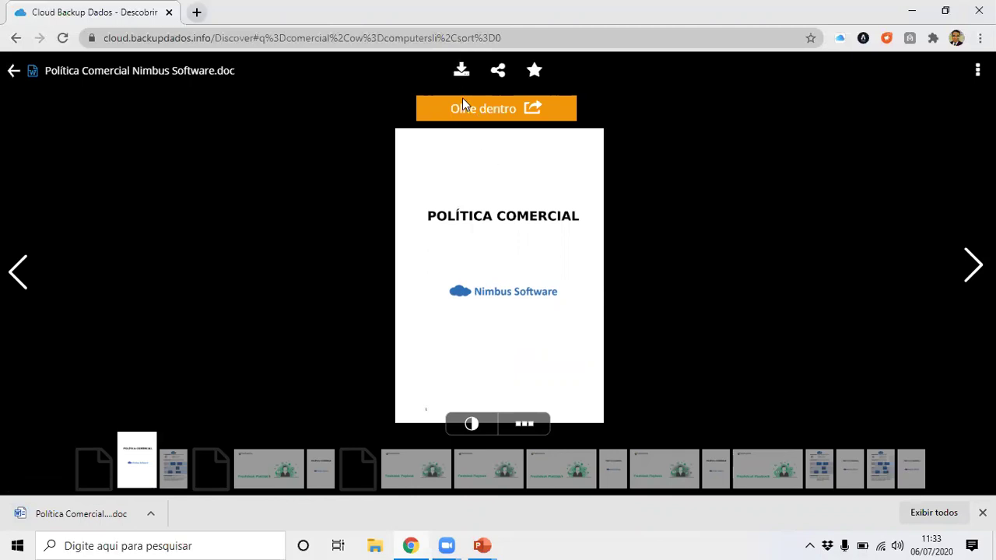
left_click(100, 518)
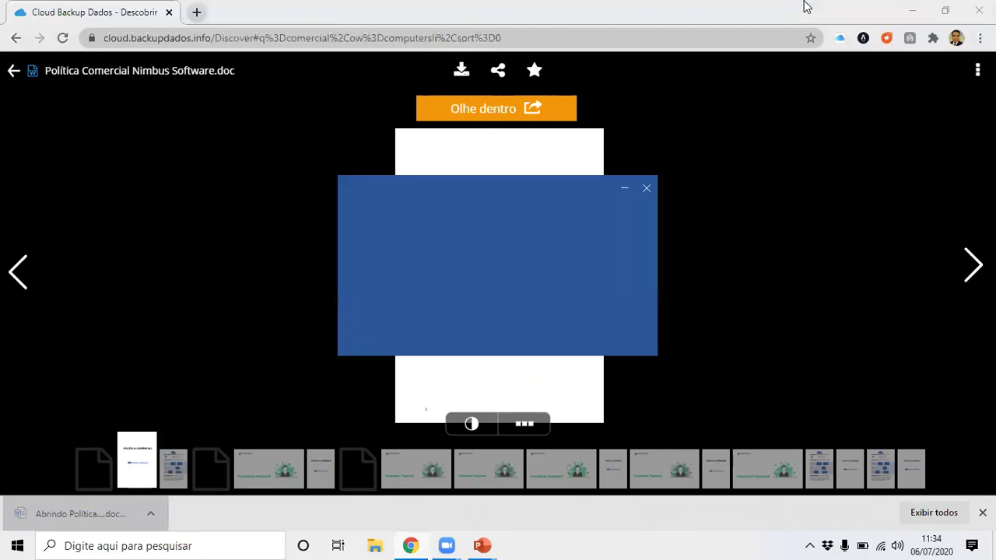
left_click(626, 190)
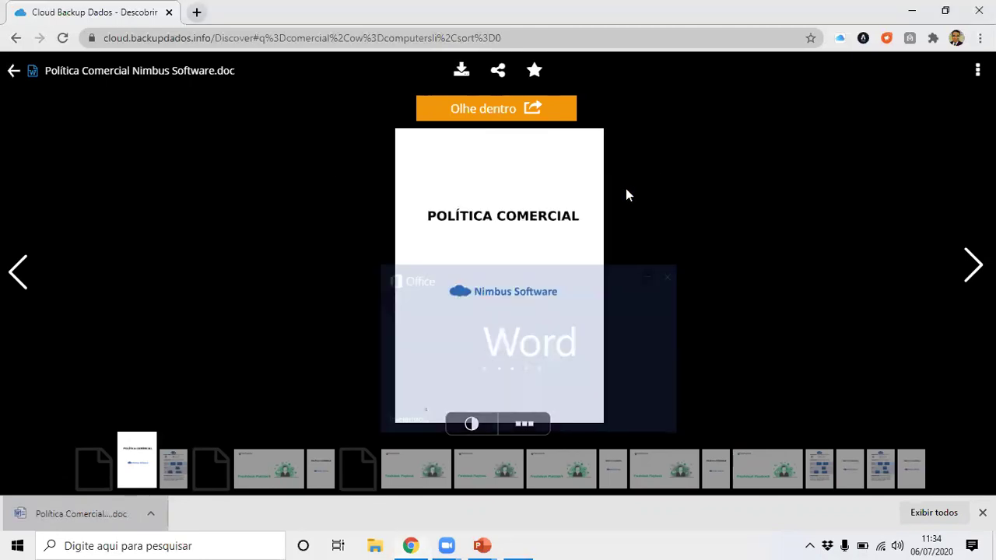
left_click(498, 73)
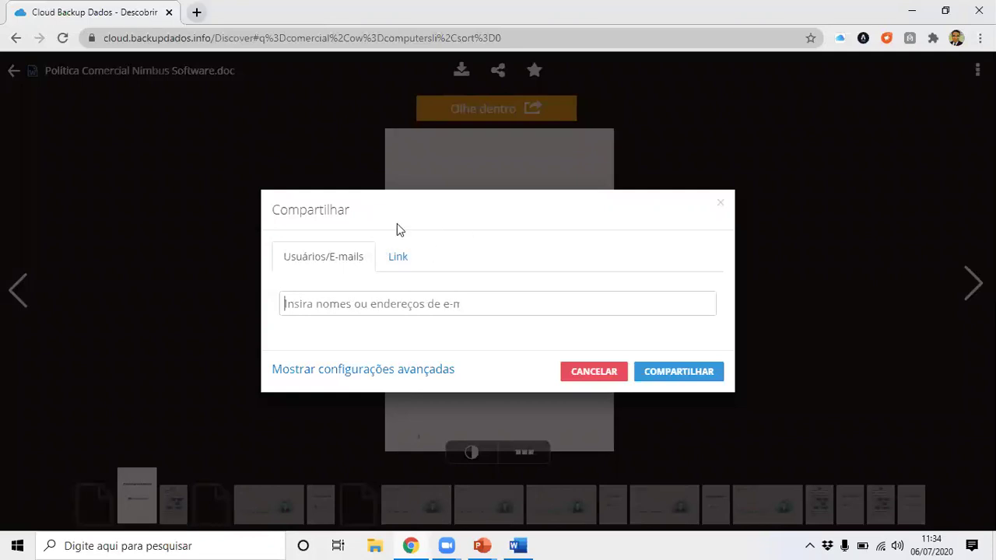
Copy the document's shareable link.
left_click(402, 263)
left_click(424, 296)
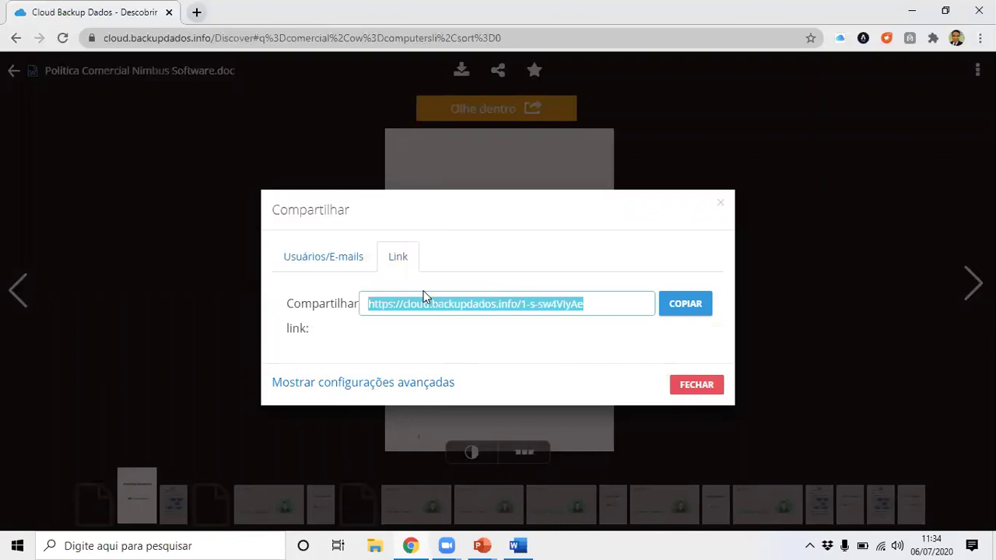
left_click(689, 308)
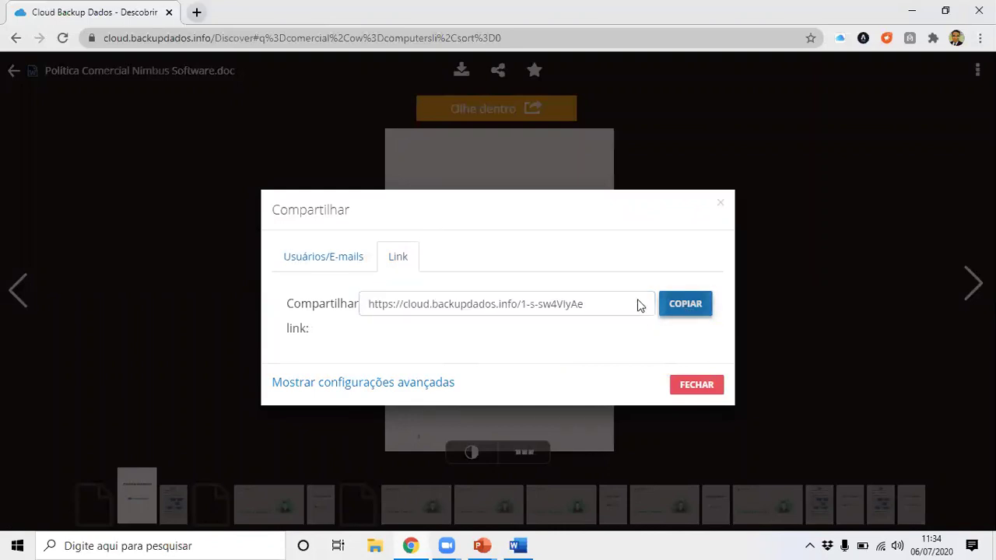
In e-mail sharing's advanced settings, require a share password and turn on download notifications.
left_click(349, 257)
left_click(442, 303)
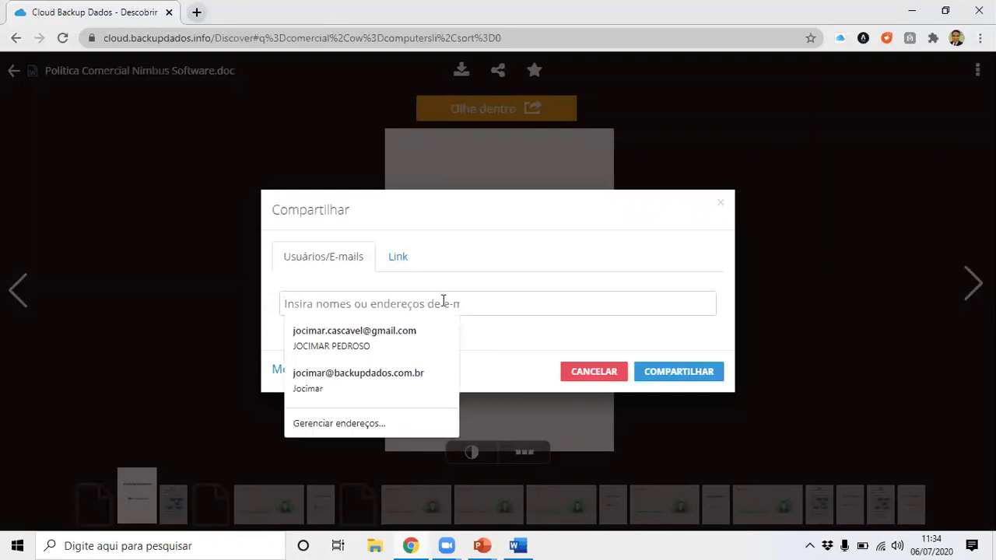
left_click(533, 337)
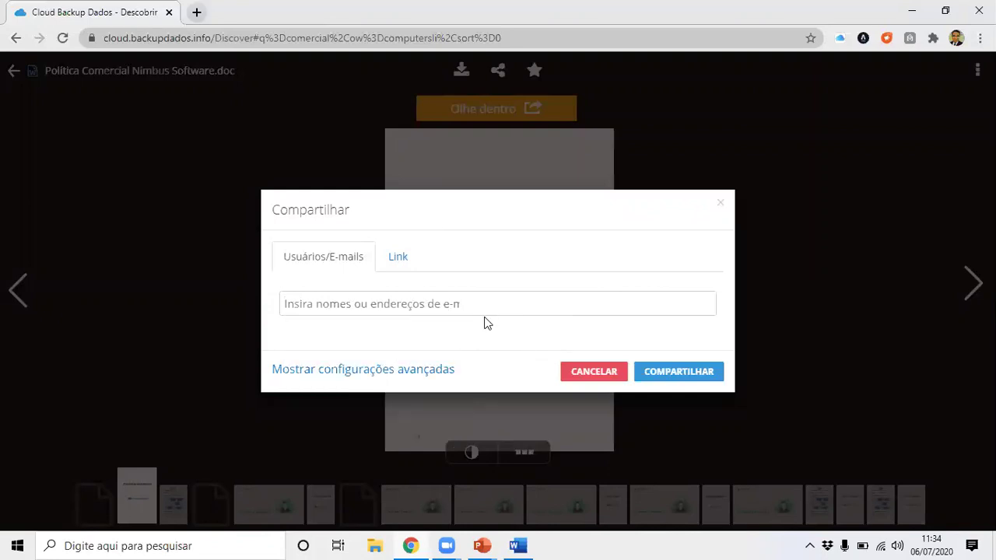
left_click(402, 367)
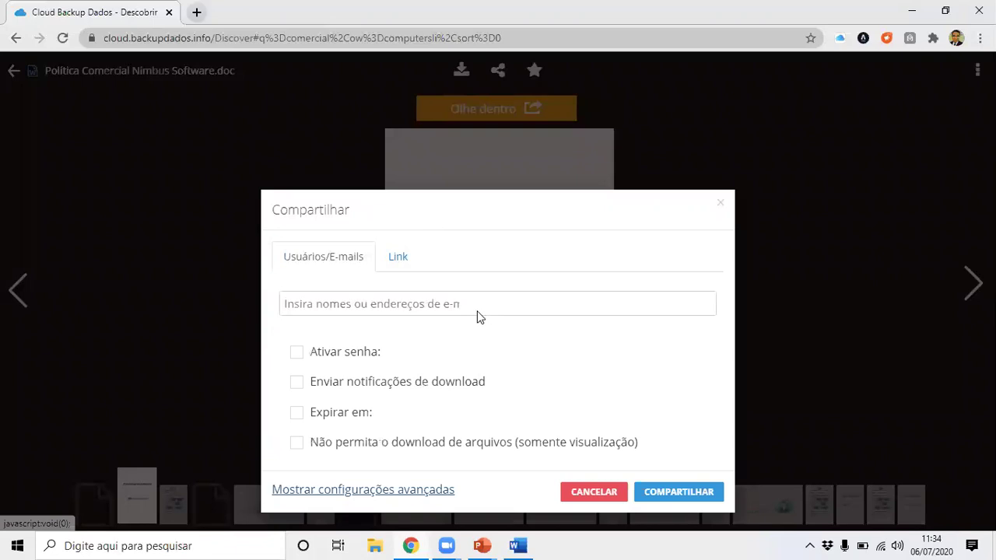
left_click(335, 292)
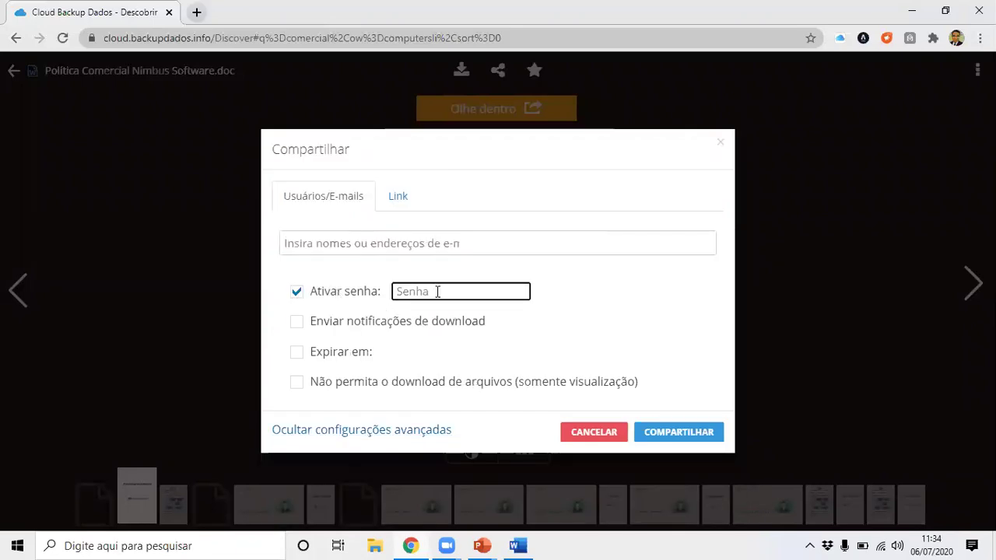
type("1234567890")
left_click_drag(452, 290, 322, 292)
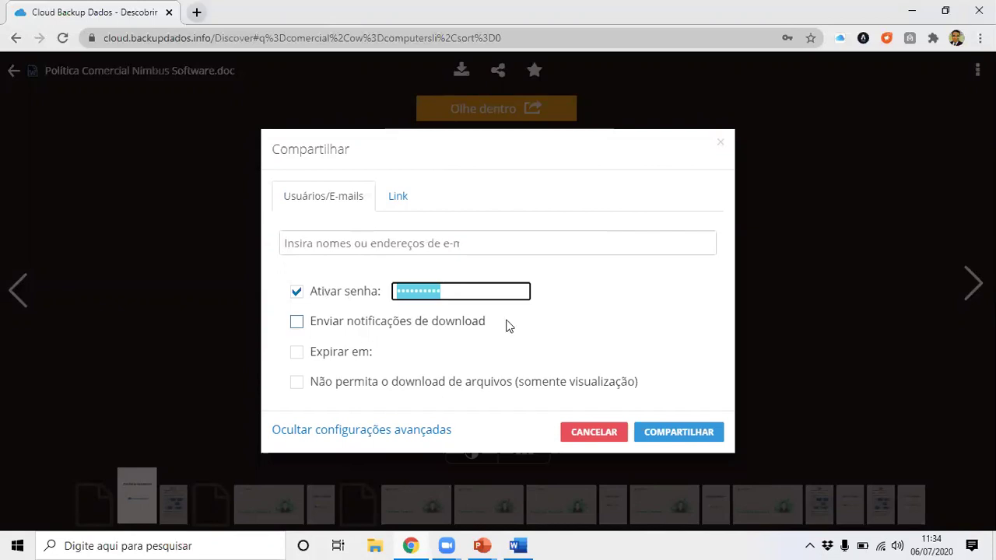
left_click(450, 322)
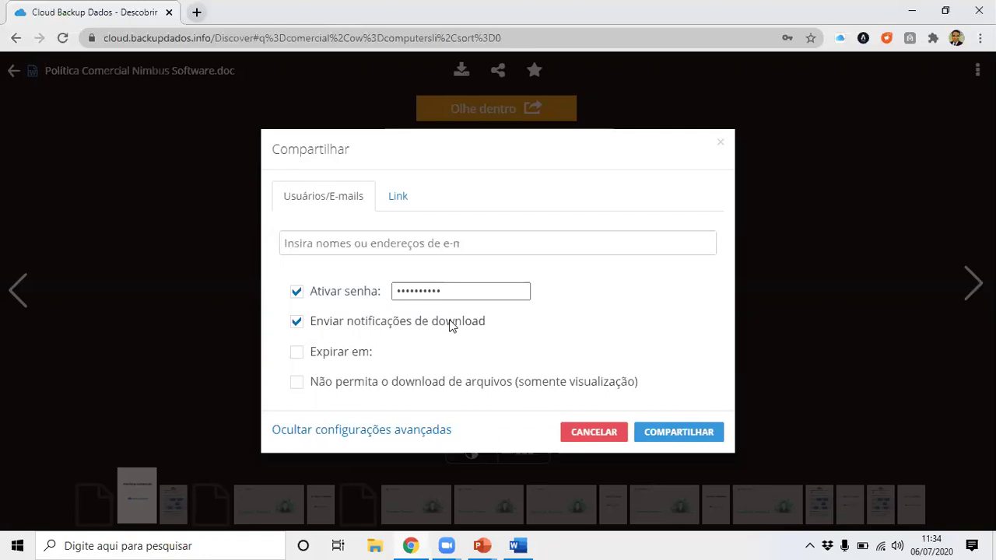
Set the share to expire on 10/07/2020 and be view-only, then close without sending.
left_click(303, 356)
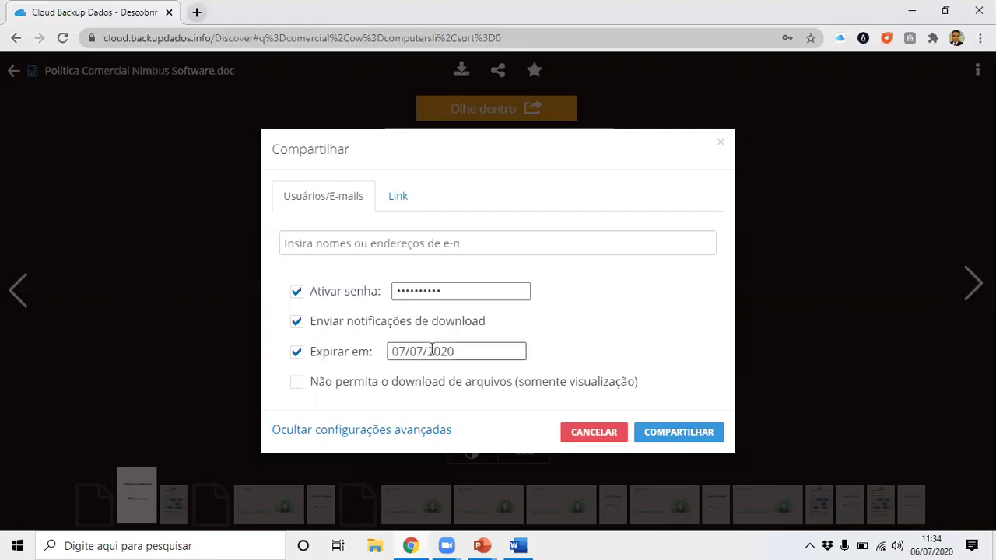
left_click(456, 352)
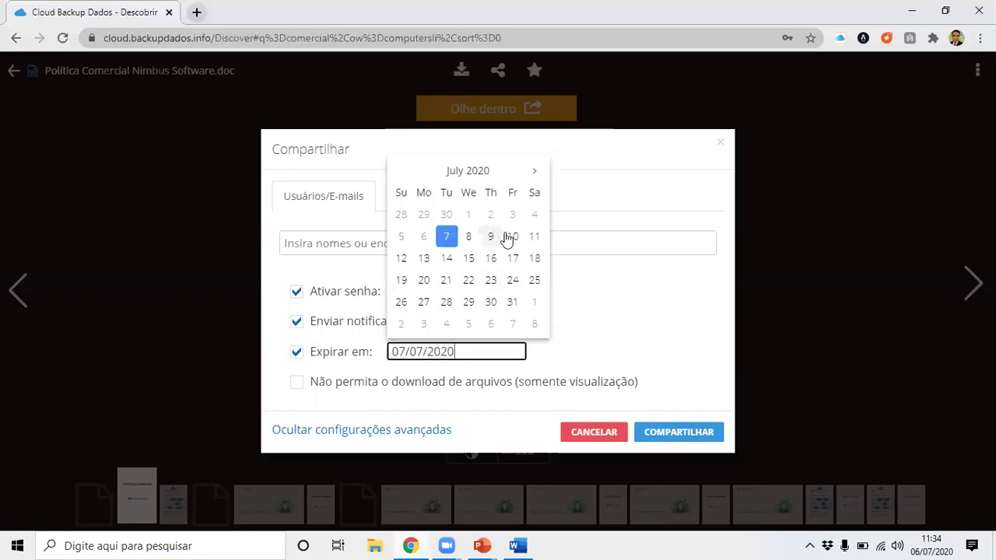
left_click(511, 234)
left_click(482, 350)
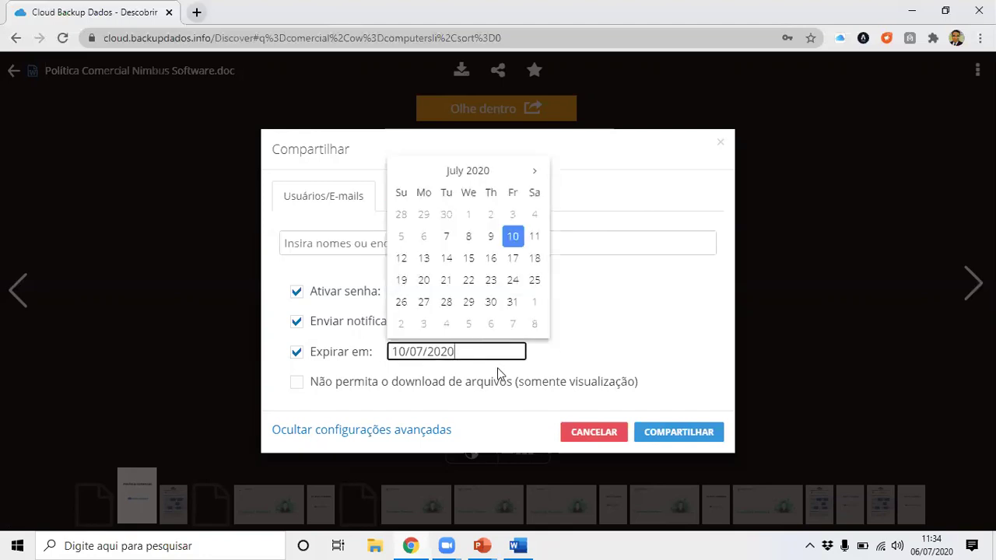
left_click(503, 381)
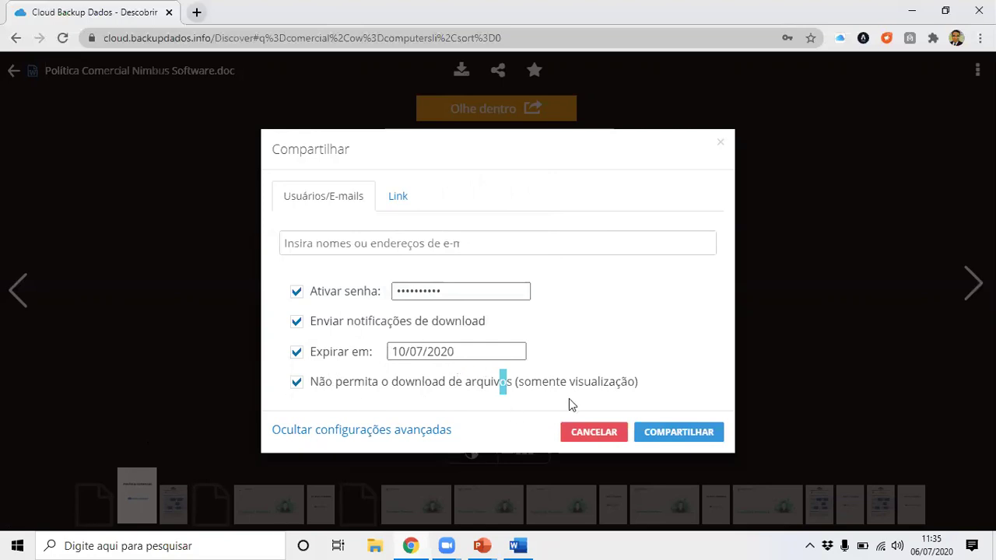
left_click(721, 146)
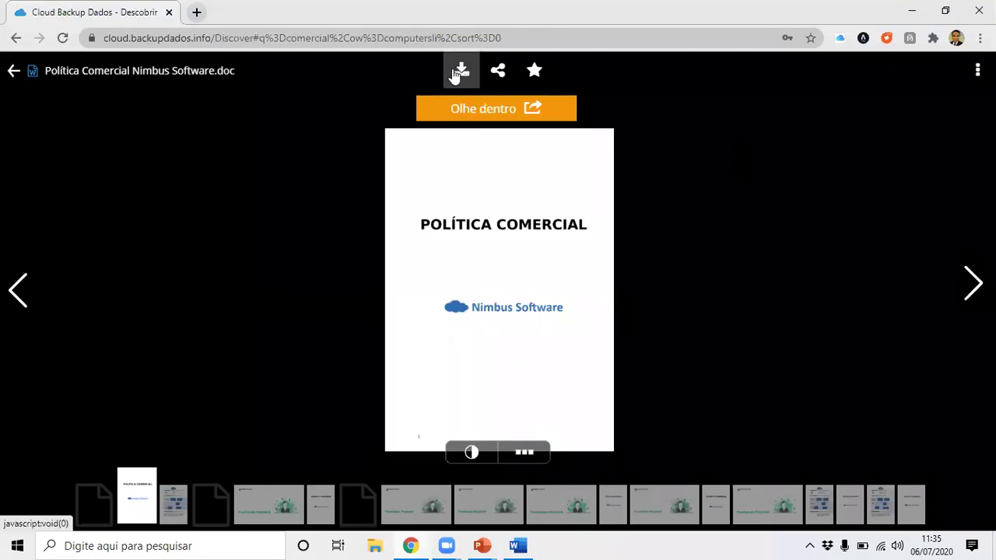
Return to the 'comercial' results and open the Política Comercial file's details panel.
left_click(14, 72)
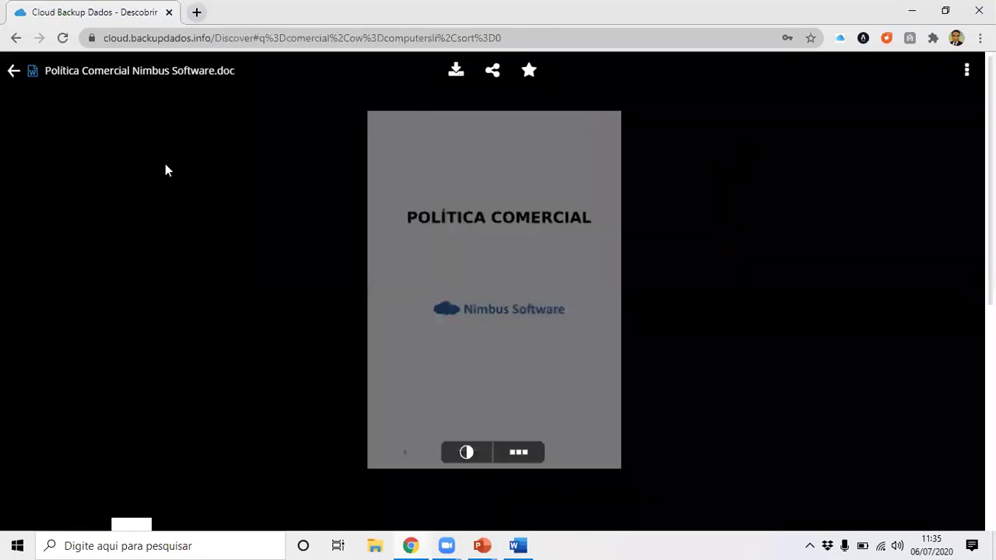
mouse_move(596, 225)
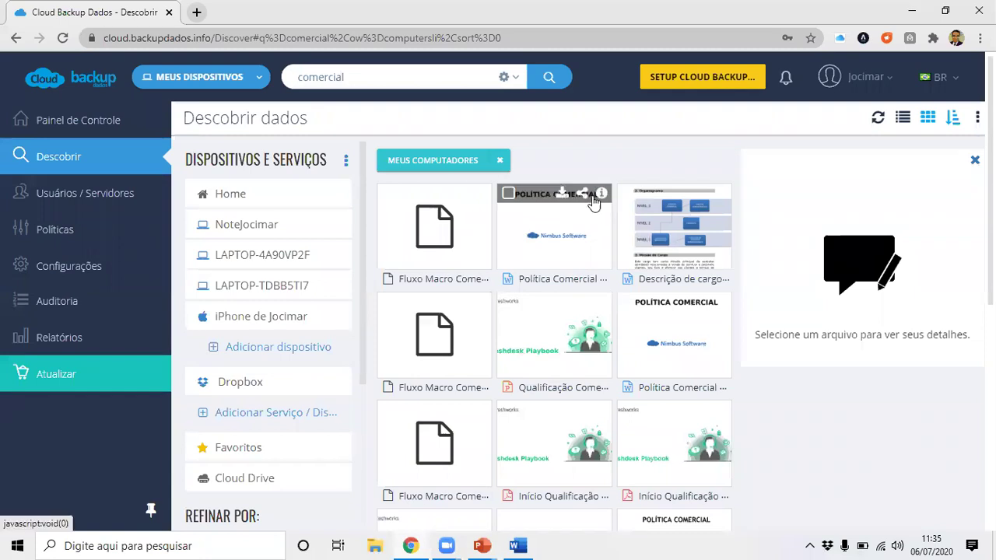
left_click(509, 193)
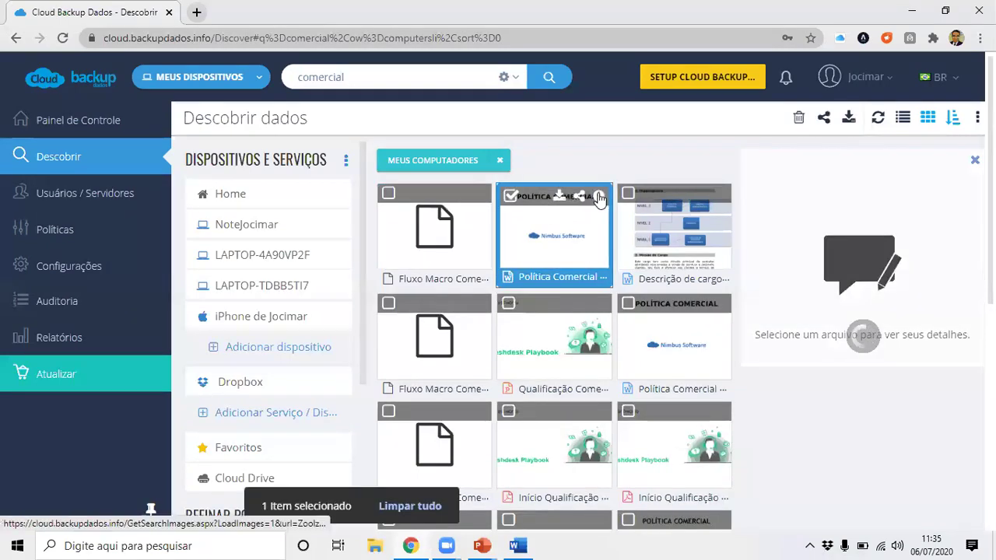
left_click(600, 194)
scroll(879, 319, "down", 3)
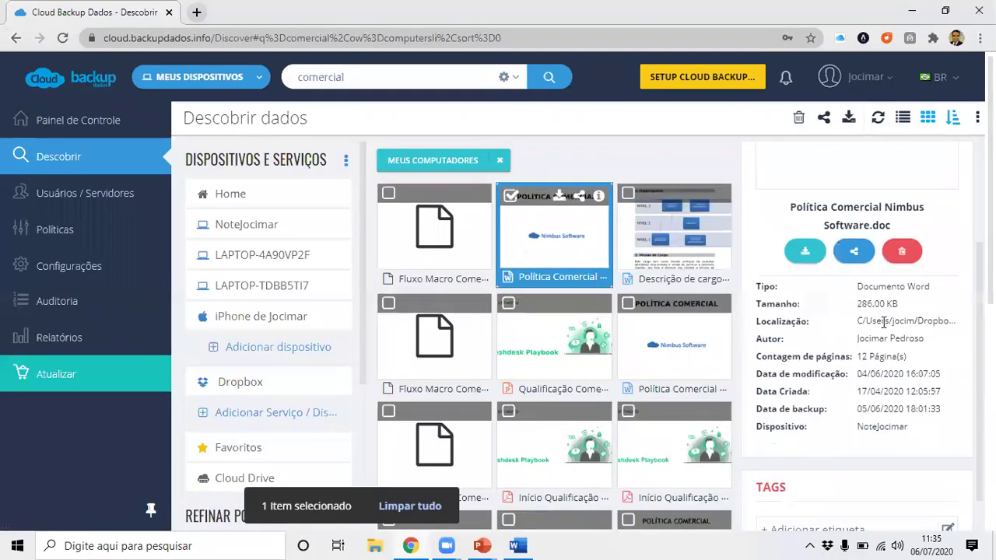
scroll(884, 332, "up", 3)
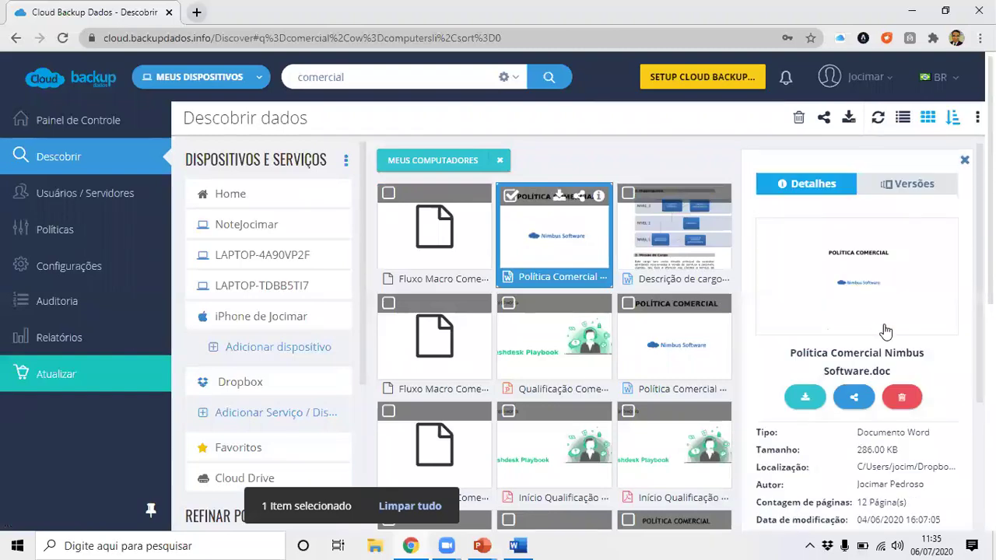
scroll(868, 315, "down", 3)
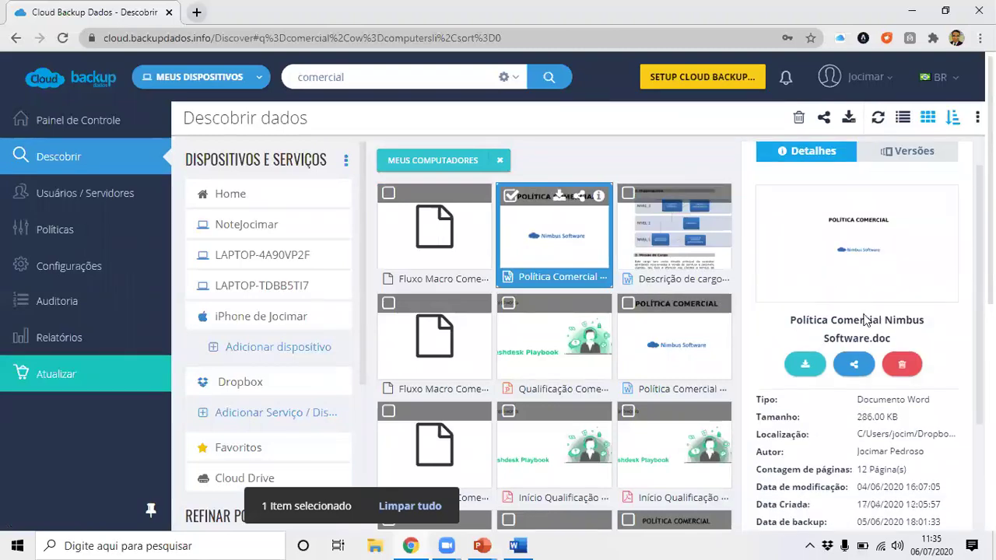
Review the file's size, location path and 12-page count in the details panel.
left_click_drag(859, 261, 881, 263)
left_click(885, 281)
left_click_drag(858, 316, 900, 316)
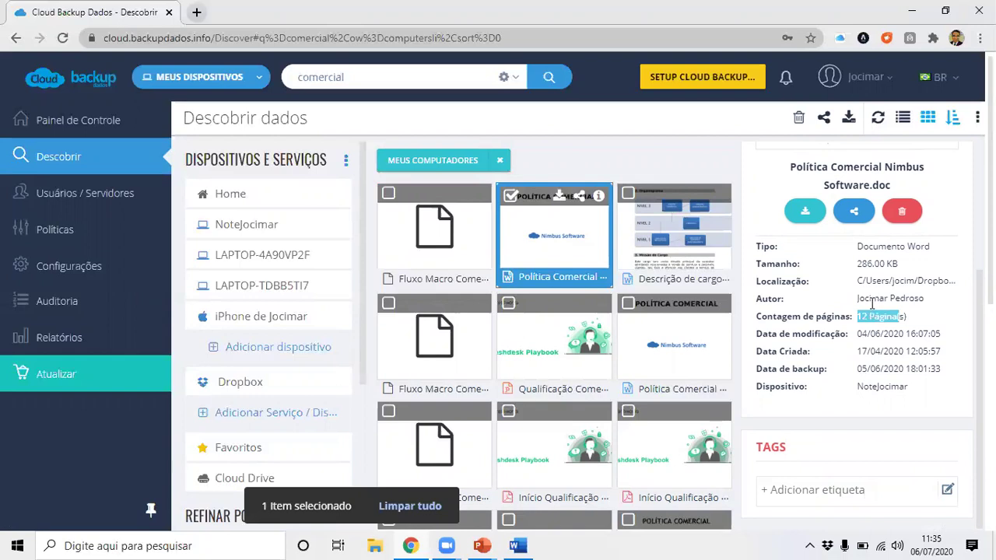
scroll(883, 325, "down", 3)
scroll(884, 330, "down", 3)
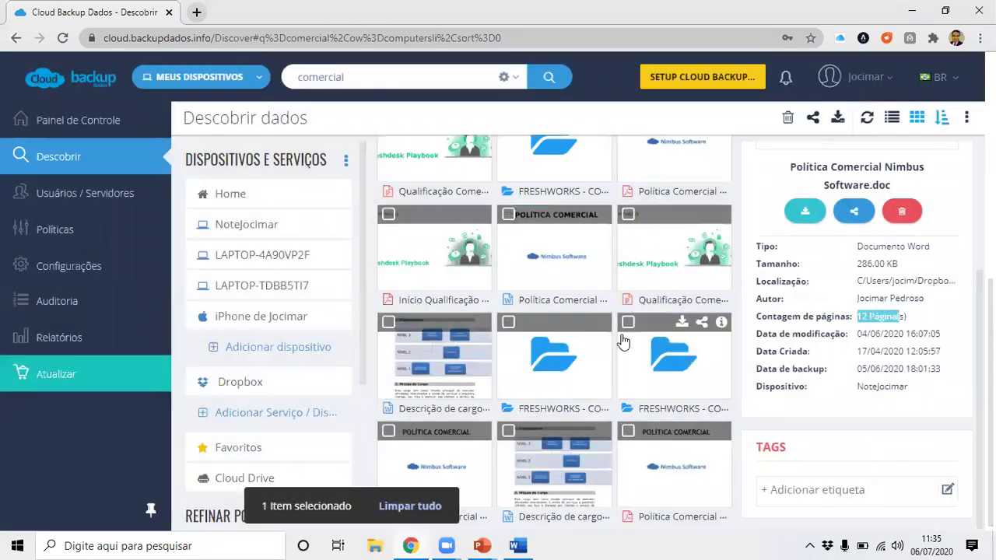
scroll(855, 351, "up", 1)
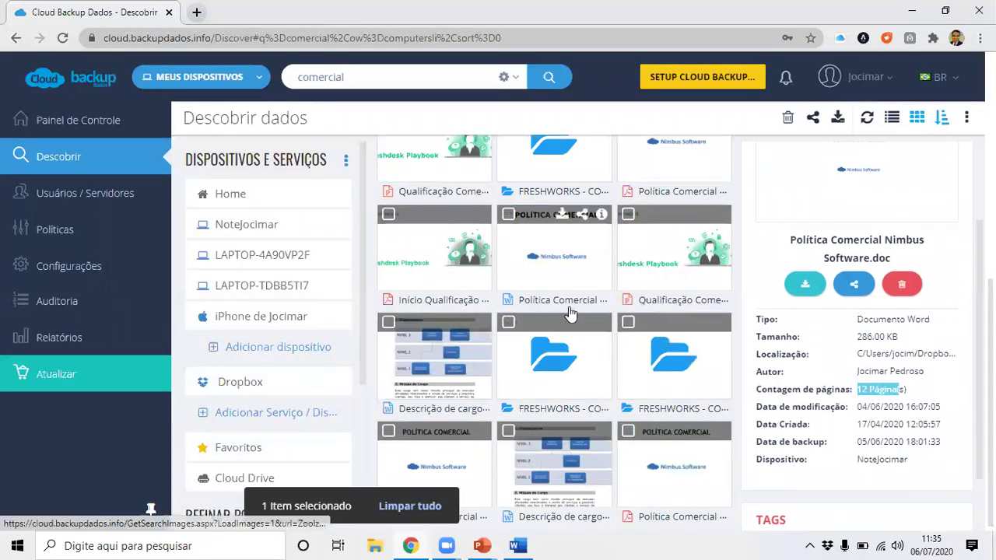
scroll(561, 308, "up", 3)
scroll(510, 286, "up", 2)
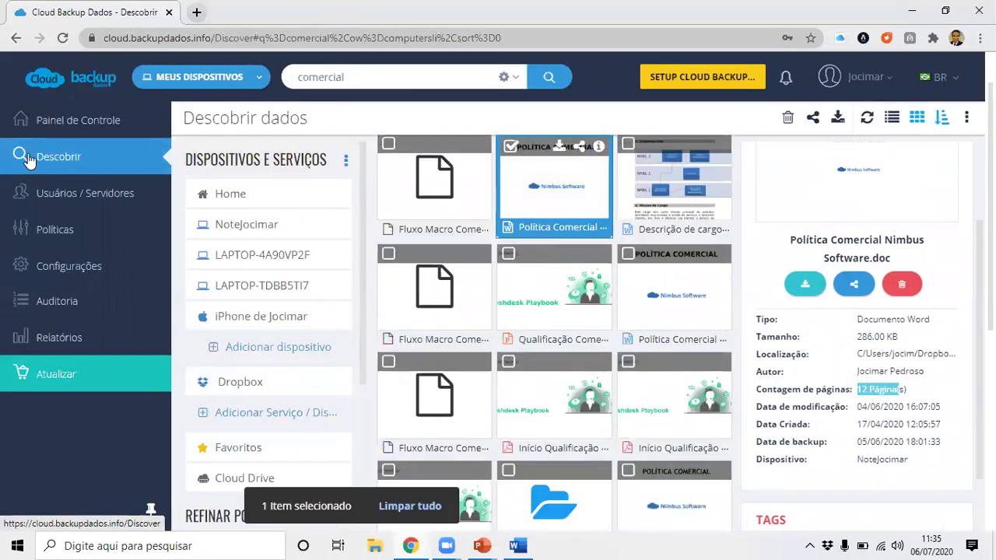
left_click(34, 266)
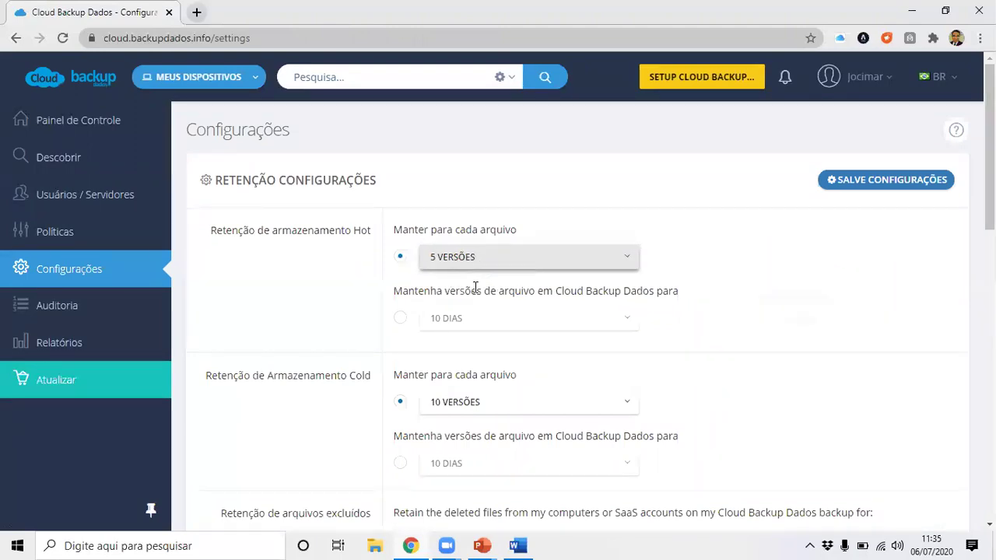
Set Hot storage retention to keep file versions for 10 days.
left_click(398, 320)
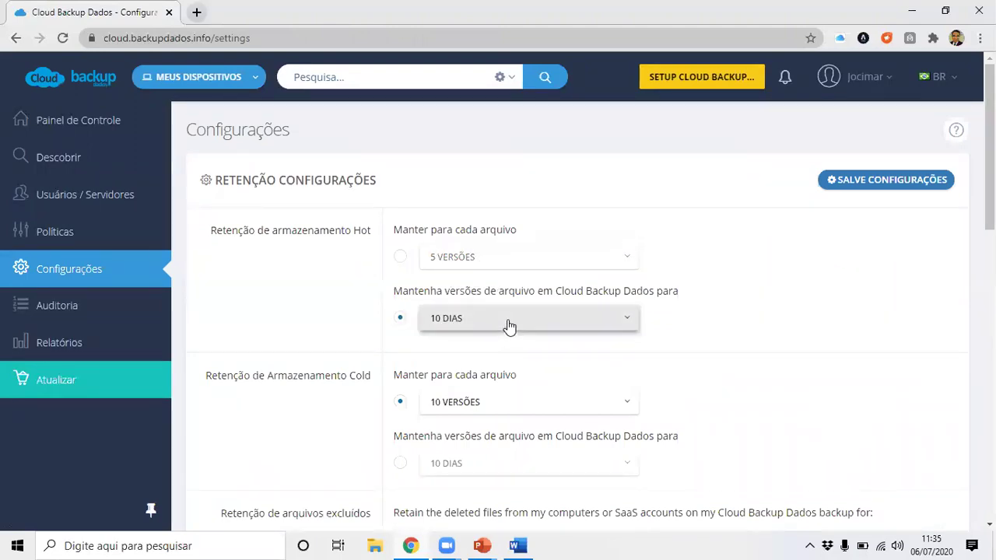
left_click(400, 257)
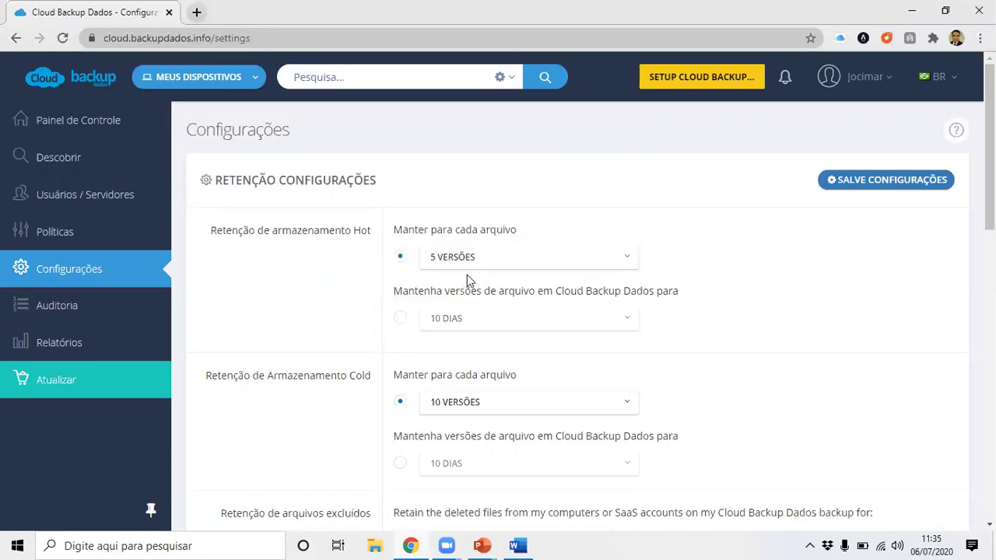
left_click(400, 318)
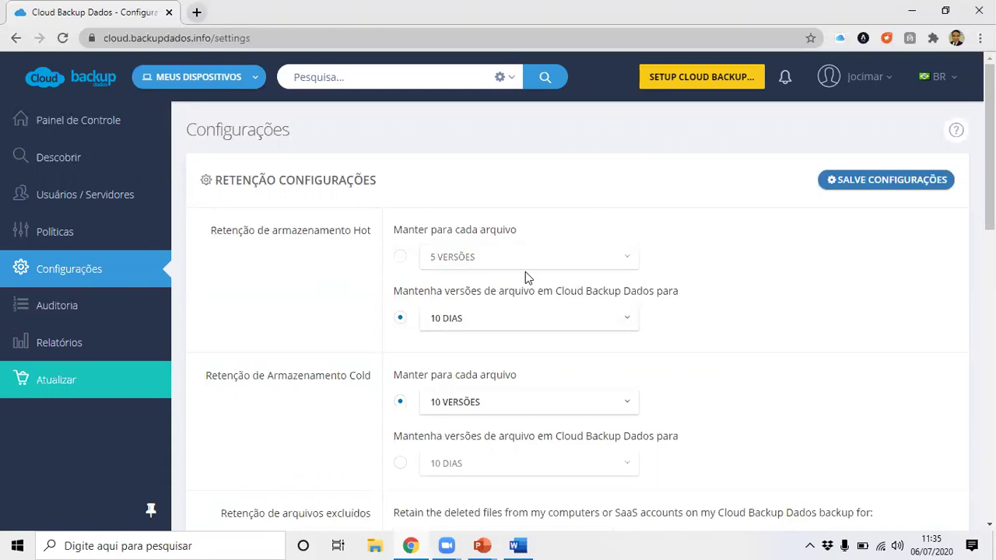
double_click(362, 230)
double_click(365, 377)
scroll(487, 350, "down", 2)
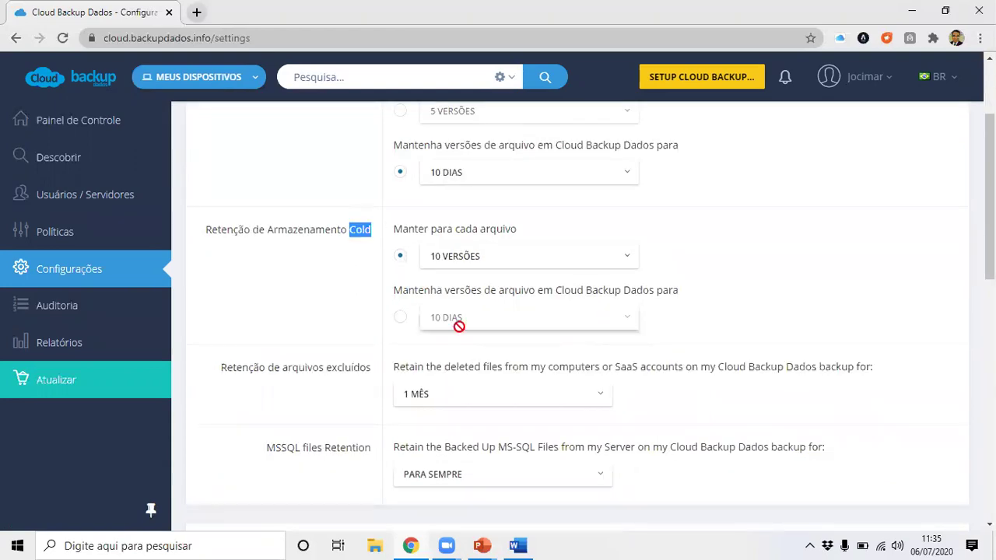
scroll(475, 340, "down", 1)
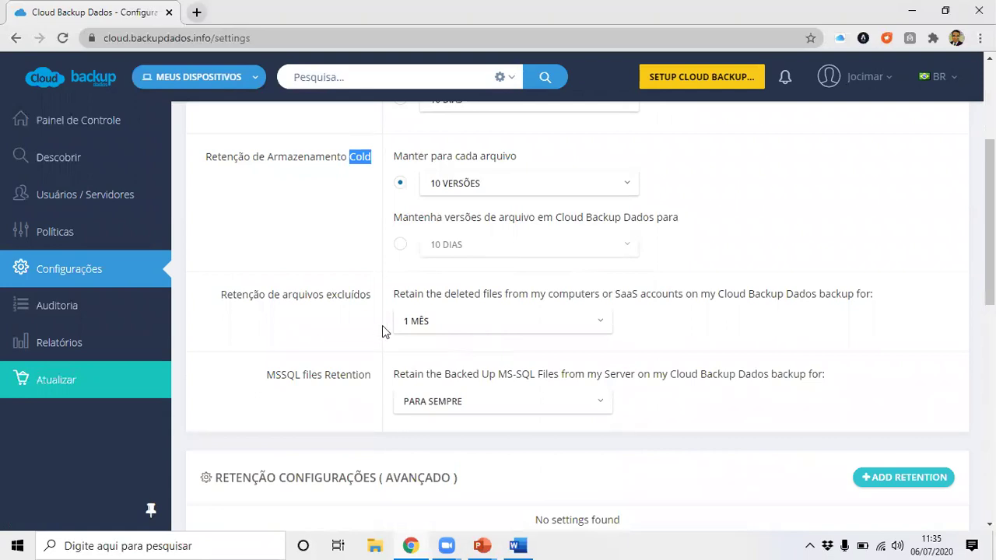
Set Retenção de arquivos excluídos to PARA SEMPRE so deleted files are kept forever.
left_click_drag(333, 300, 372, 303)
left_click(436, 327)
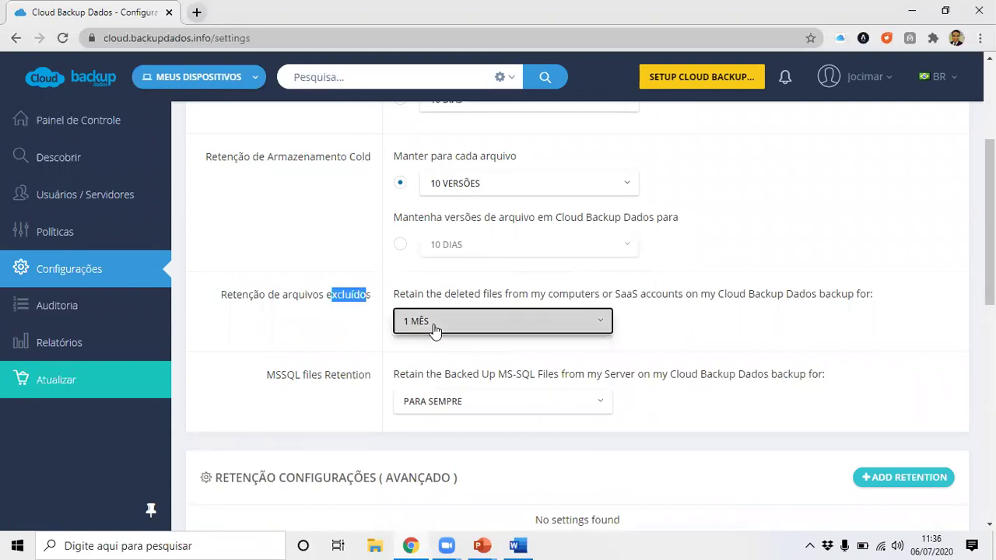
left_click(454, 295)
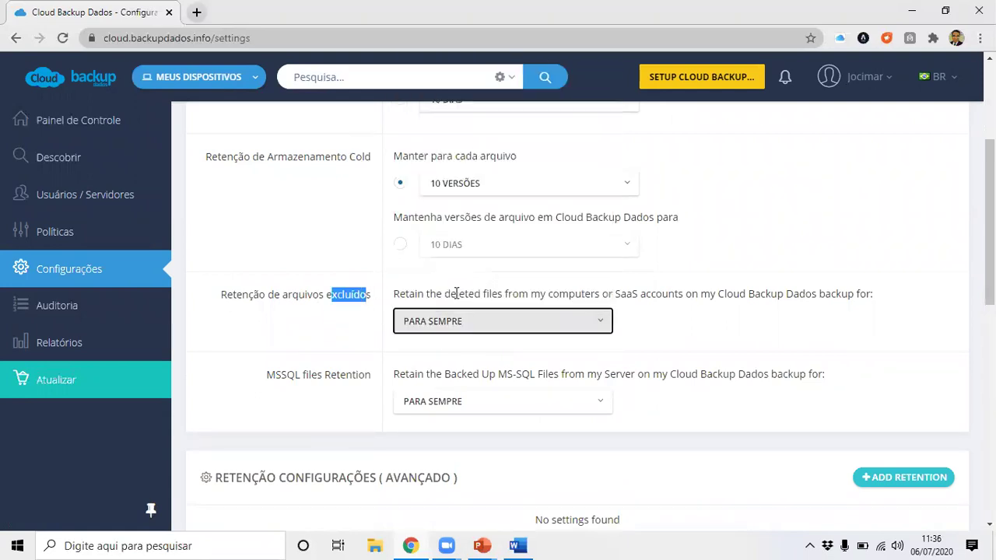
left_click(350, 260)
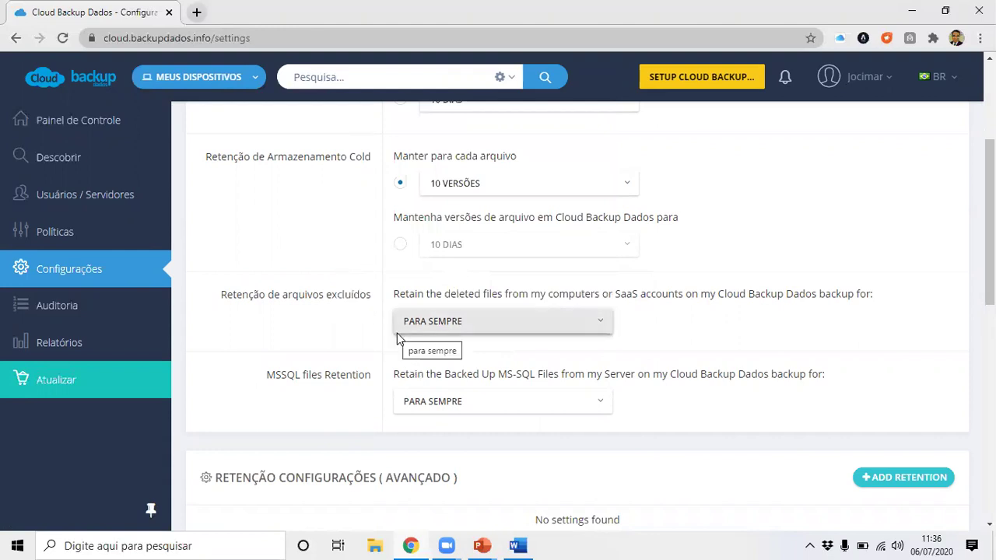
left_click_drag(323, 294, 366, 302)
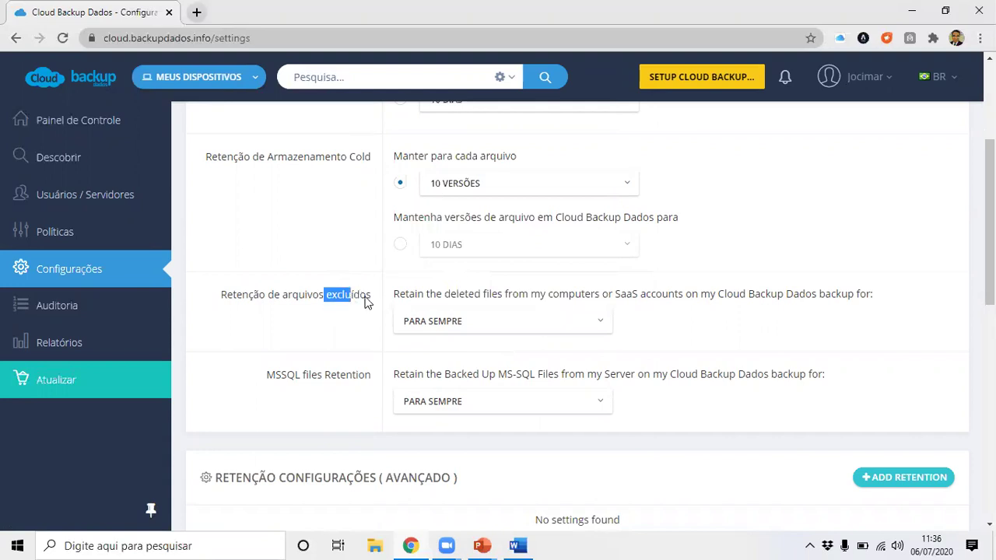
left_click(330, 302)
left_click_drag(233, 302, 420, 320)
left_click(422, 321)
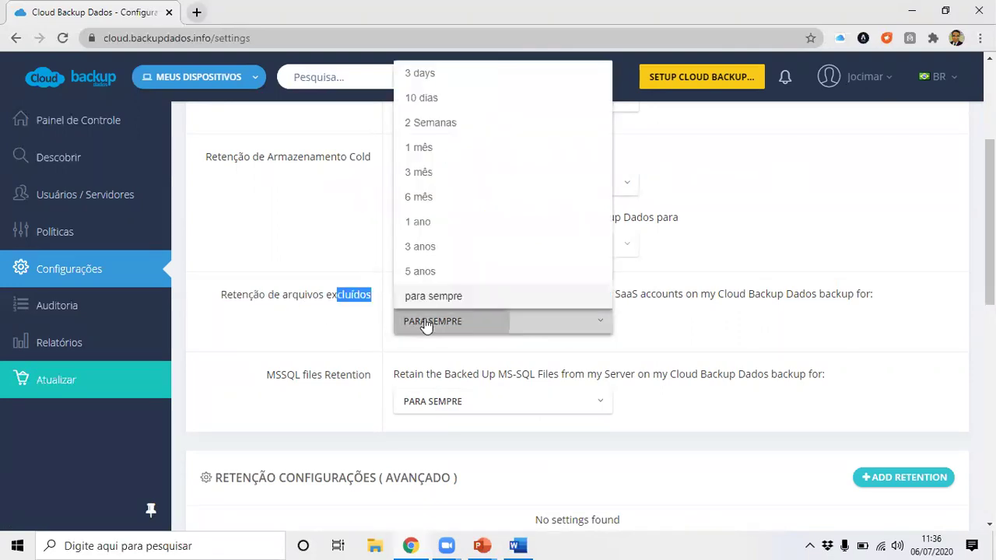
left_click(438, 300)
left_click_drag(309, 324, 314, 324)
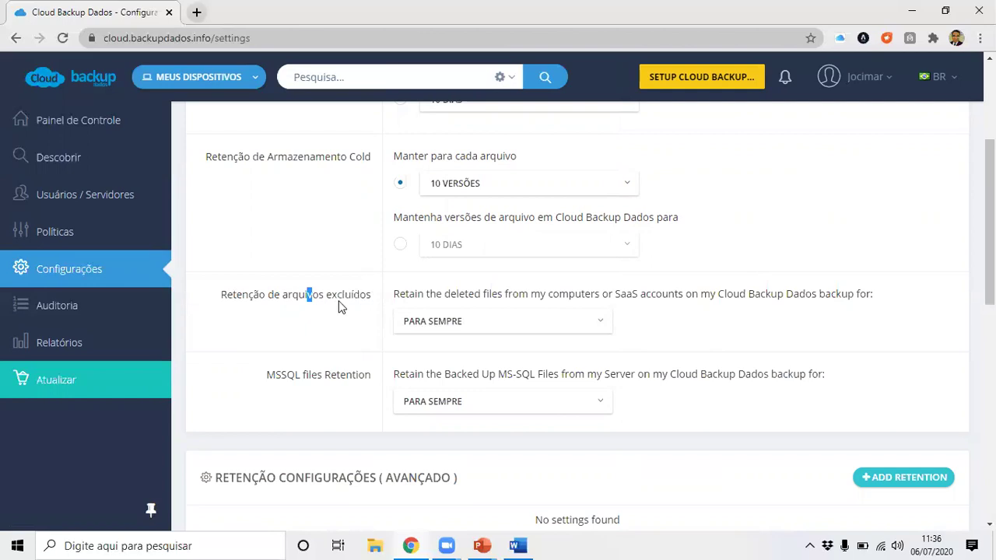
left_click(77, 238)
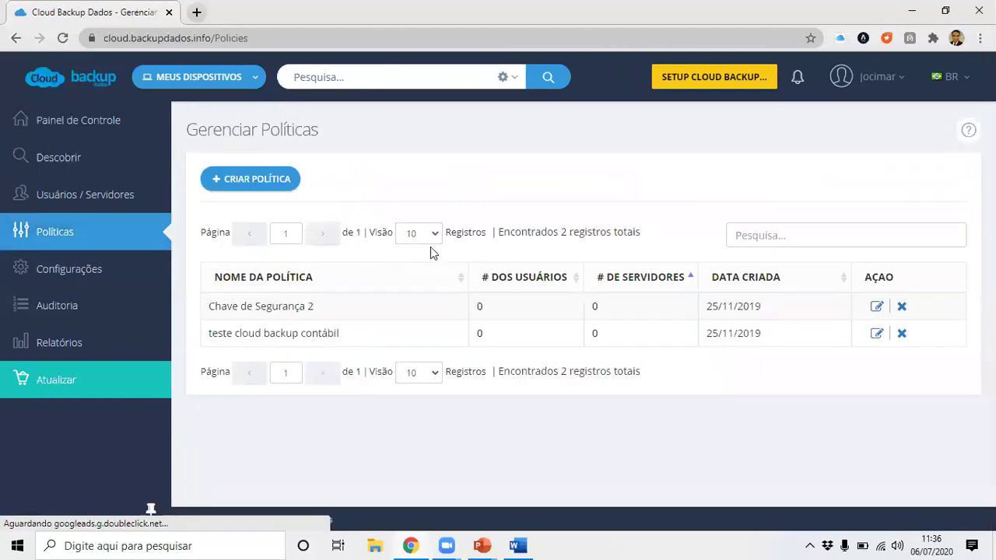
Start a new policy with CRIAR POLÍTICA and look over the empty Criar política form.
left_click(273, 187)
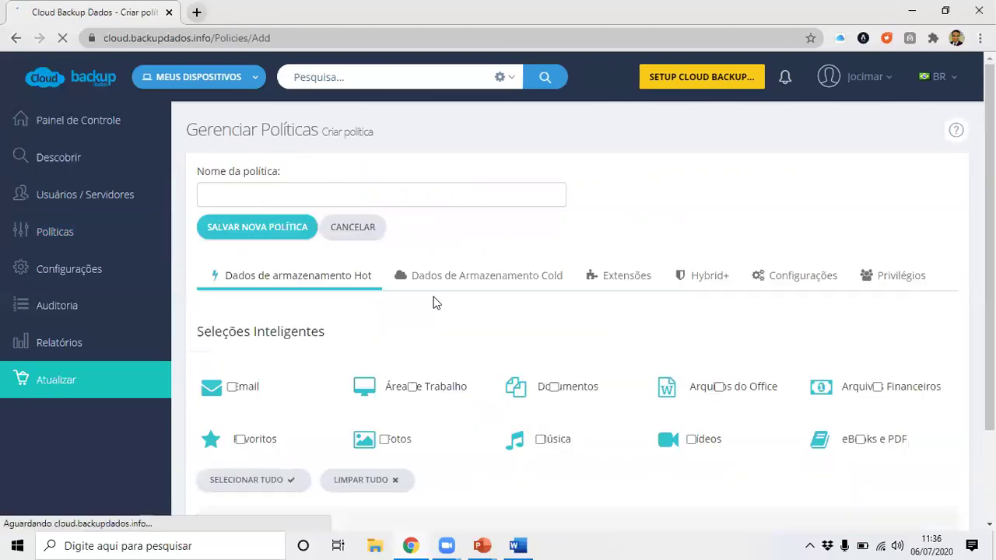
scroll(521, 358, "down", 1)
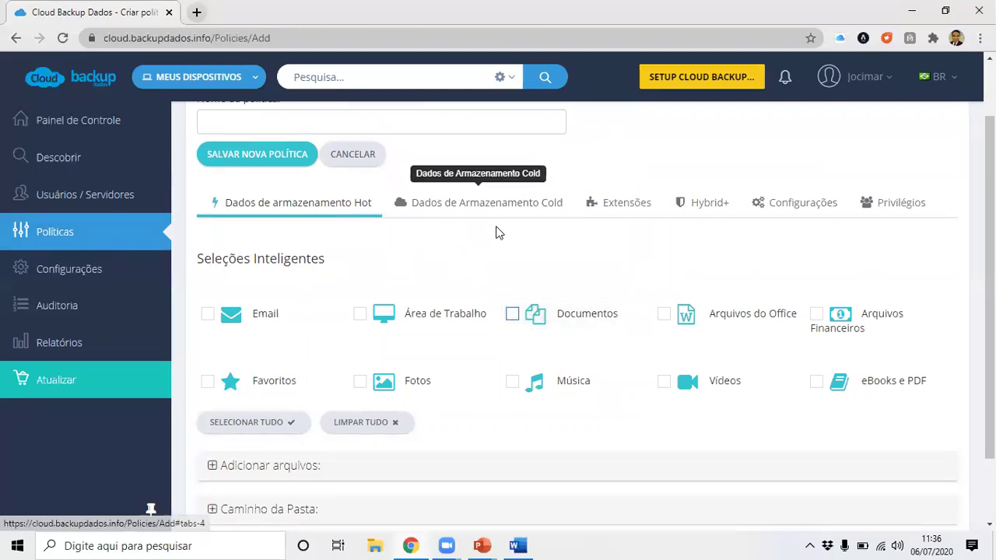
left_click(810, 545)
Check Área de Trabalho under the Hot storage Seleções Inteligentes after setting the desktop client aside.
left_click(854, 491)
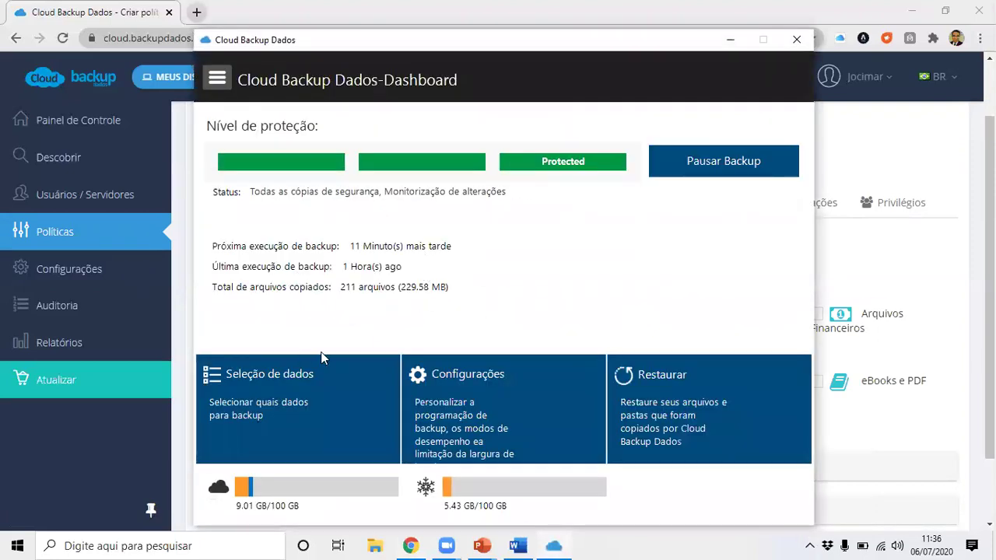
left_click(730, 40)
left_click(359, 315)
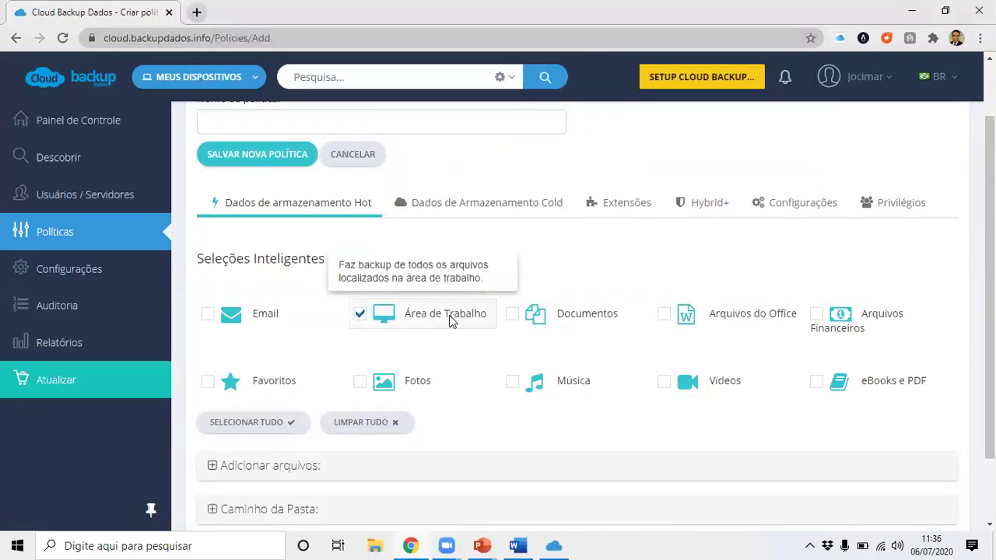
scroll(501, 319, "up", 1)
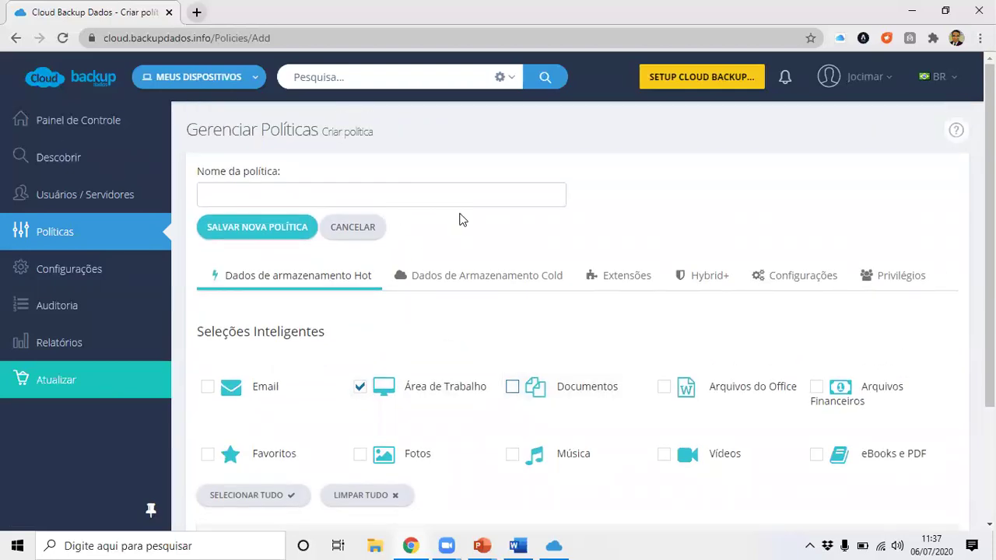
scroll(459, 220, "down", 1)
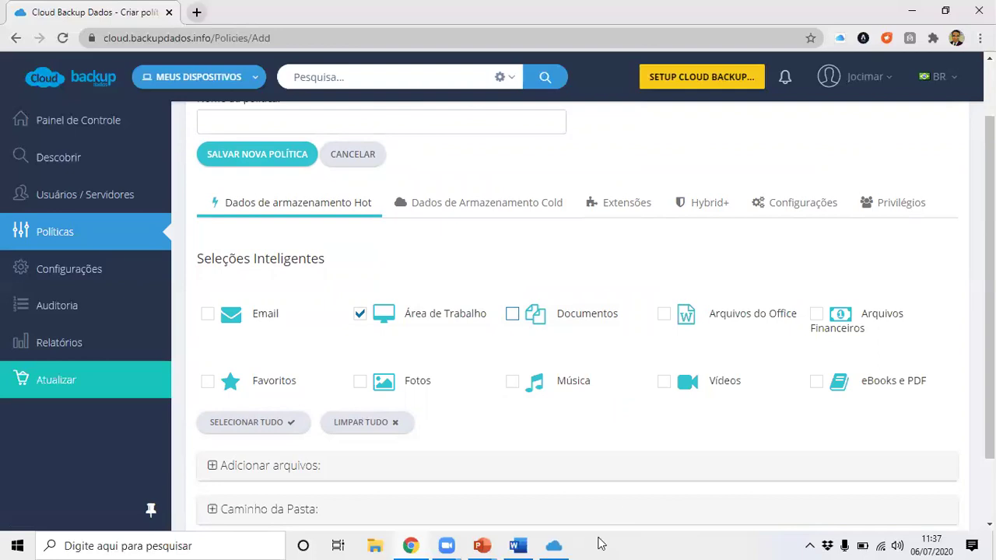
Glance at the desktop client dashboard again, then switch to the policy's Cold storage settings.
left_click(558, 545)
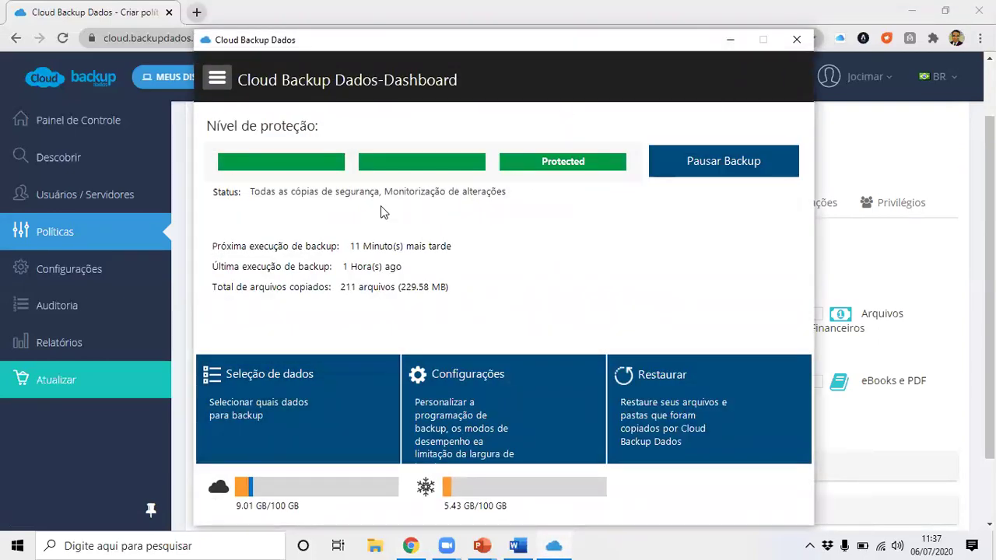
left_click(730, 41)
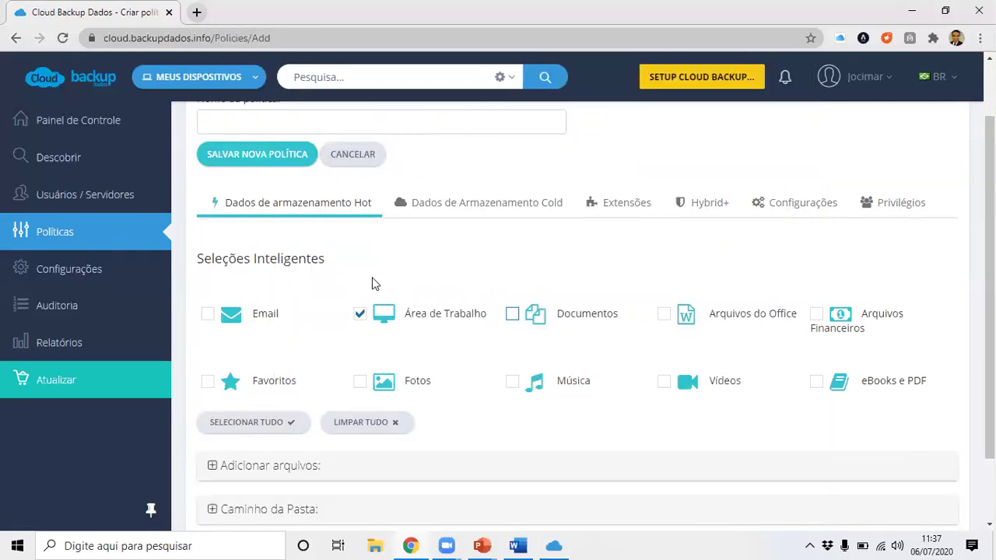
mouse_move(400, 310)
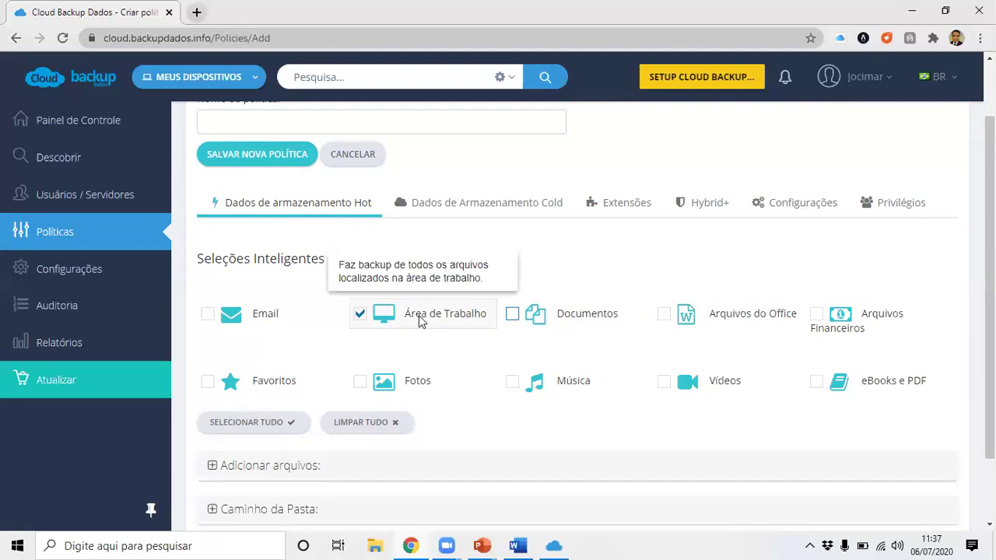
left_click(461, 205)
Review the policy's Extensões tab settings.
left_click(629, 203)
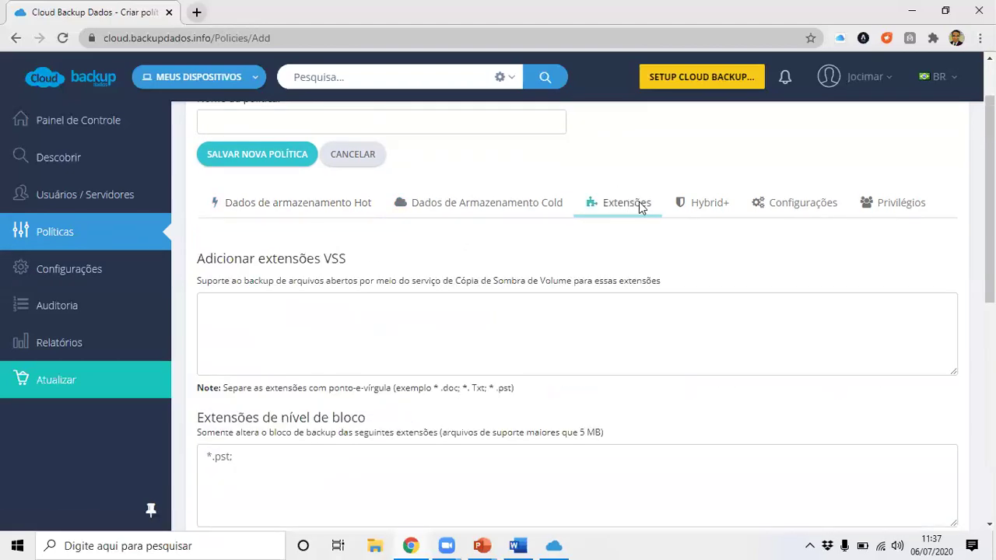
scroll(462, 300, "down", 3)
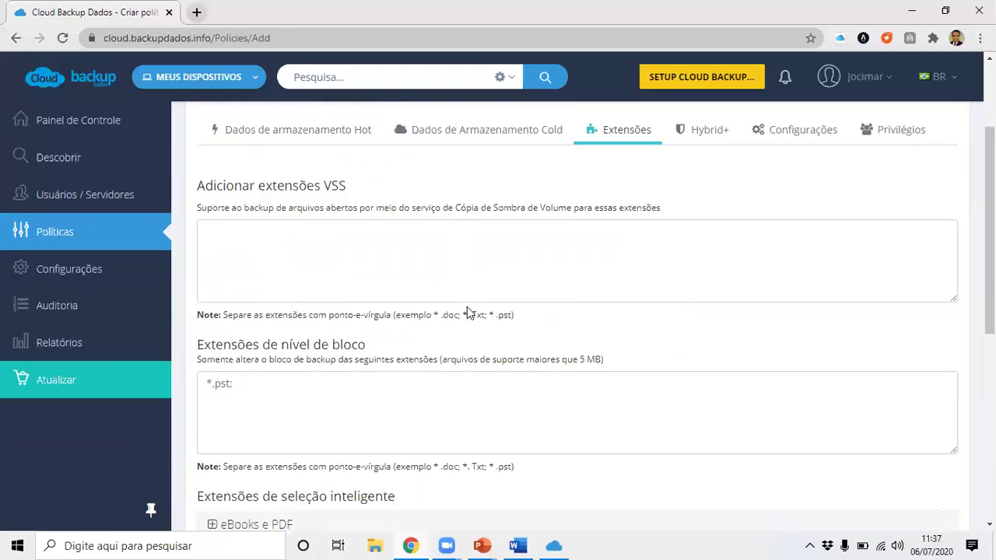
scroll(468, 306, "down", 3)
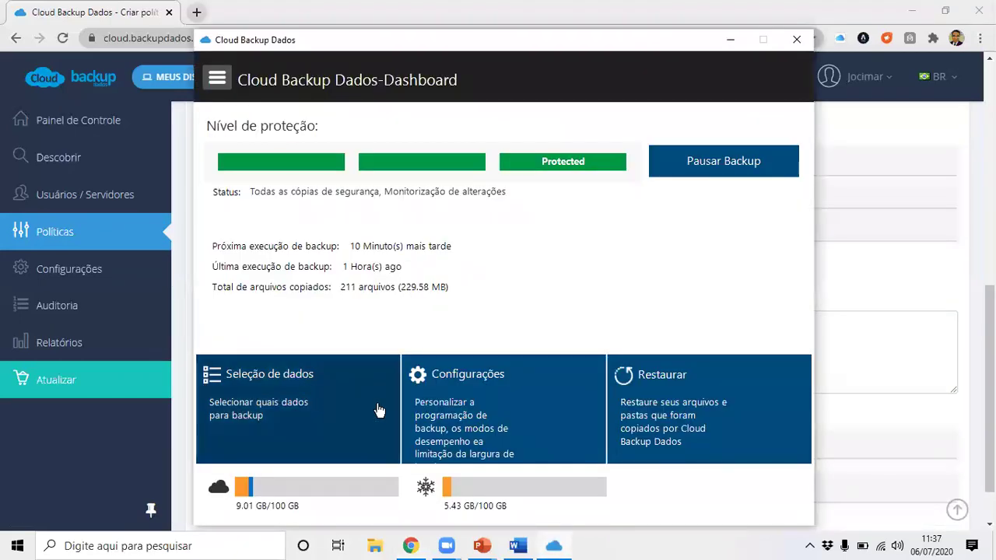
Look through the desktop client's file filter and automatic exclusion dialogs, then minimize the client.
left_click(349, 401)
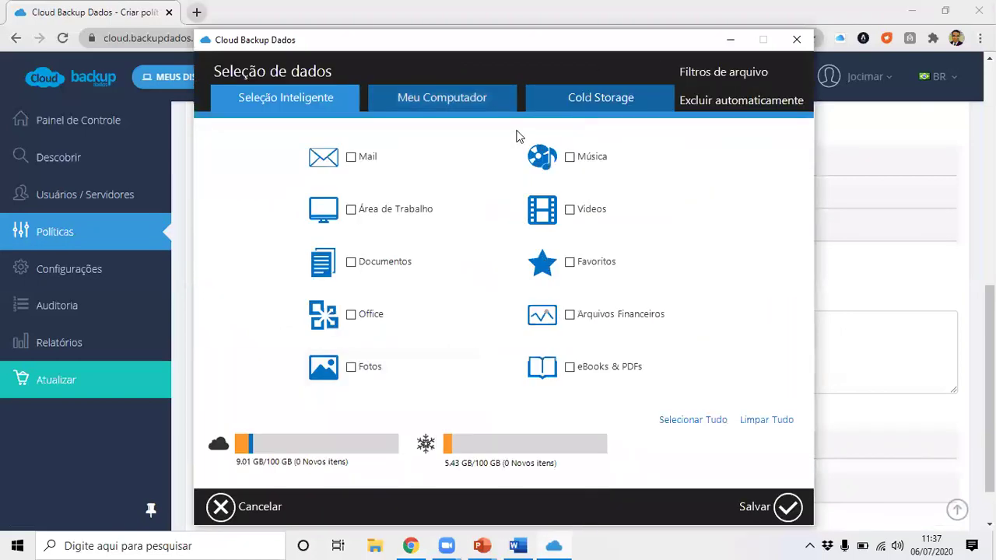
left_click(713, 78)
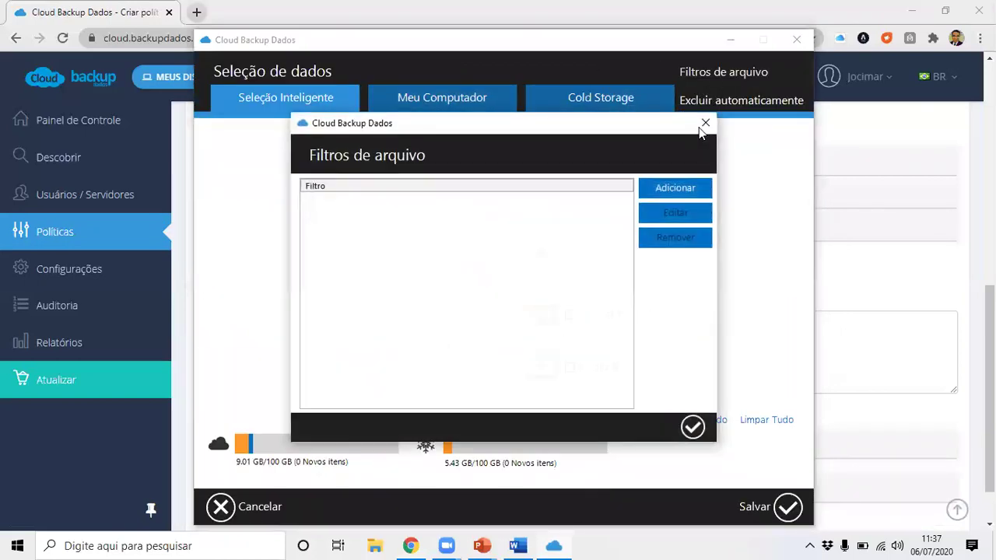
left_click(704, 123)
left_click(695, 102)
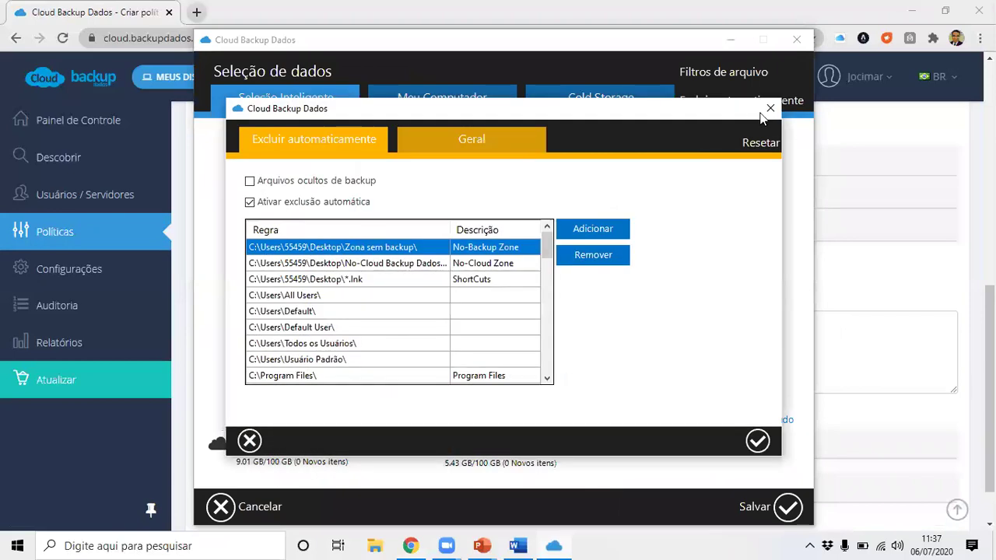
left_click(768, 110)
left_click(726, 45)
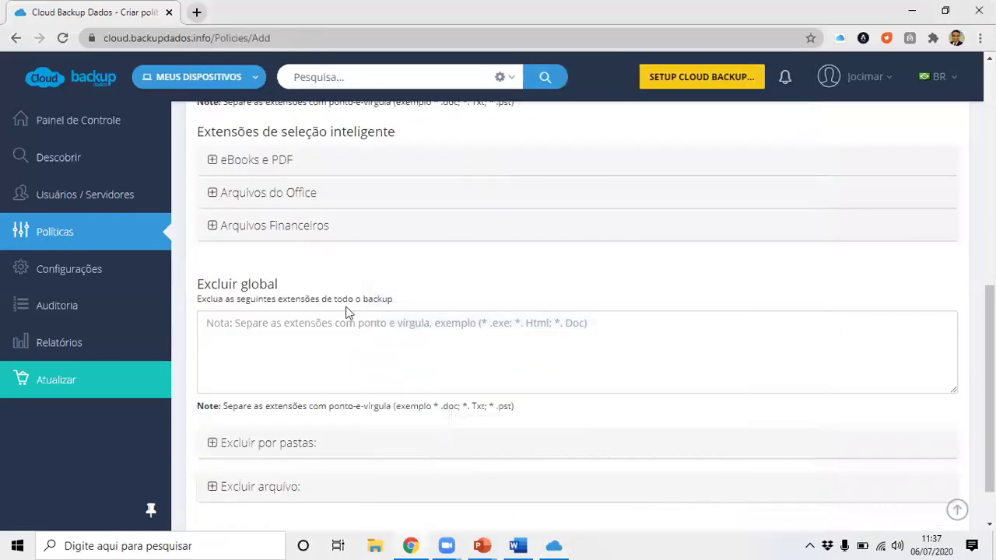
Select the *.pst block-level extension text, then move into the empty VSS extensions box.
scroll(345, 311, "up", 5)
left_click(319, 395)
key("ctrl+a")
left_click(237, 261)
scroll(317, 283, "up", 2)
Browse the Hot storage data selections, expanding and collapsing the add-individual-files section.
left_click(316, 283)
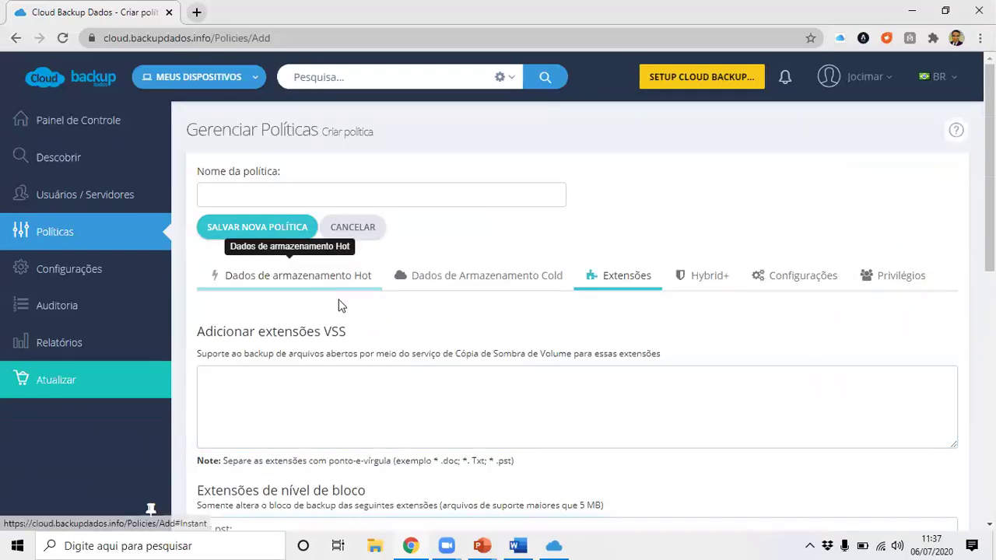
scroll(340, 306, "down", 1)
scroll(408, 334, "down", 1)
left_click(292, 385)
scroll(373, 398, "down", 2)
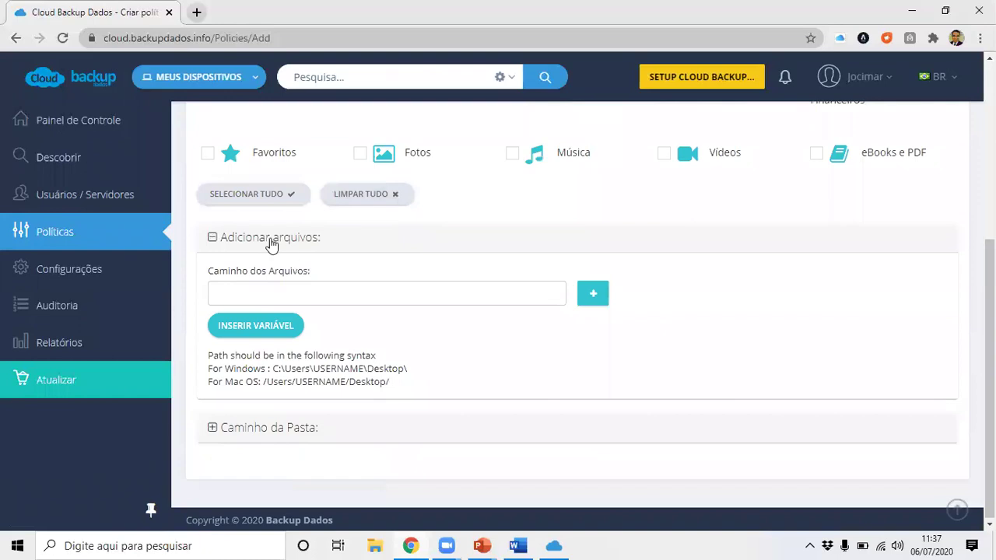
left_click(272, 238)
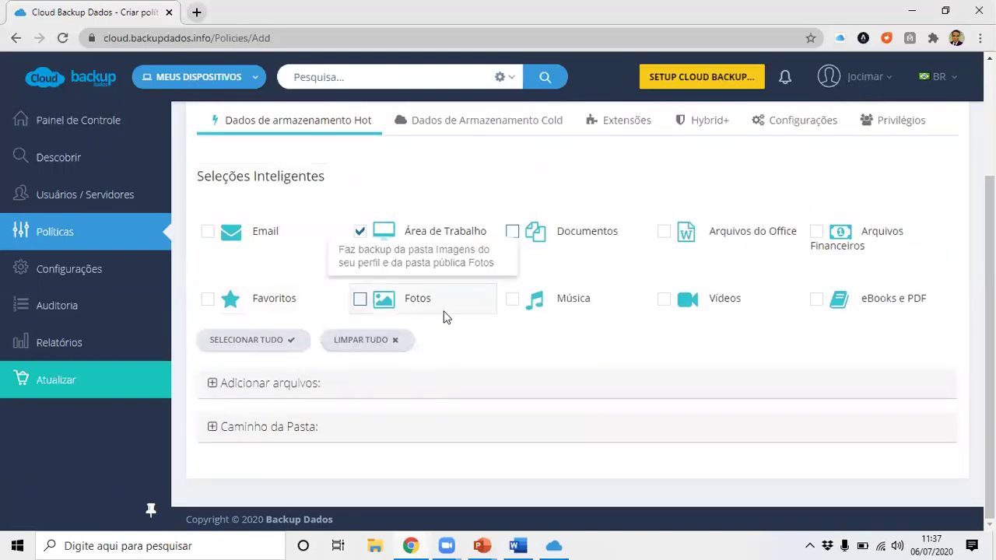
scroll(537, 309, "up", 2)
Revisit the Extensões settings and bring up the Hybrid+ tab.
left_click(640, 267)
scroll(494, 345, "down", 1)
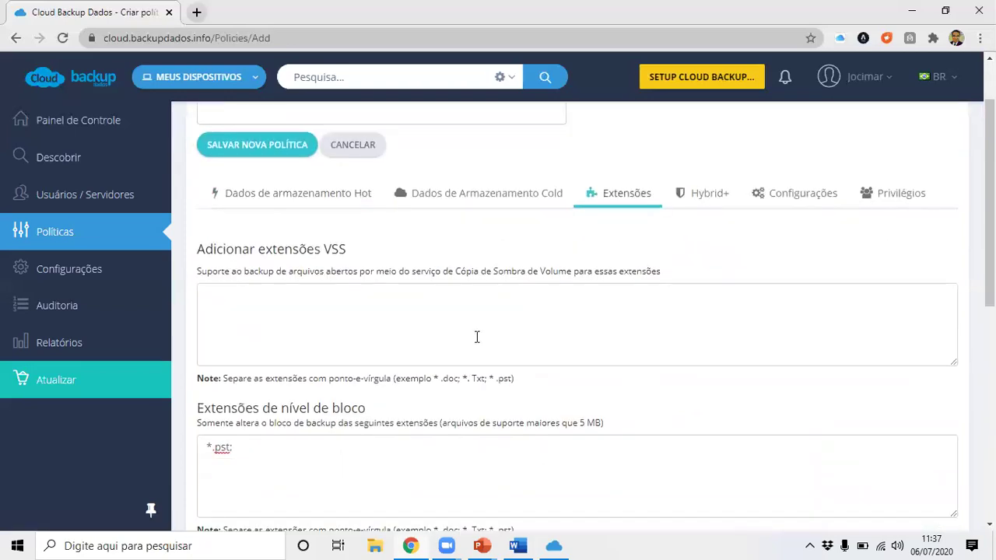
scroll(598, 322, "up", 1)
left_click(703, 268)
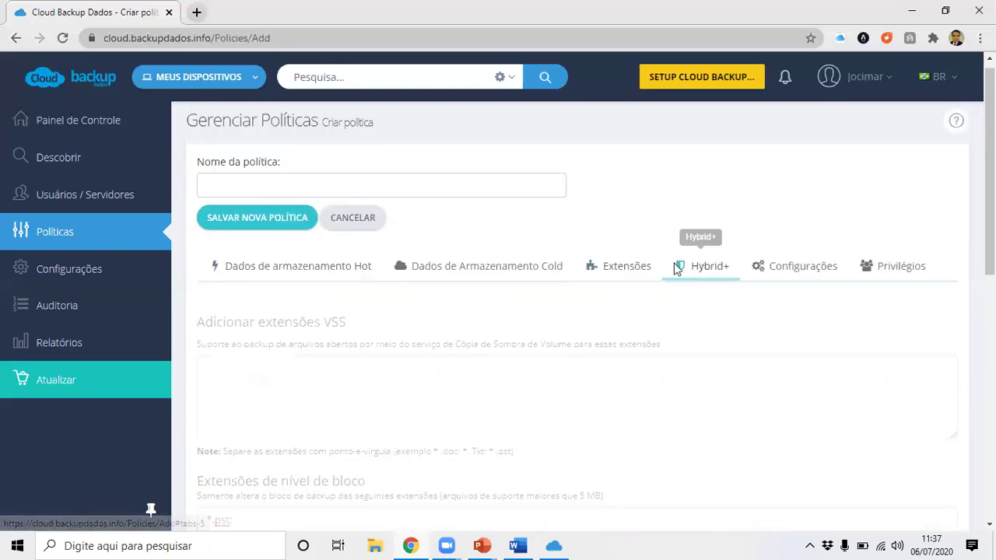
Toggle Habilitar Hybrid+ on and back off, then scroll through the Configurações tab.
scroll(362, 389, "down", 2)
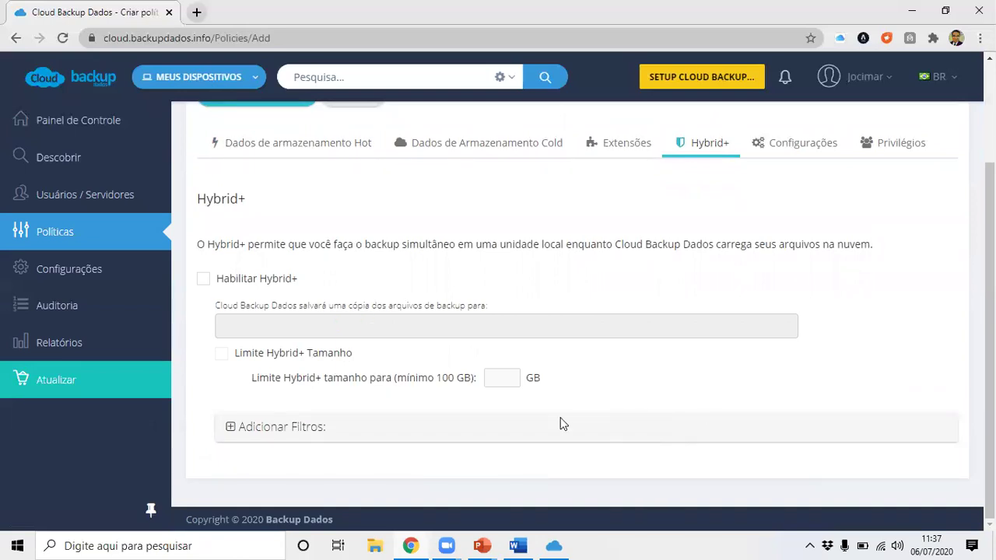
left_click(271, 279)
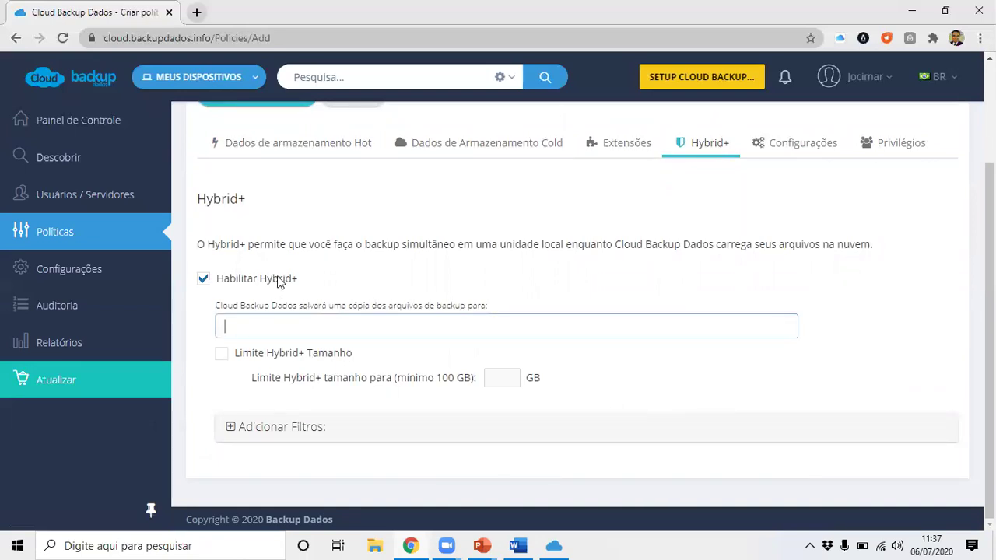
left_click_drag(277, 280, 285, 280)
left_click(805, 148)
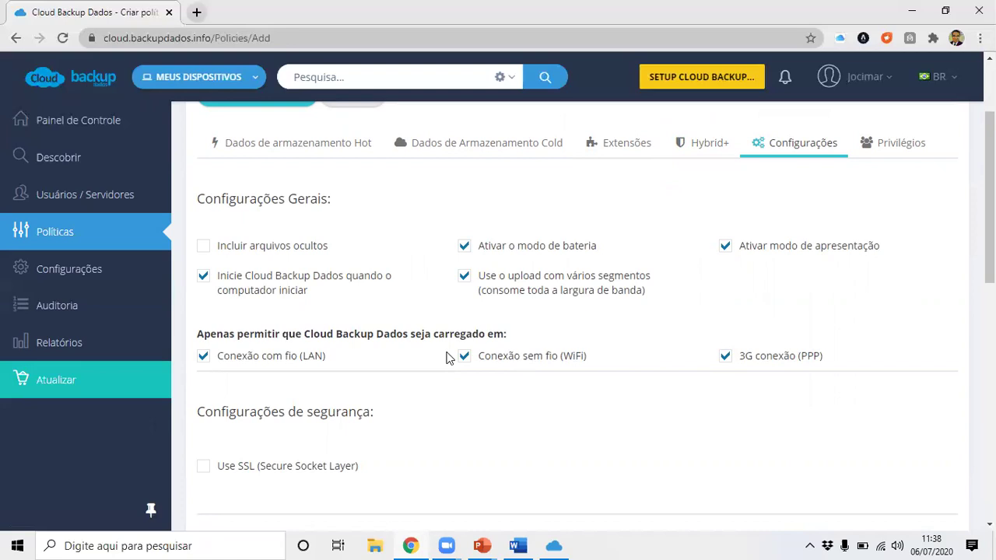
scroll(429, 354, "down", 1)
scroll(429, 373, "down", 1)
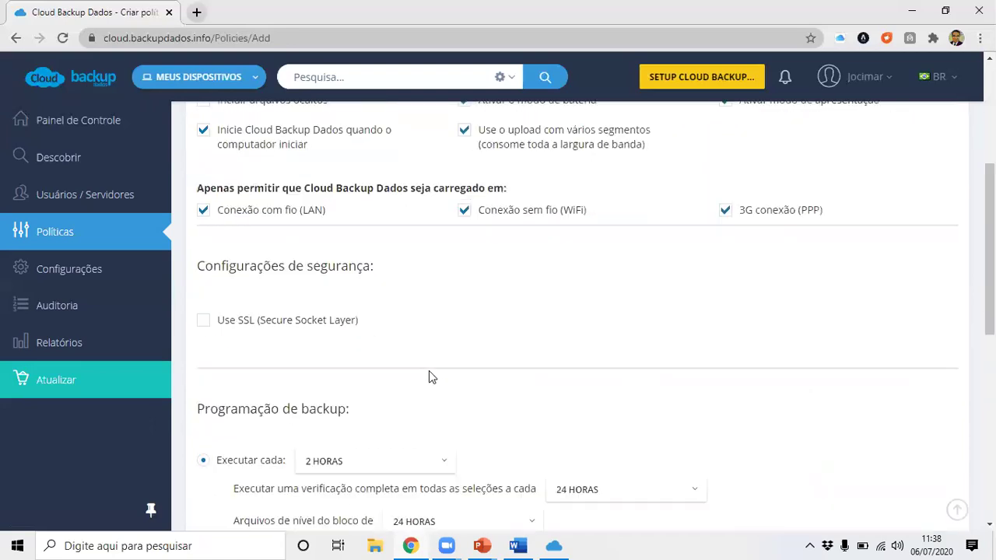
scroll(428, 373, "down", 1)
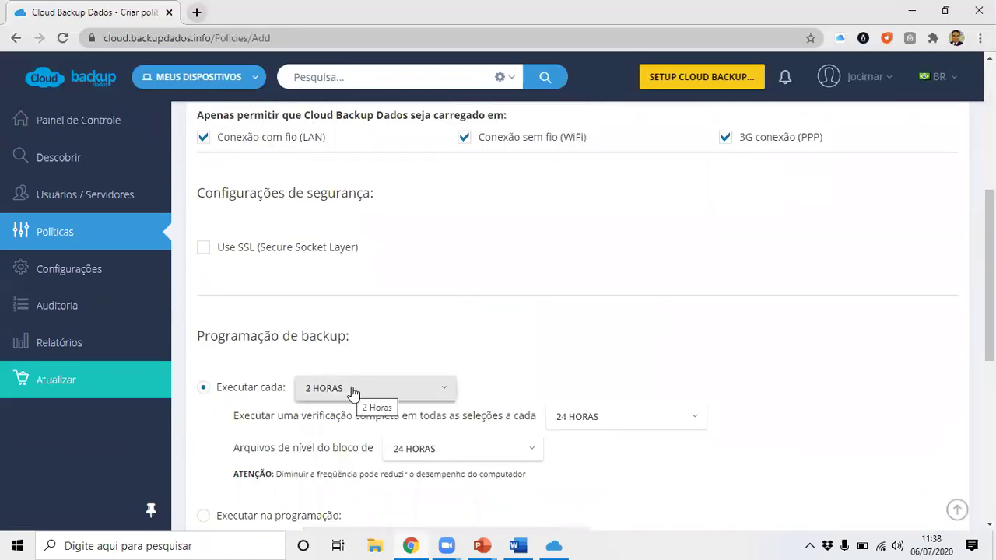
scroll(429, 373, "down", 1)
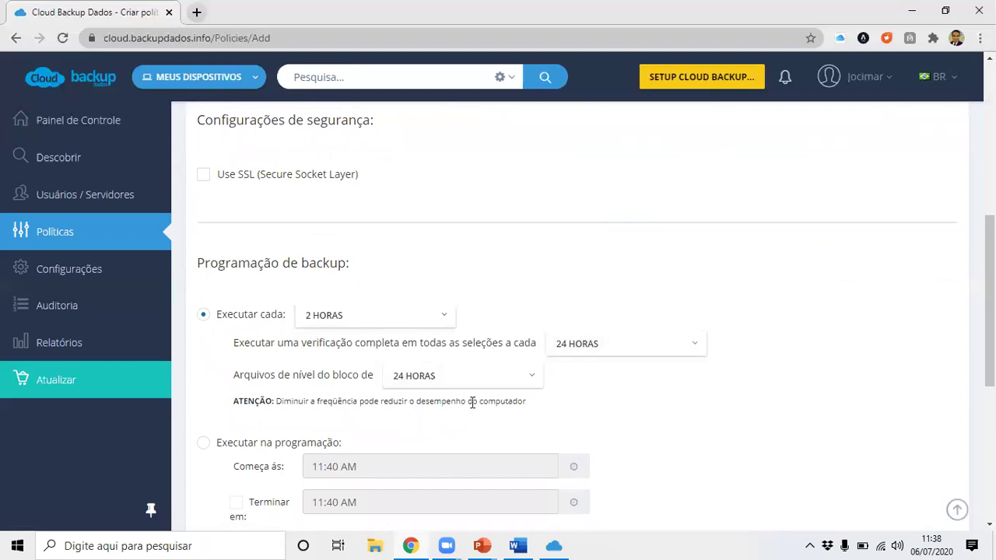
scroll(479, 409, "up", 5)
Enter USUARIO PARA USUARIOS X in the Nome da política field.
left_click(411, 191)
key("Caps_Lock")
type("USUS")
key("BackSpace")
type("ARIO PARA USU")
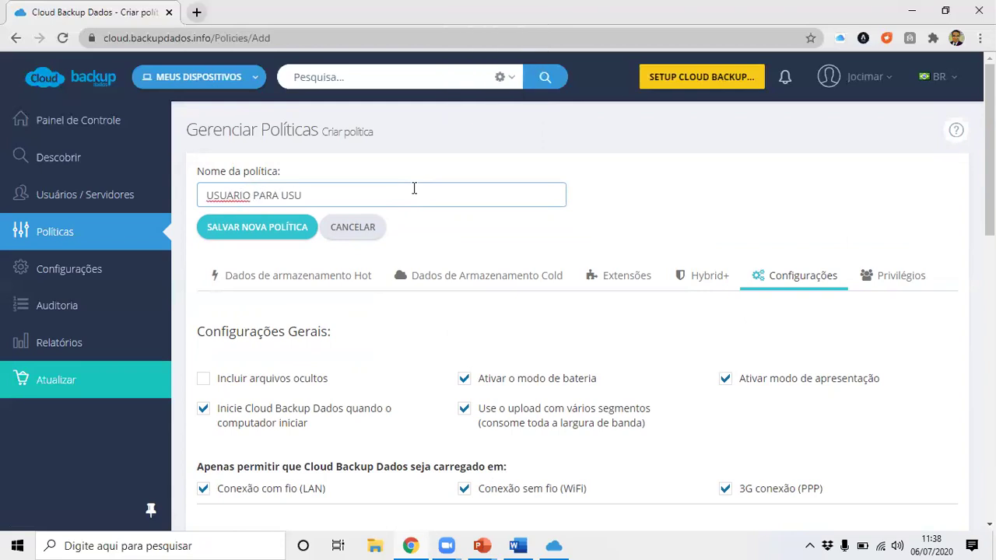
type("ARIOS X")
On Privilégios, turn off deleting data, sharing, changing password and editing the username.
left_click(905, 277)
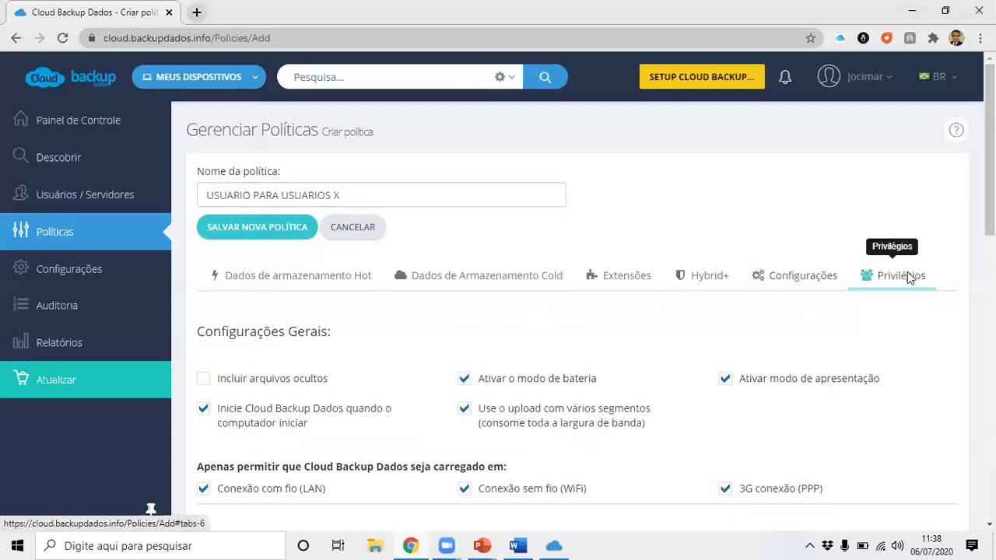
scroll(777, 303, "down", 2)
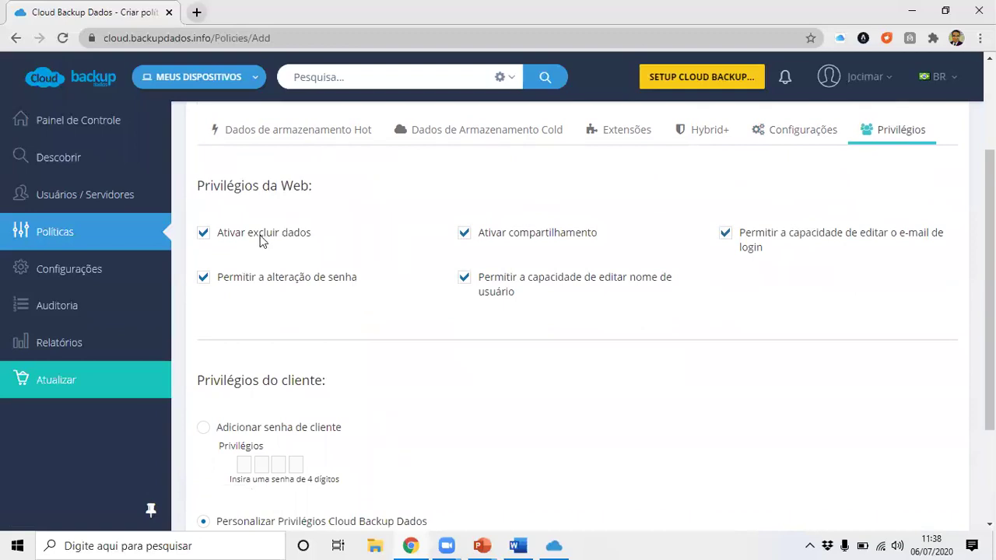
left_click(270, 234)
left_click(549, 236)
left_click_drag(320, 280, 315, 280)
left_click(537, 288)
scroll(804, 276, "down", 2)
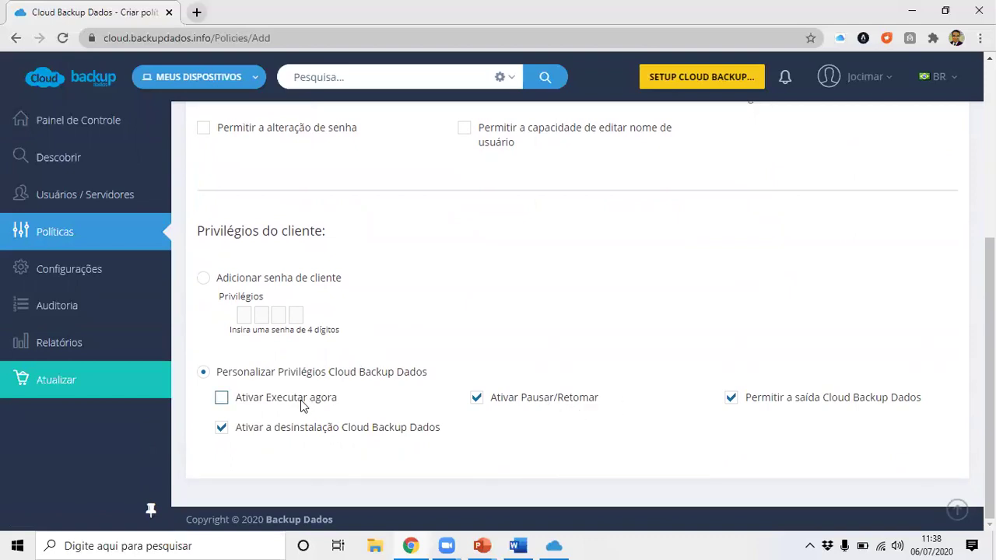
Block clients from pausing/resuming backups, exiting and uninstalling Cloud Backup Dados.
left_click(510, 400)
left_click(832, 406)
left_click(379, 427)
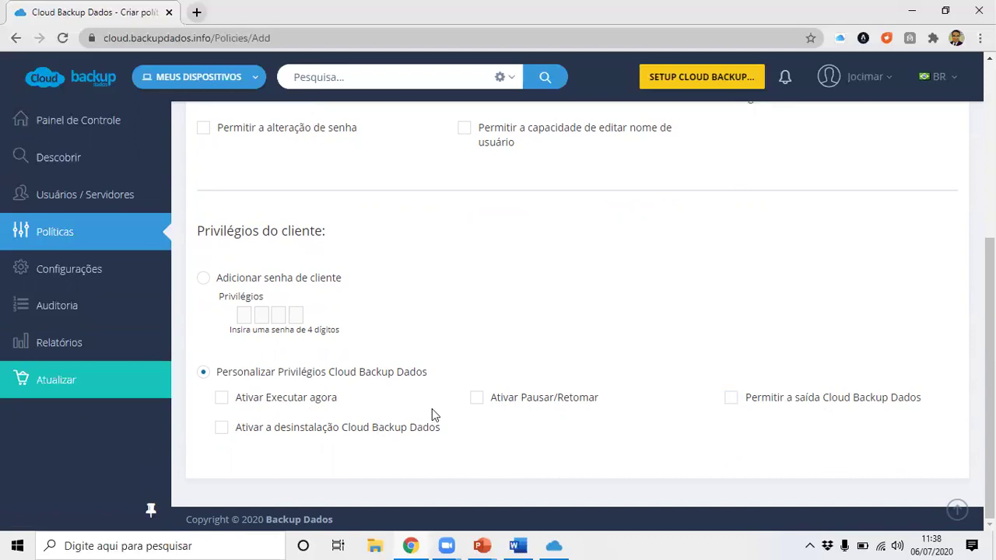
left_click(809, 545)
right_click(853, 490)
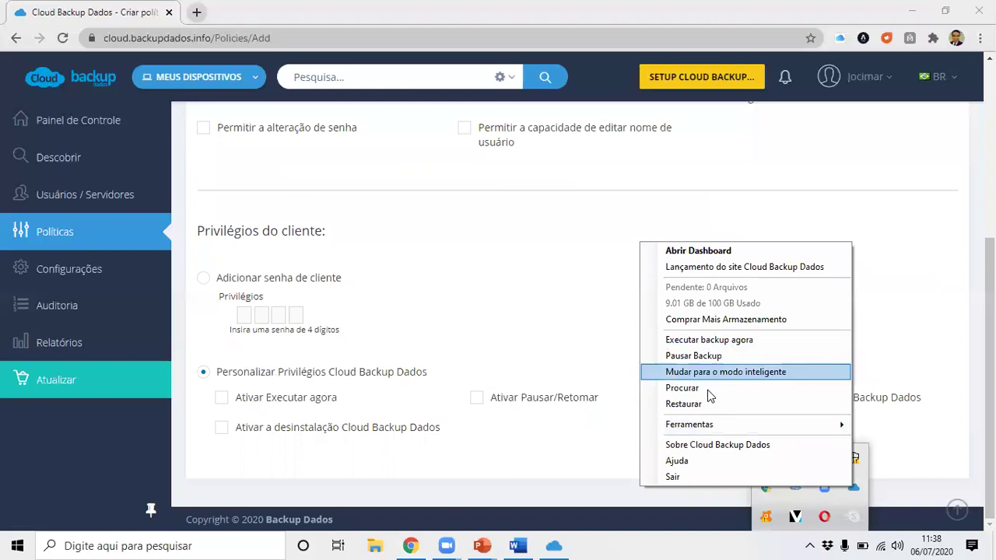
left_click(426, 317)
Require a four-digit client password instead and save the new policy.
left_click(227, 280)
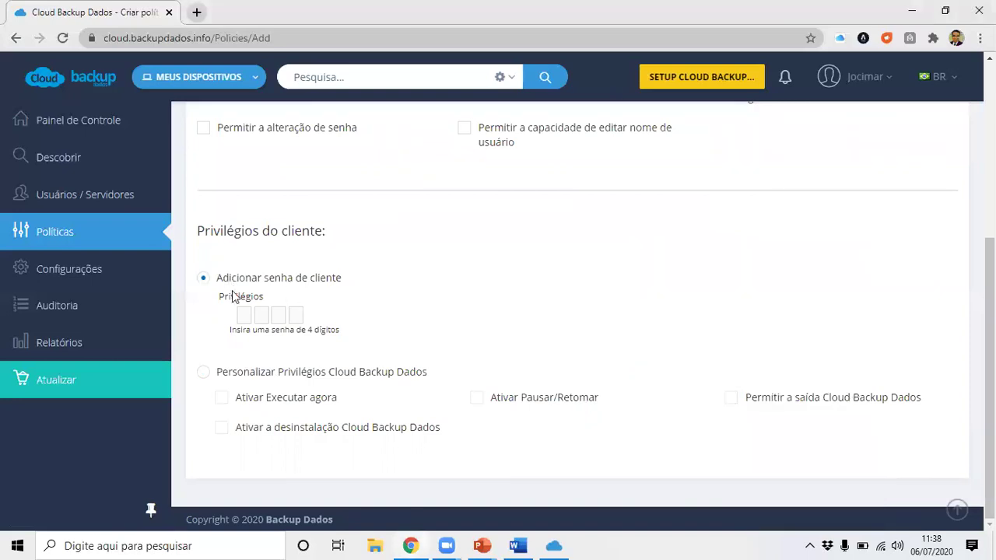
left_click(240, 314)
type("1234")
scroll(479, 312, "up", 3)
scroll(490, 326, "up", 1)
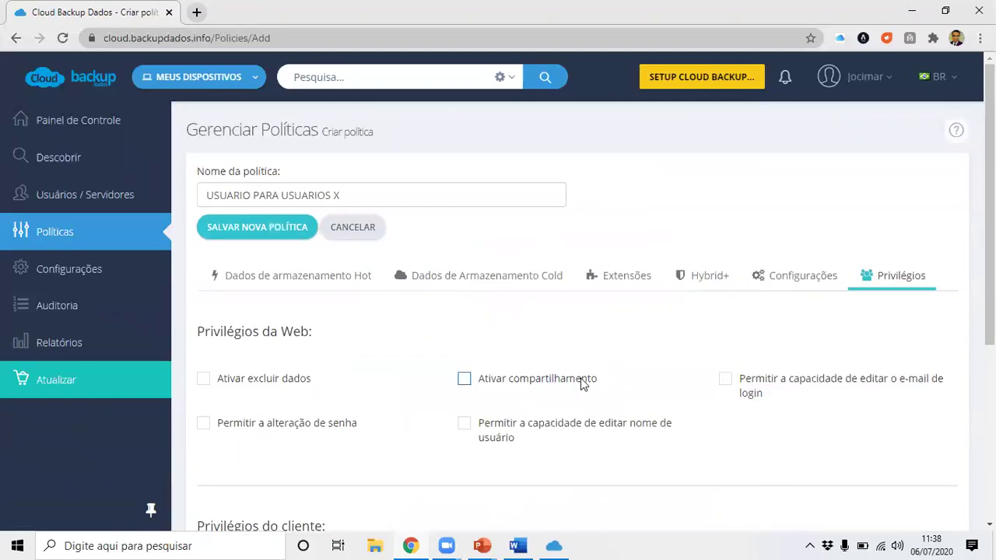
left_click(283, 234)
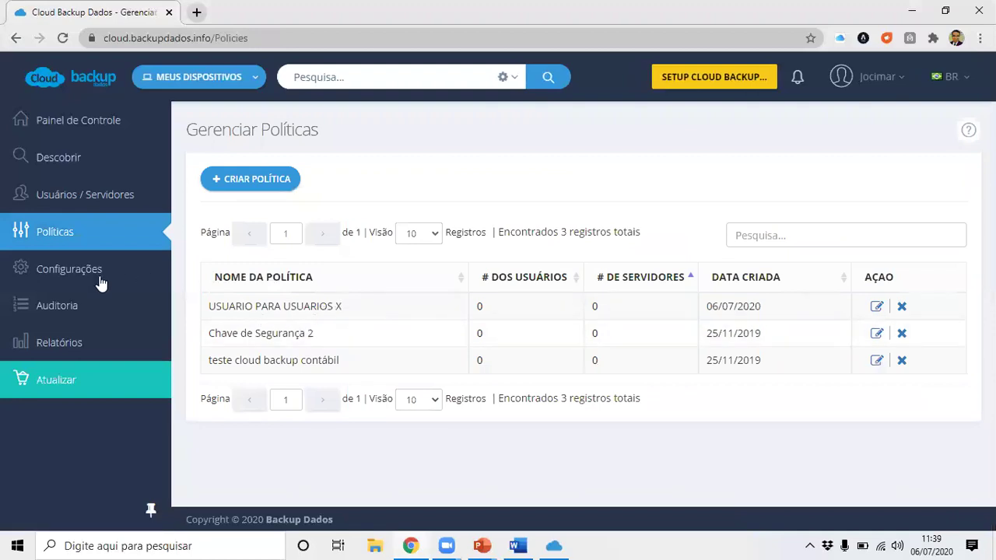
From Usuários / Servidores, open the admin user's page showing policy Usuário definido and three computers.
left_click(83, 195)
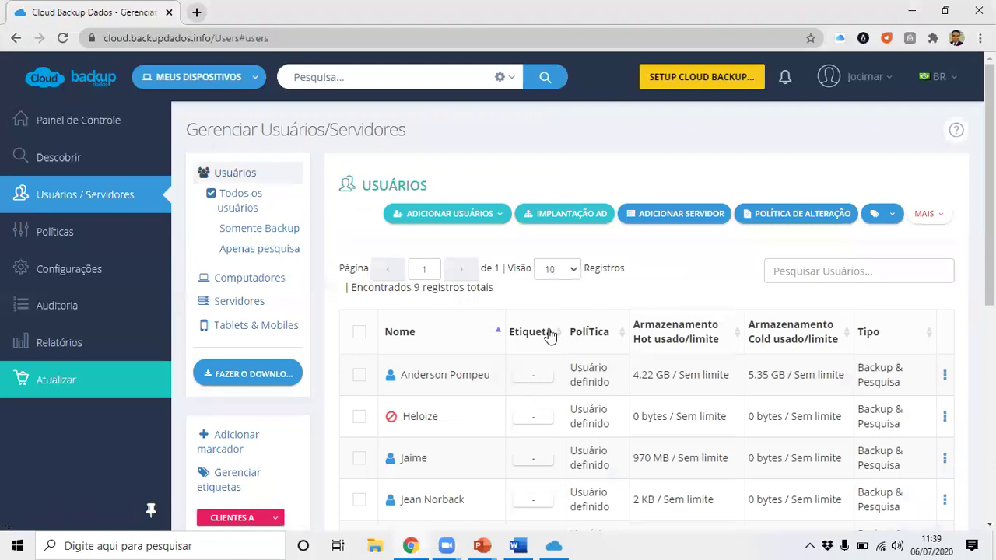
scroll(549, 334, "down", 3)
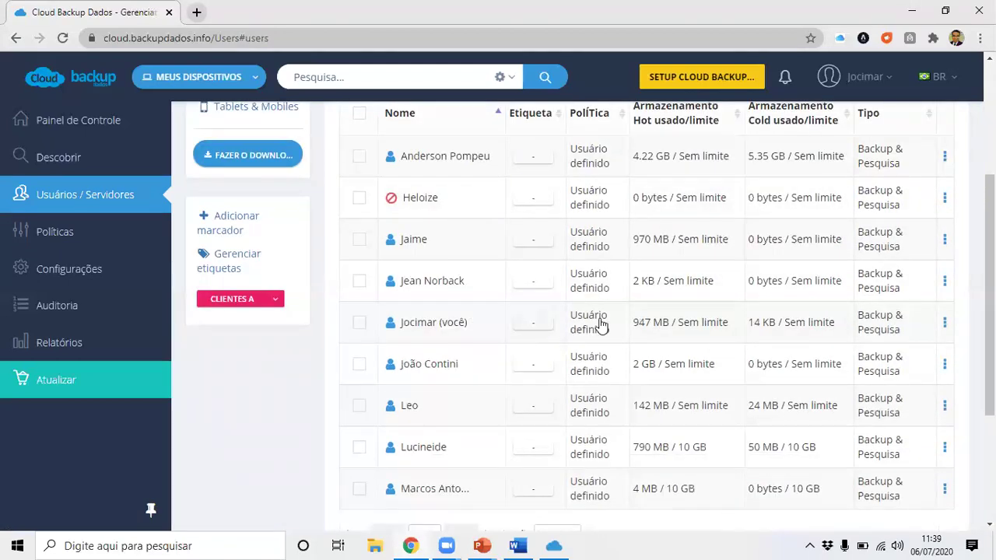
left_click(536, 326)
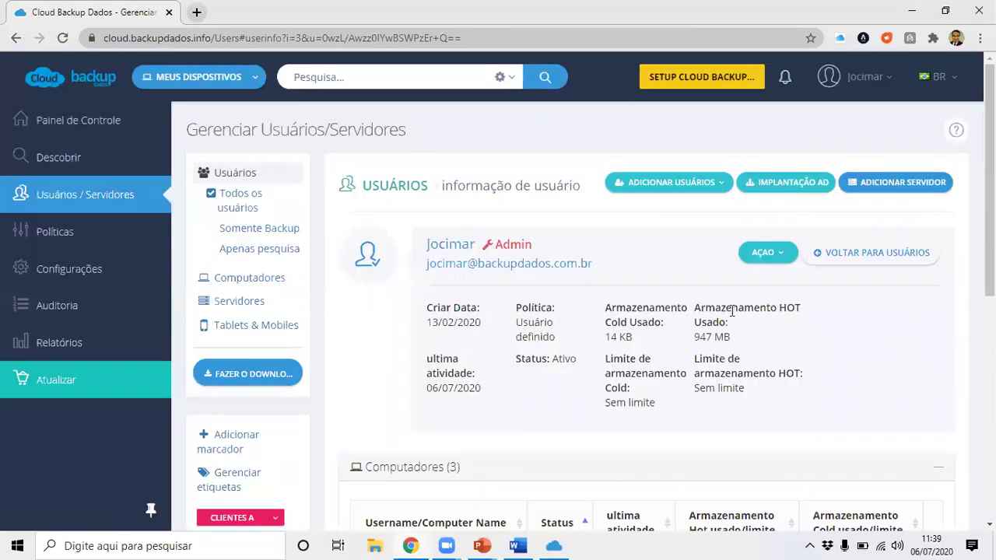
scroll(689, 316, "down", 3)
scroll(703, 329, "up", 1)
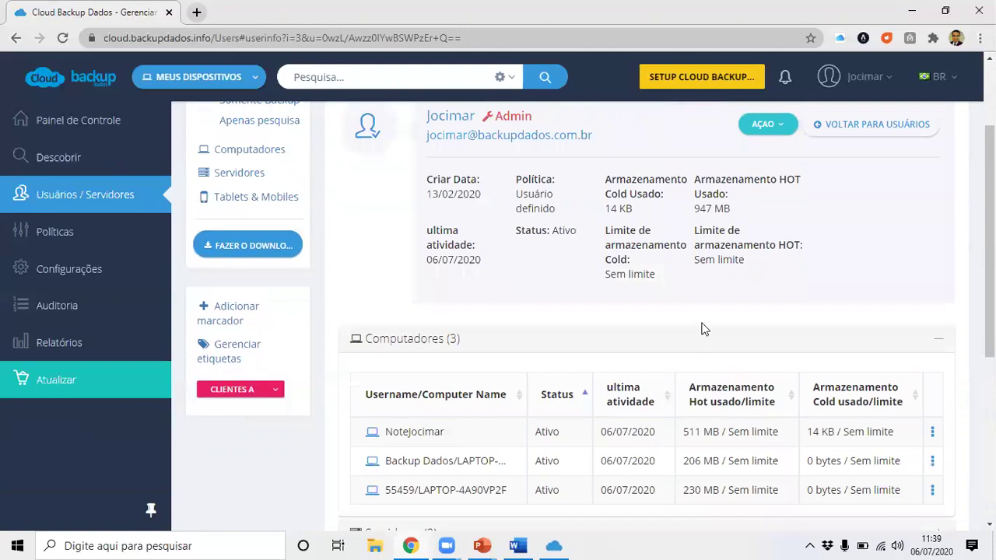
scroll(702, 329, "up", 1)
scroll(457, 307, "up", 1)
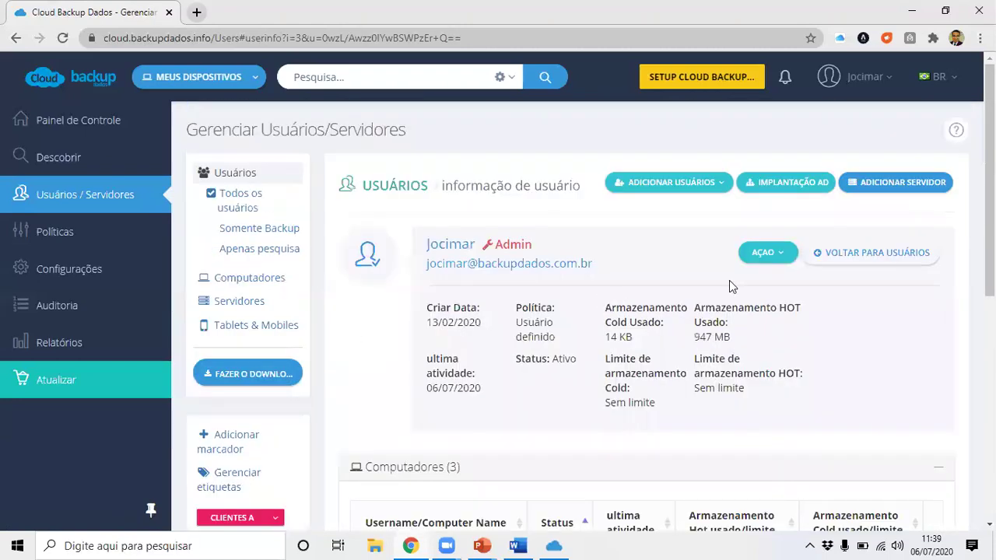
Change the admin user's policy to USUARIO PARA USUARIOS X via AÇÃO > Gerenciar Políticas.
left_click(766, 253)
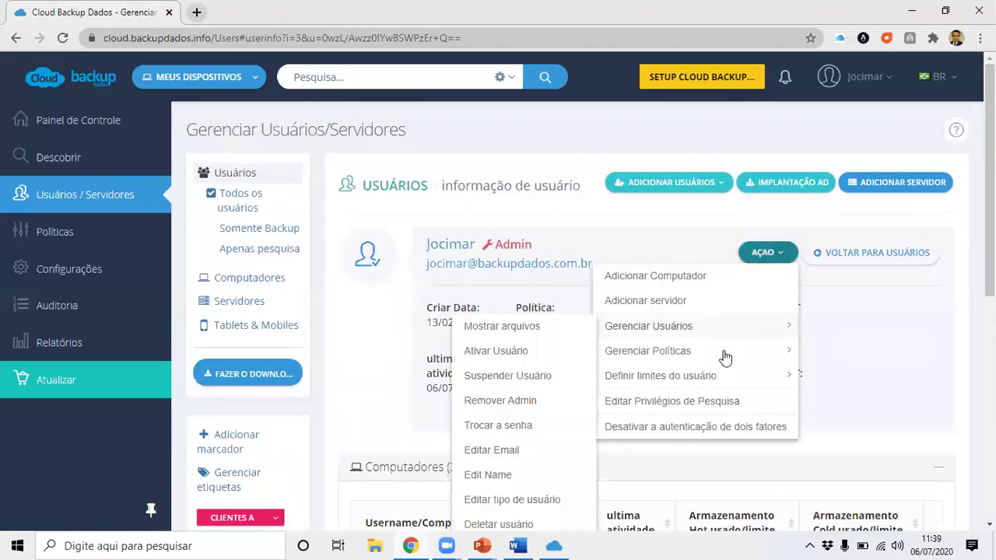
mouse_move(708, 356)
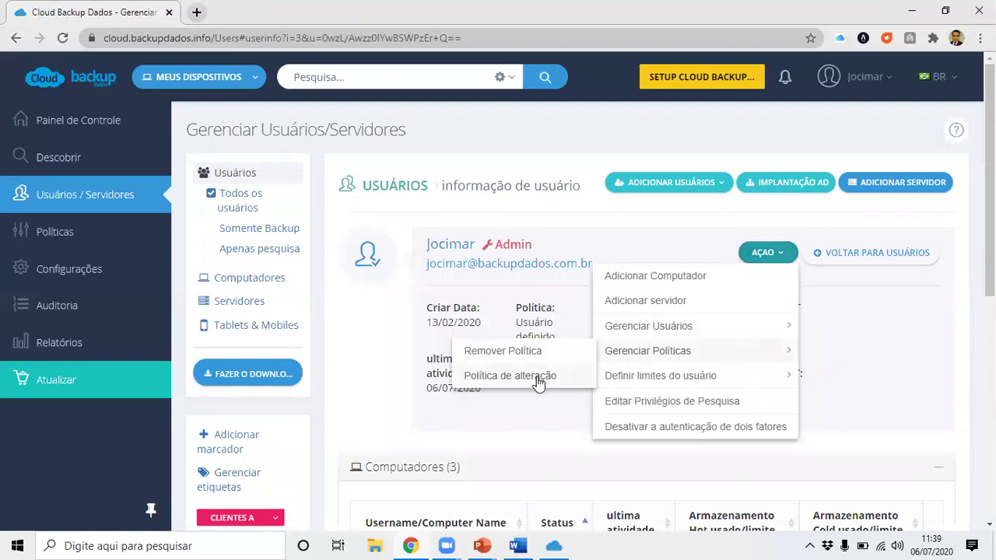
left_click(539, 378)
left_click(391, 294)
left_click(403, 264)
left_click(576, 371)
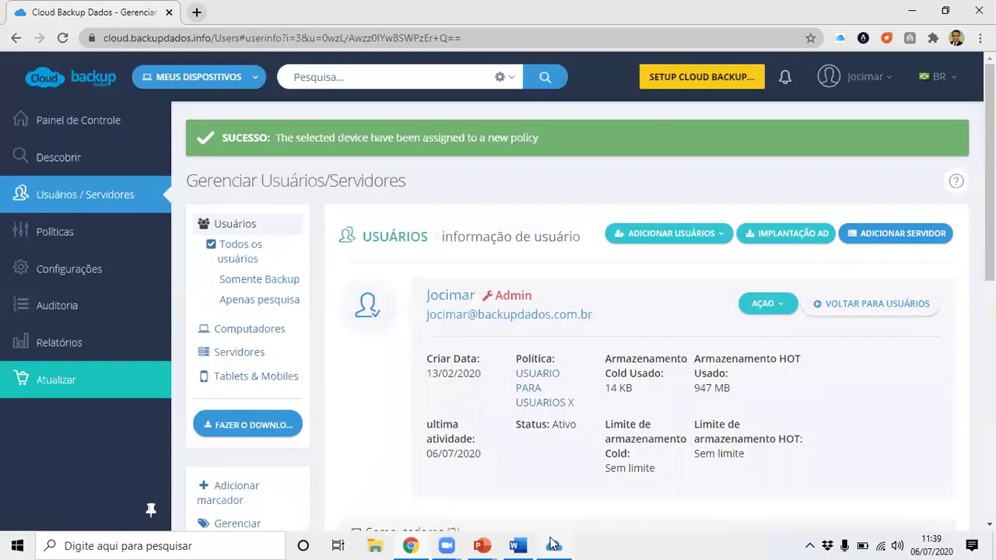
Open and close the desktop client window, then reveal the hidden tray icons.
left_click(553, 544)
left_click(786, 37)
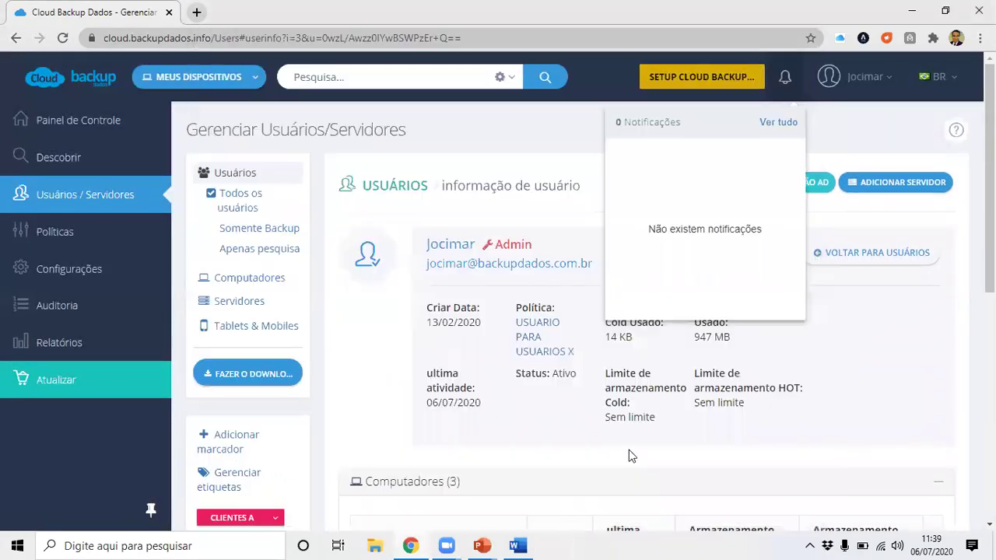
left_click(809, 544)
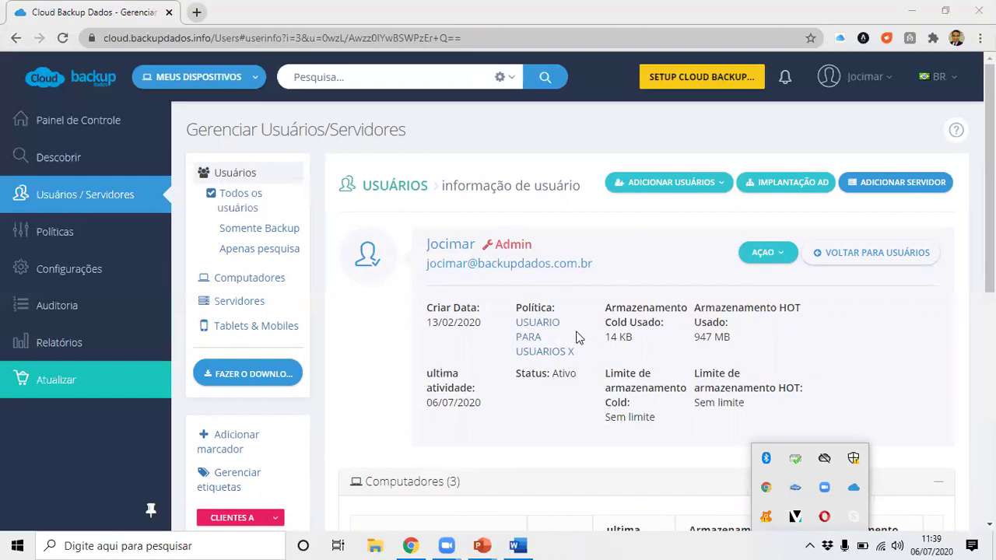
Run Ferramentas > Verificar atualizações in the client and acknowledge the already-up-to-date notice.
left_click(853, 487)
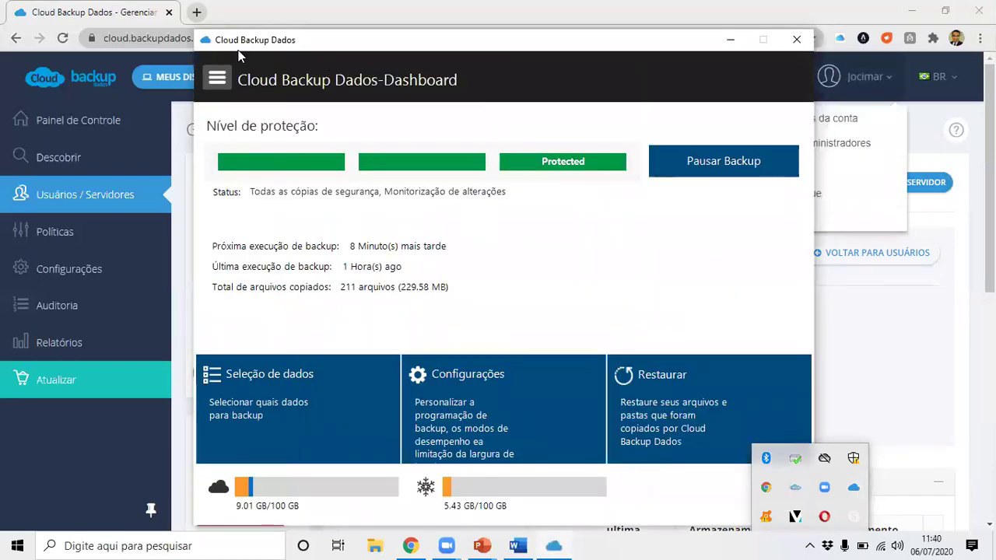
left_click(217, 77)
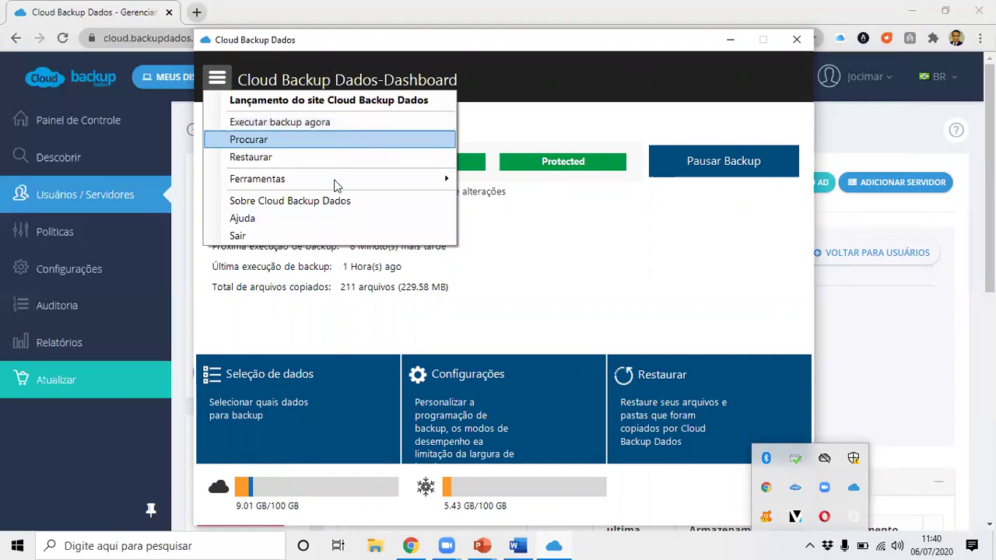
mouse_move(335, 184)
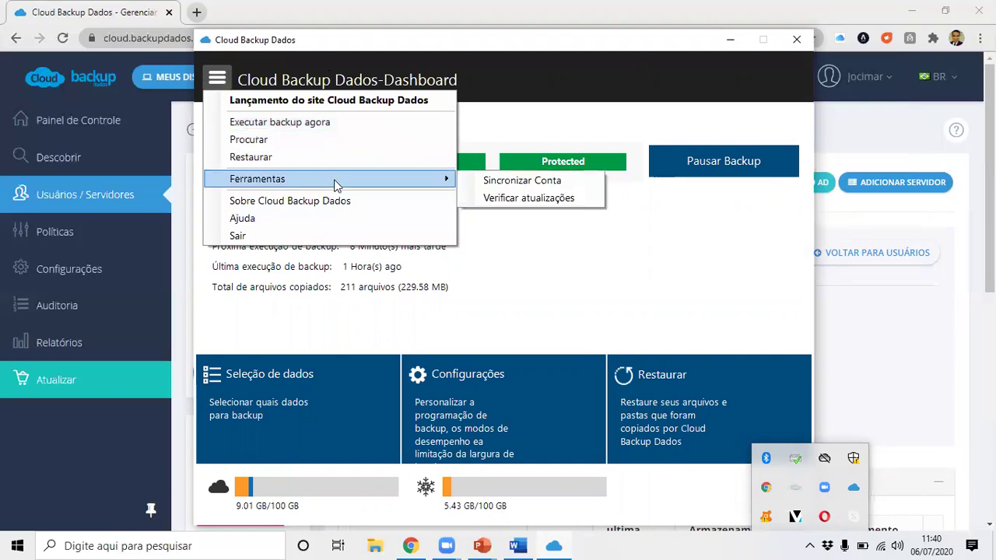
left_click(529, 197)
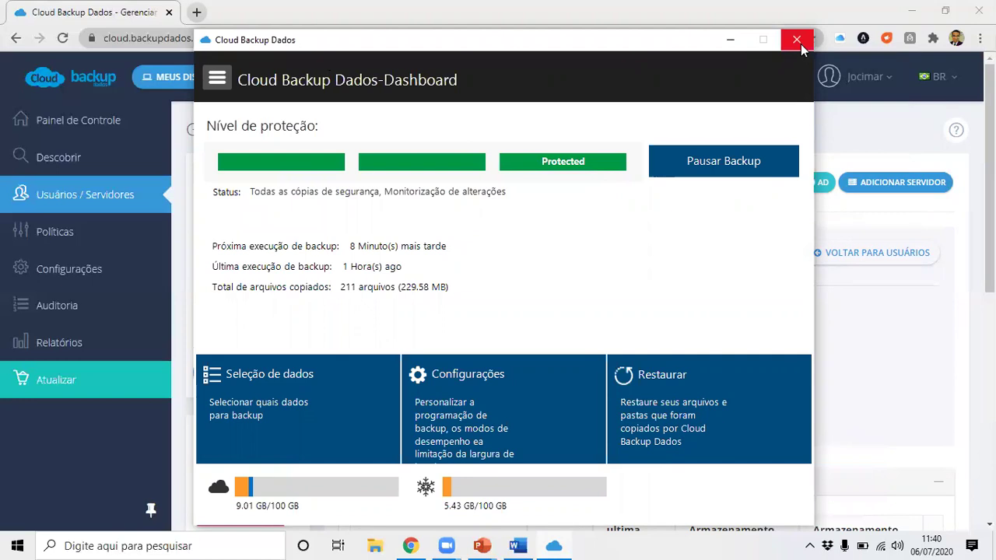
left_click(796, 40)
left_click(796, 517)
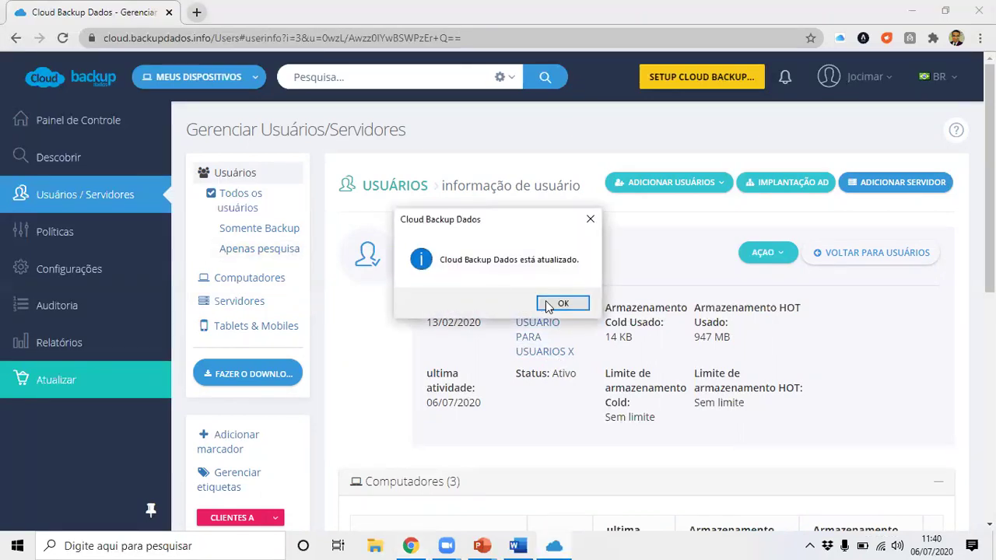
left_click(557, 305)
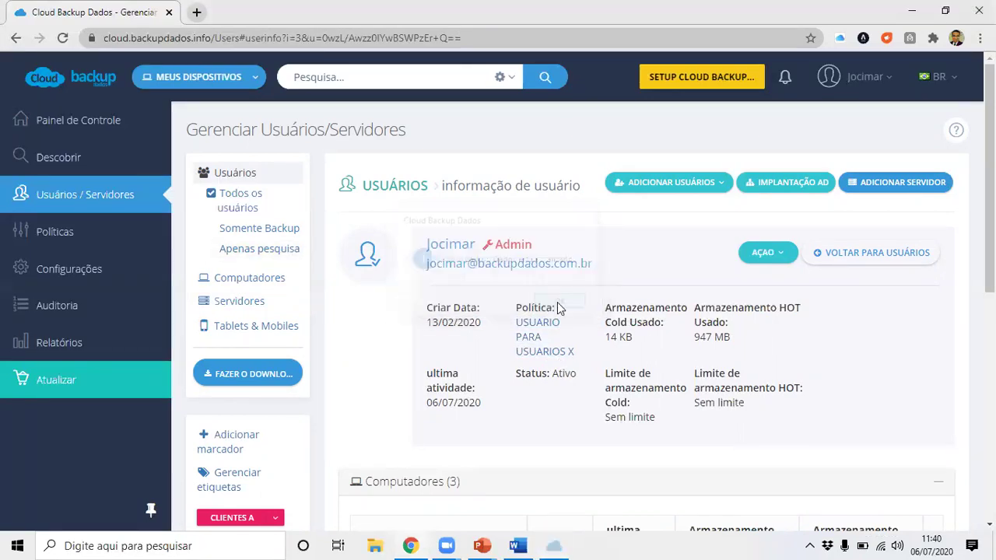
left_click(812, 544)
Unlock the desktop client dashboard from the tray with the client PIN.
left_click(854, 491)
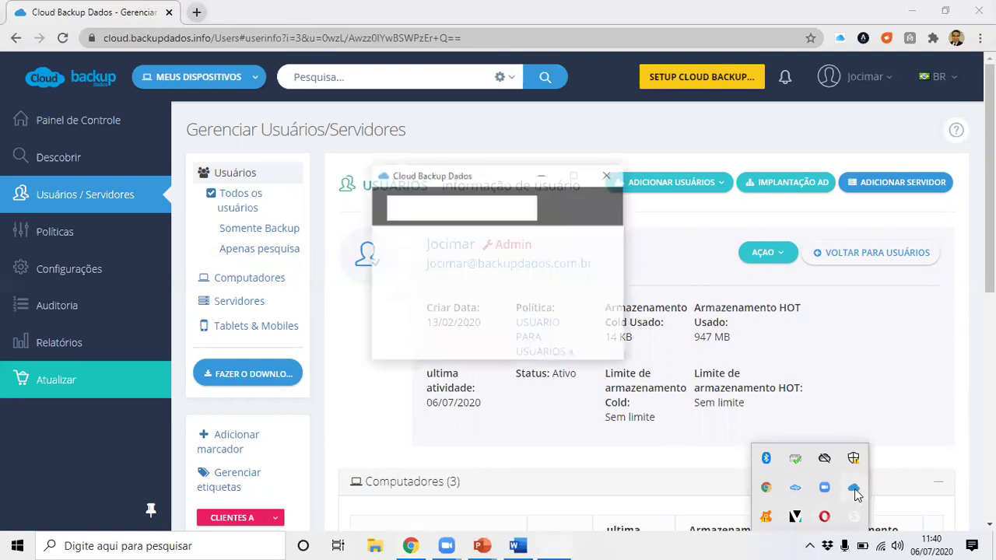
right_click(854, 490)
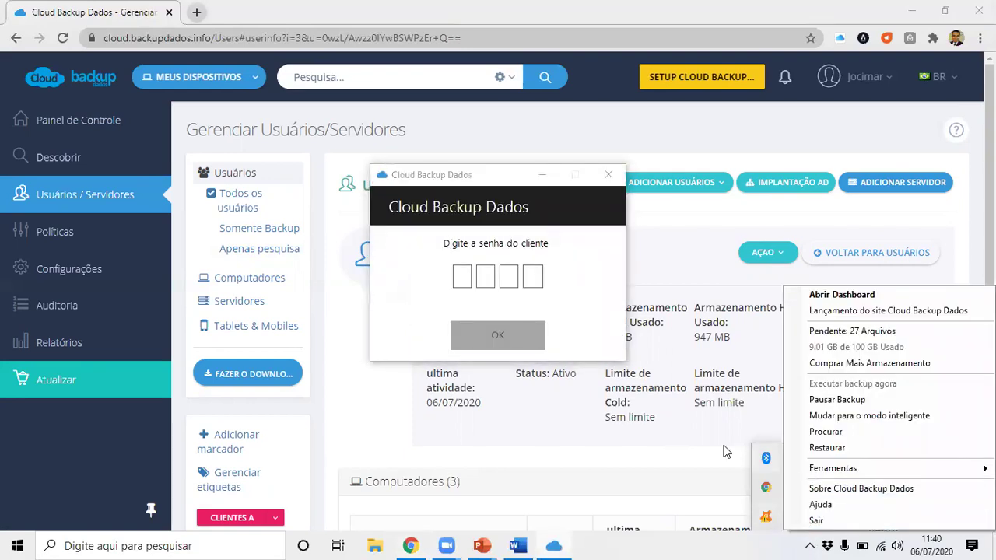
left_click(565, 282)
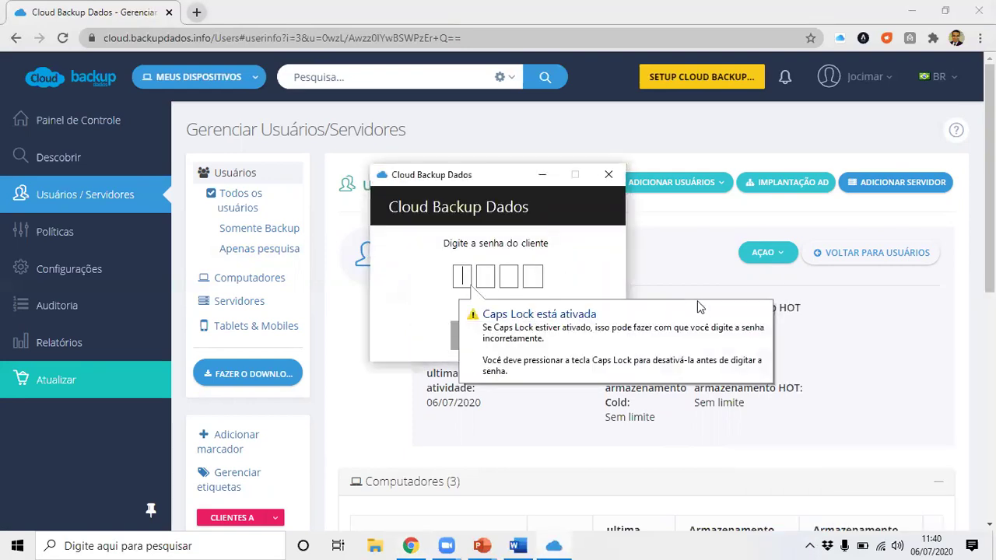
left_click(608, 177)
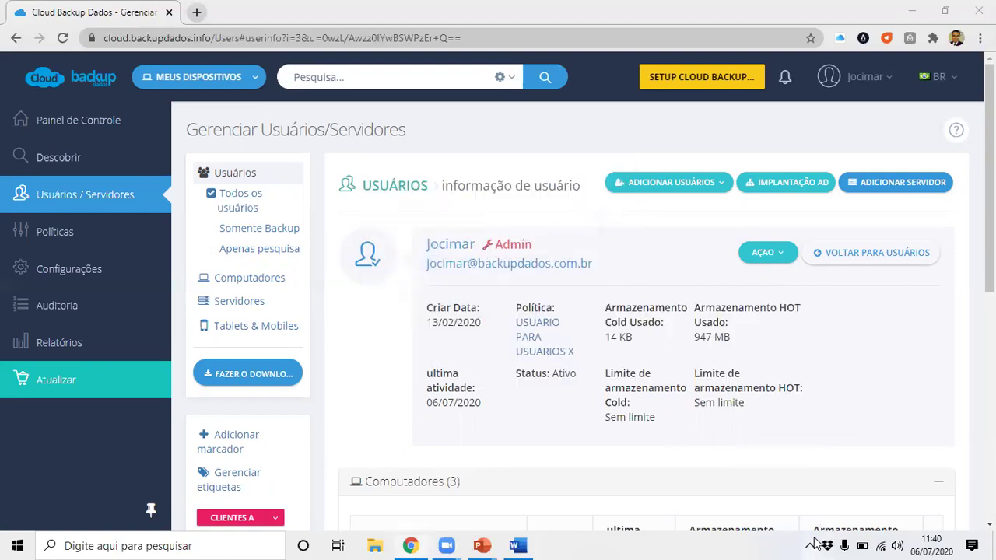
left_click(811, 546)
left_click(853, 489)
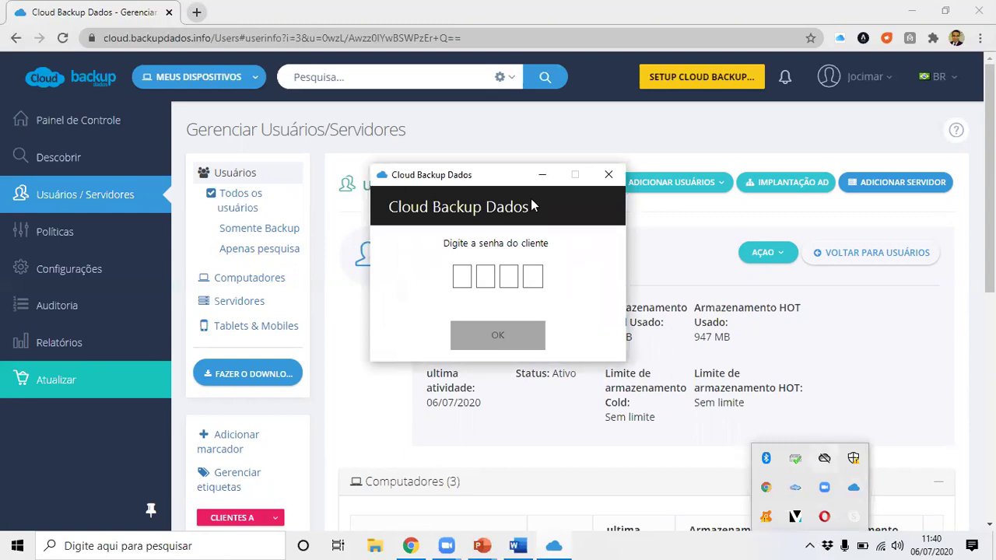
left_click(608, 176)
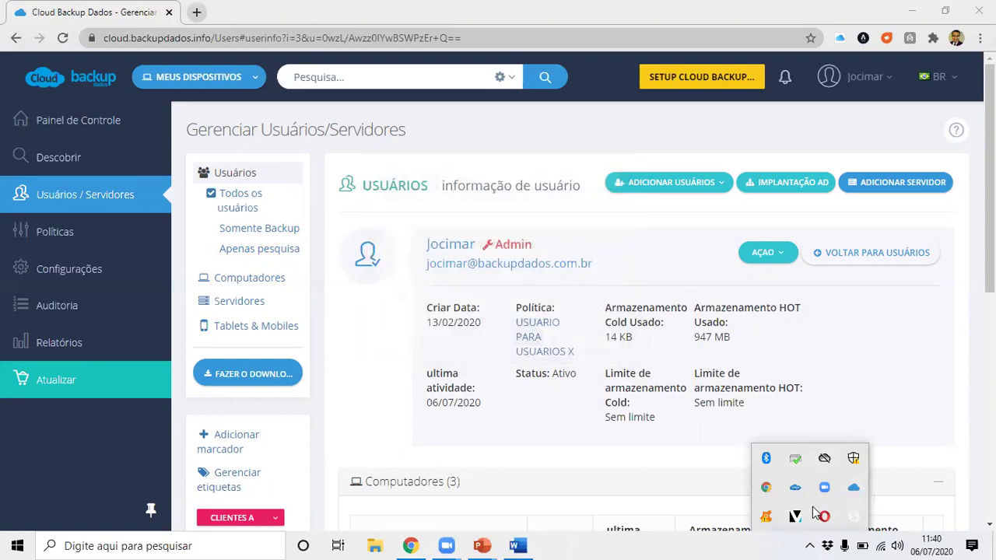
left_click(853, 488)
type("••••")
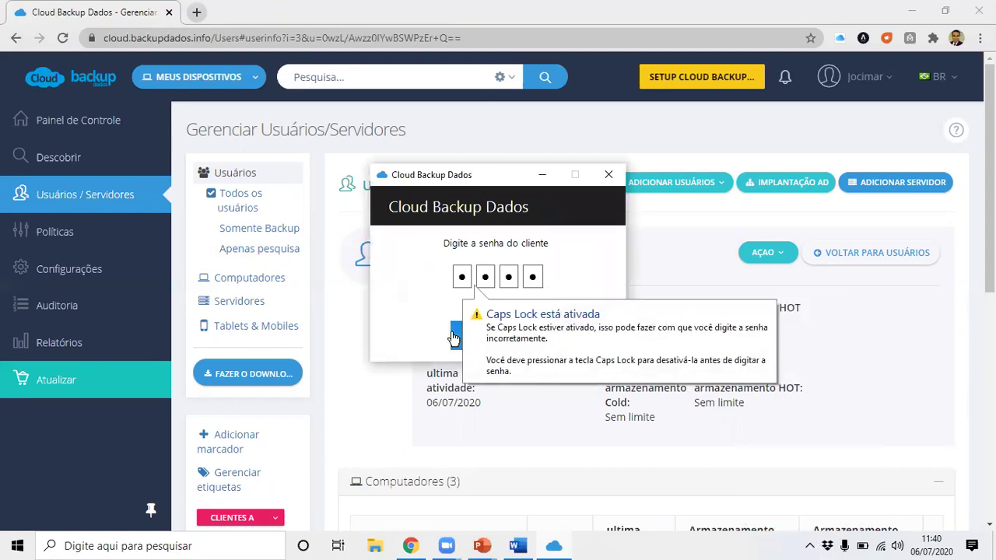
left_click(455, 336)
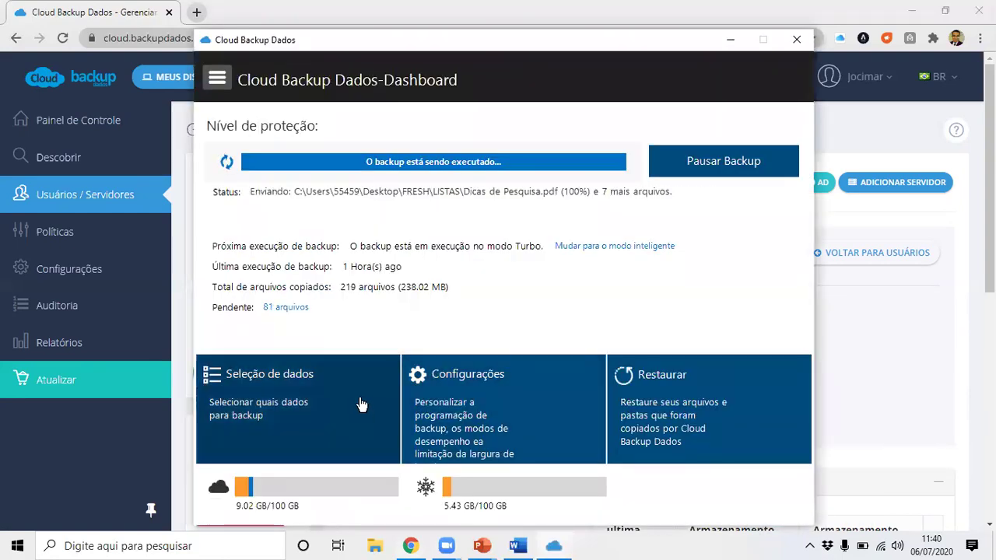
Try Seleção de dados and Configurações, dismiss their notices, then pause the backup and close the dashboard.
left_click(327, 405)
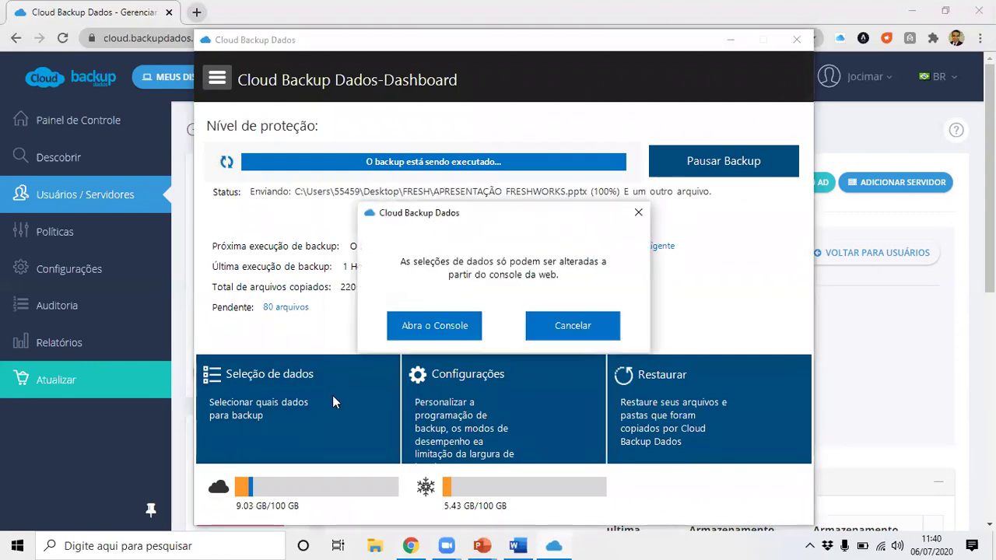
left_click(639, 221)
left_click(502, 406)
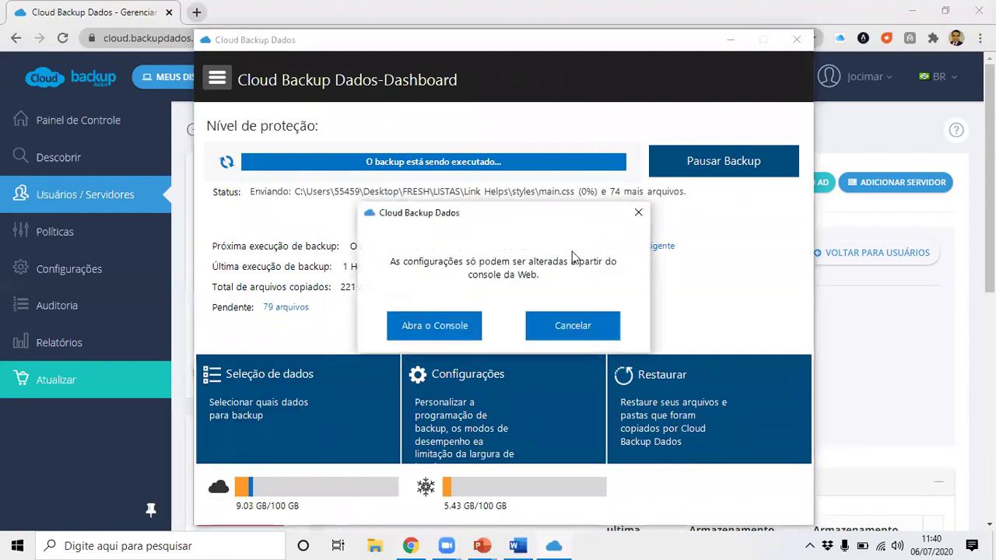
left_click(638, 212)
left_click(675, 172)
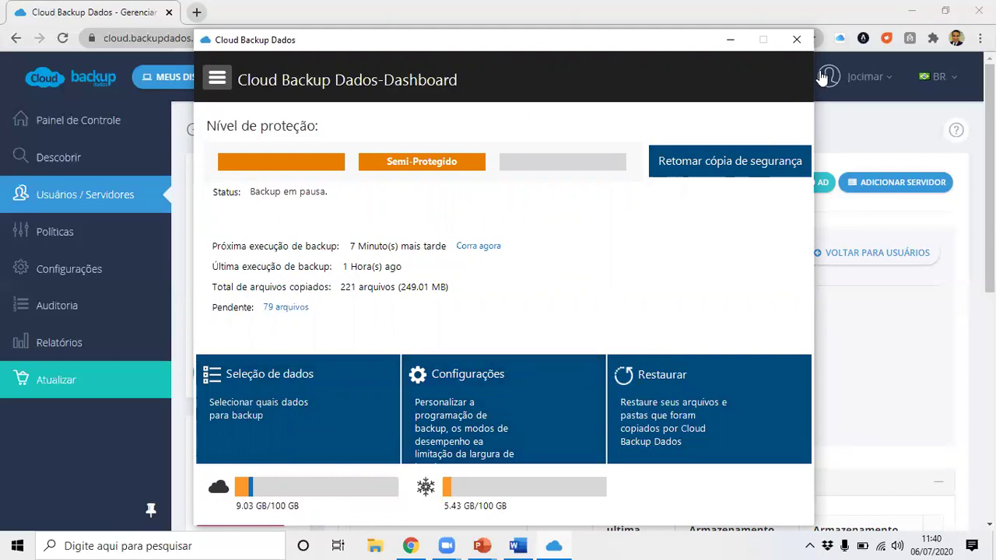
left_click(797, 40)
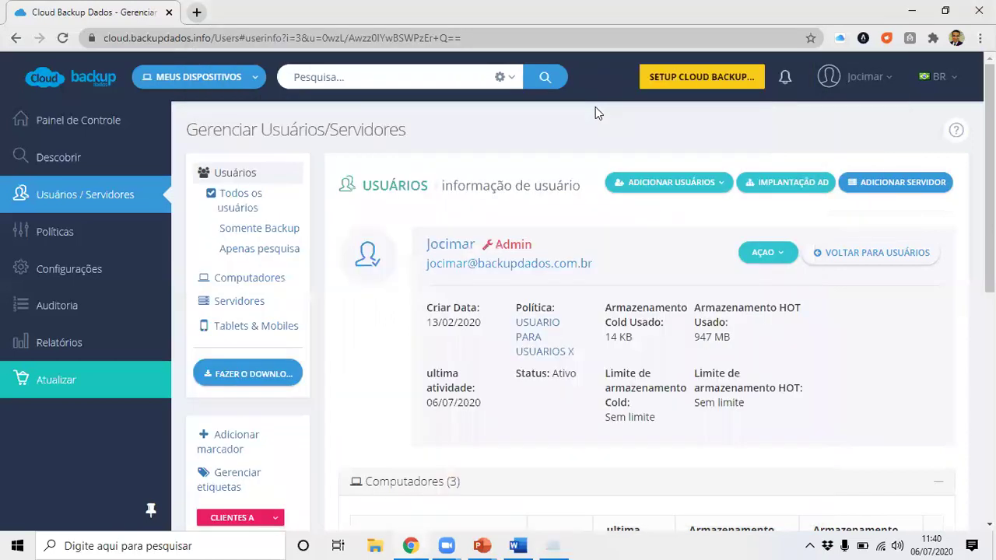
Open Auditoria and scroll through the Relatórios de auditoria records table.
left_click(65, 307)
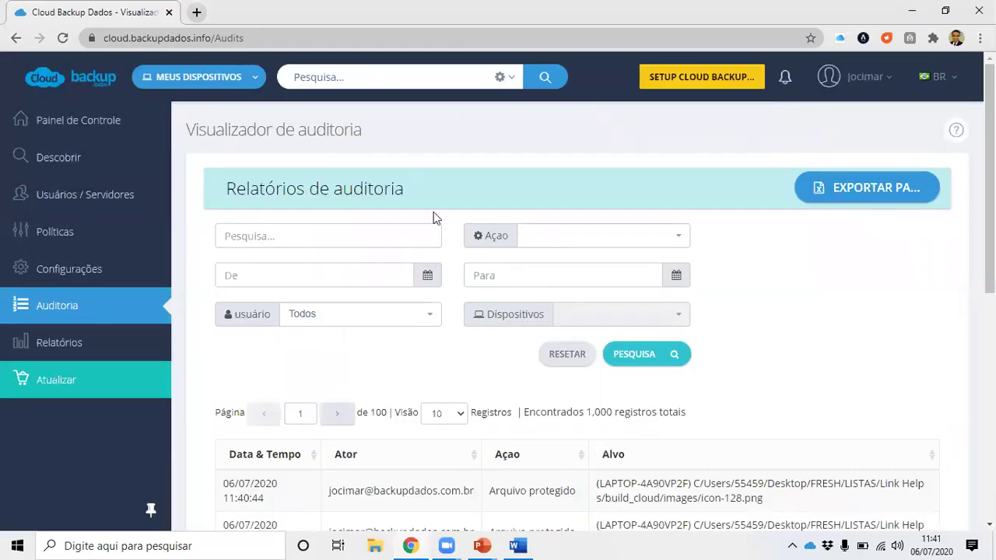
scroll(438, 216, "down", 3)
scroll(440, 213, "down", 1)
scroll(441, 213, "up", 1)
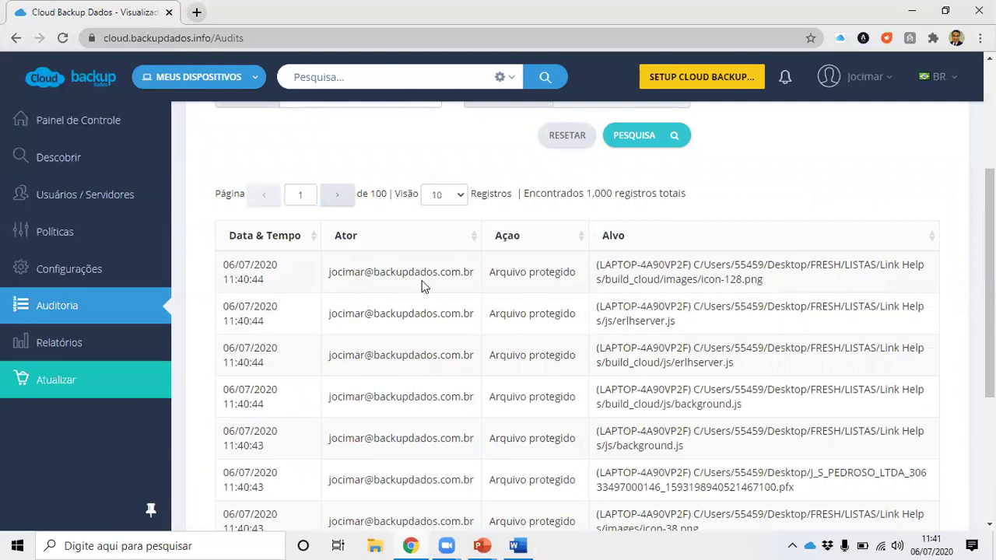
scroll(403, 303, "down", 3)
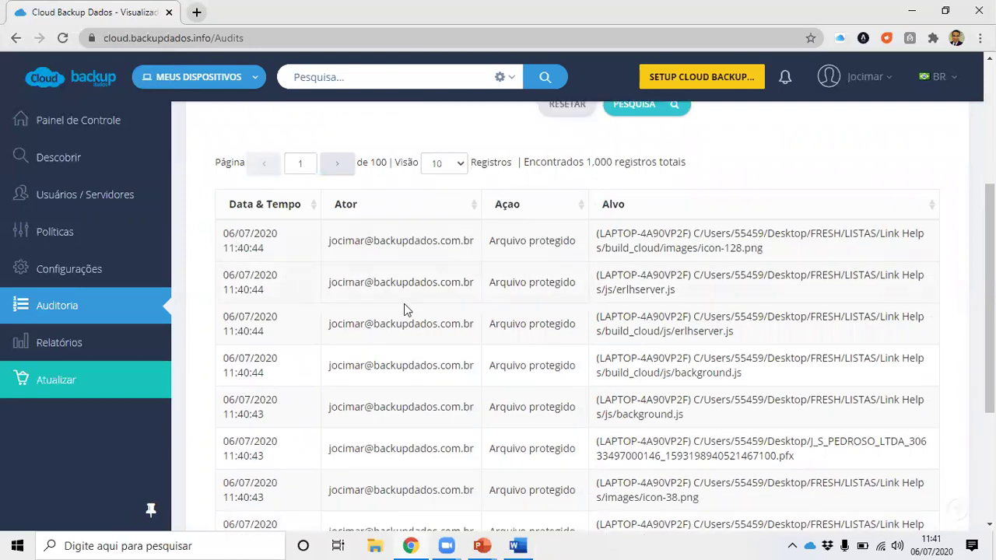
scroll(408, 310, "up", 2)
scroll(436, 307, "up", 2)
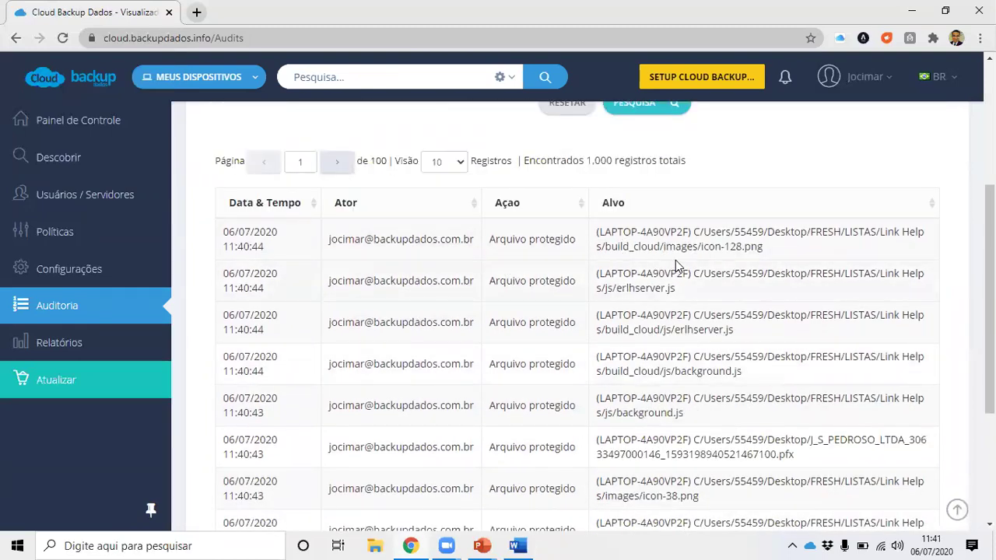
scroll(655, 262, "down", 4)
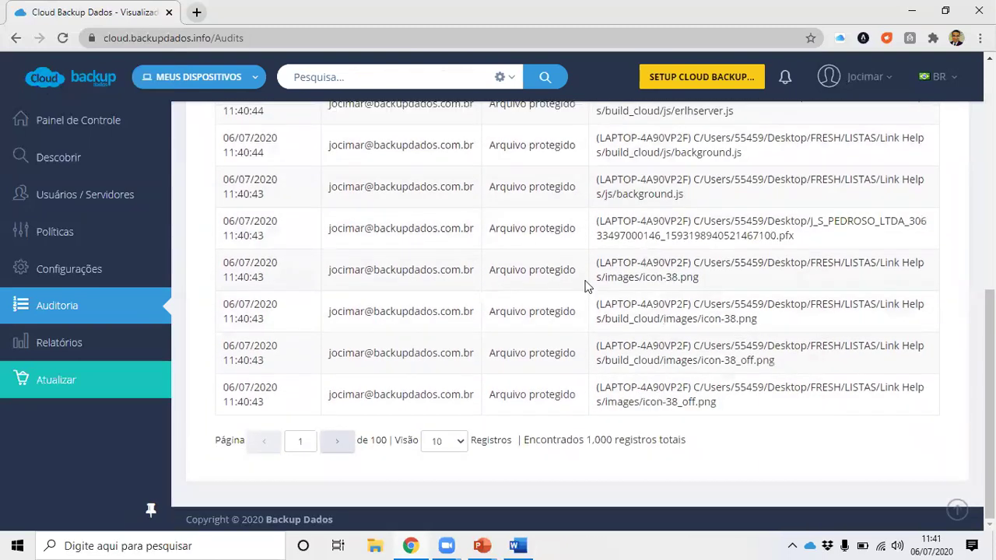
Advance to audit page 2 of 100 and open the Visão page-size dropdown.
left_click(337, 441)
scroll(440, 352, "up", 3)
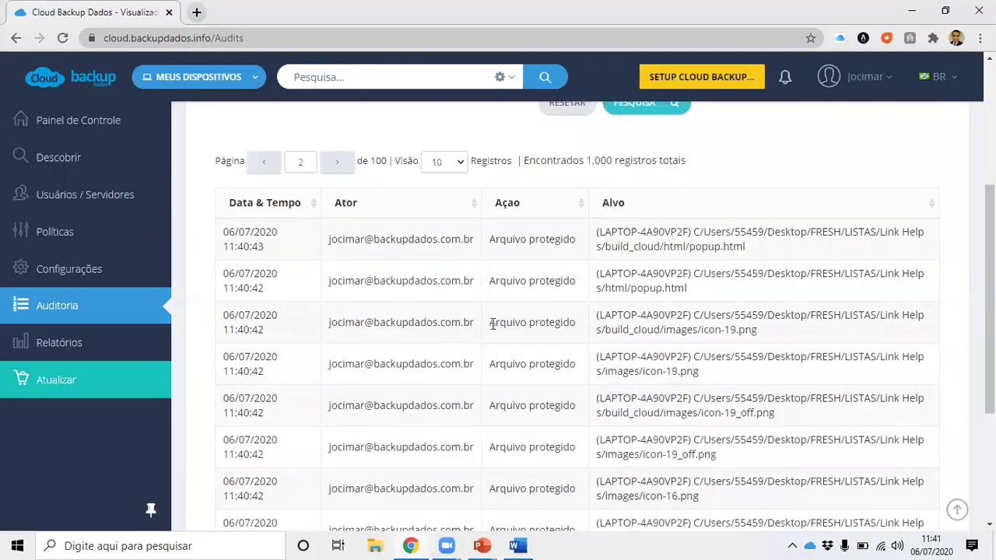
scroll(501, 327, "down", 3)
left_click(457, 441)
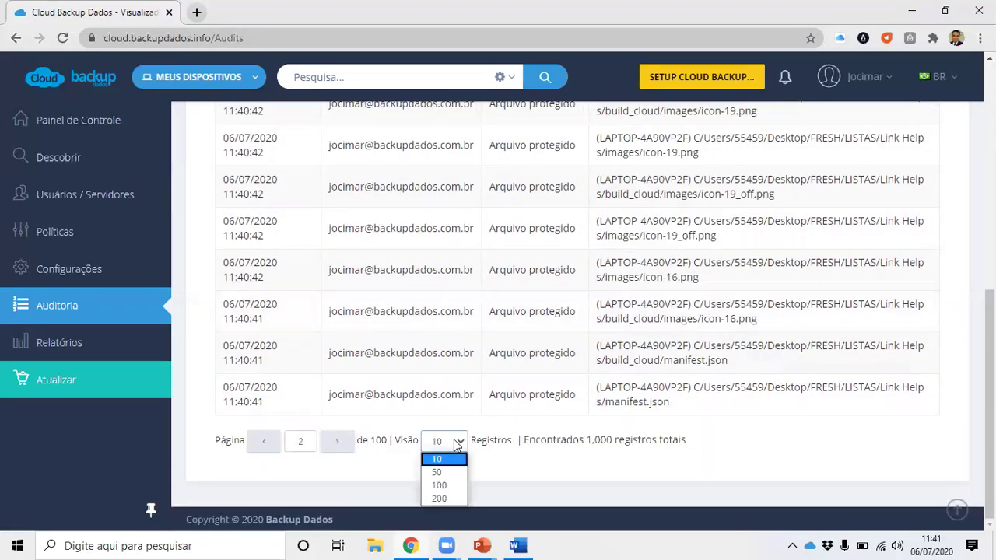
Show 100 audit records per page and skim the log entries.
left_click(439, 485)
scroll(504, 366, "down", 15)
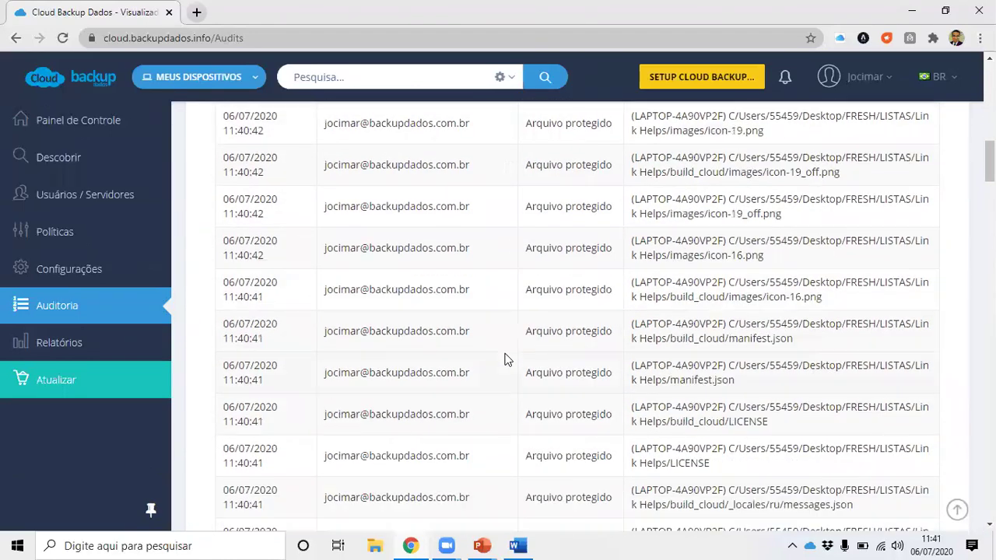
scroll(502, 353, "down", 4)
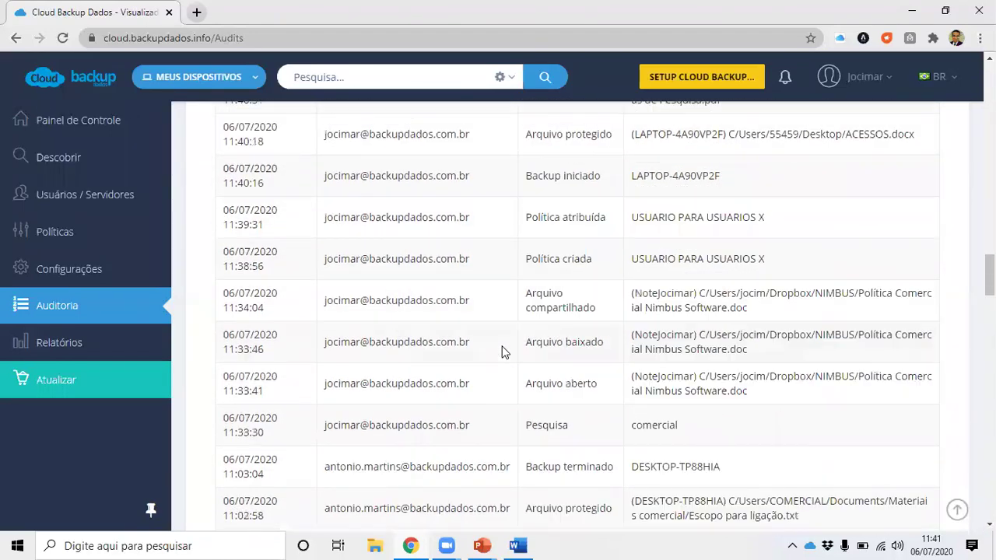
scroll(544, 327, "up", 1)
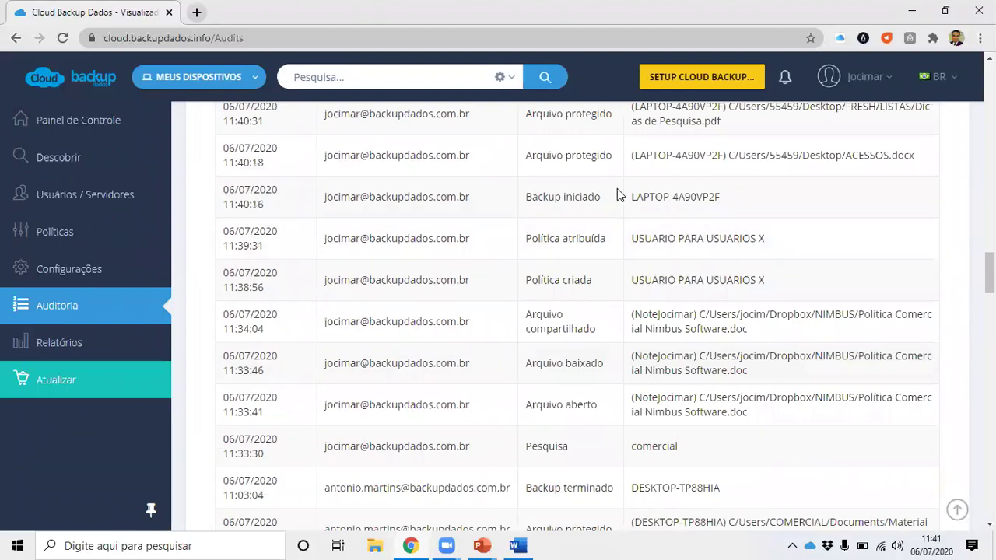
Highlight the computer name, the USUARIO PARA USUARIOS X policy, and the 'comercial' search entry.
left_click_drag(621, 195, 721, 214)
left_click_drag(632, 238, 735, 239)
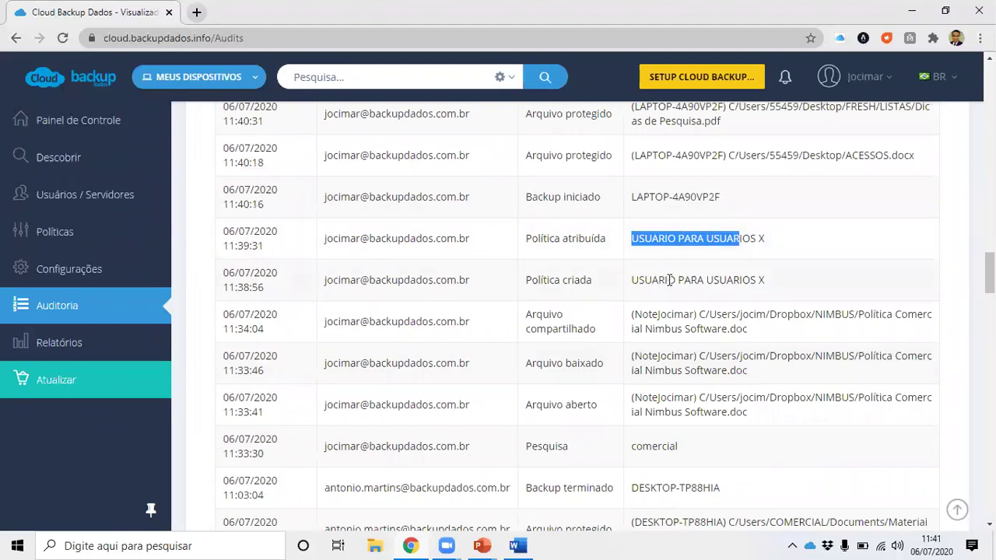
scroll(578, 311, "down", 2)
left_click_drag(340, 301, 423, 301)
left_click_drag(631, 305, 677, 312)
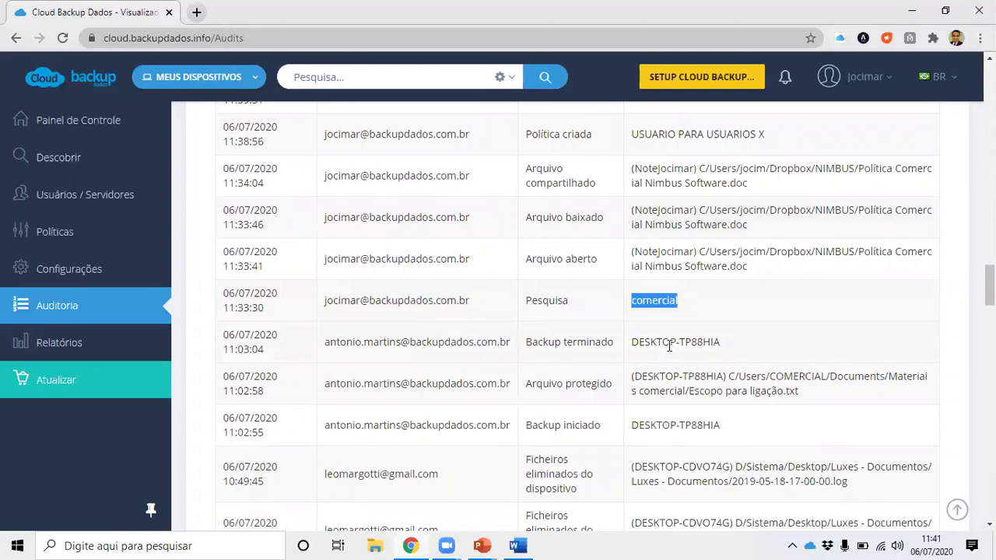
left_click(649, 302)
left_click_drag(644, 302, 706, 303)
Scroll through all audit log rows to the pagination bar, then go to Relatórios.
scroll(713, 299, "down", 1)
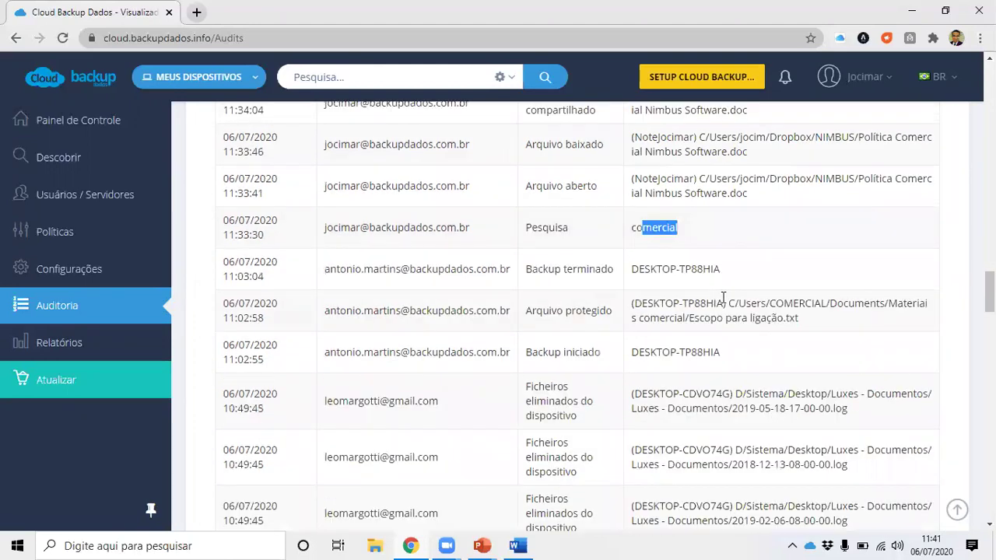
scroll(736, 298, "up", 1)
scroll(736, 304, "up", 1)
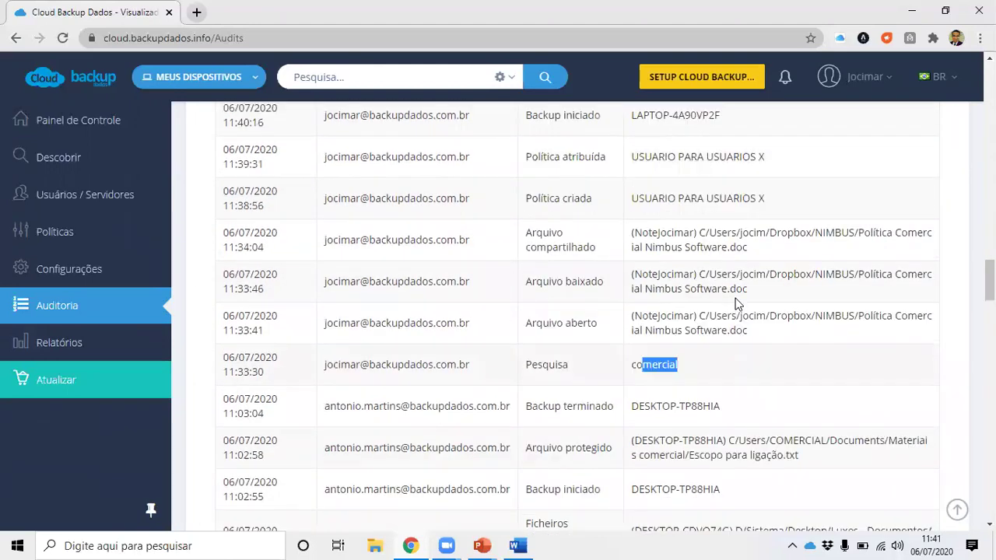
scroll(736, 297, "down", 3)
scroll(736, 297, "up", 3)
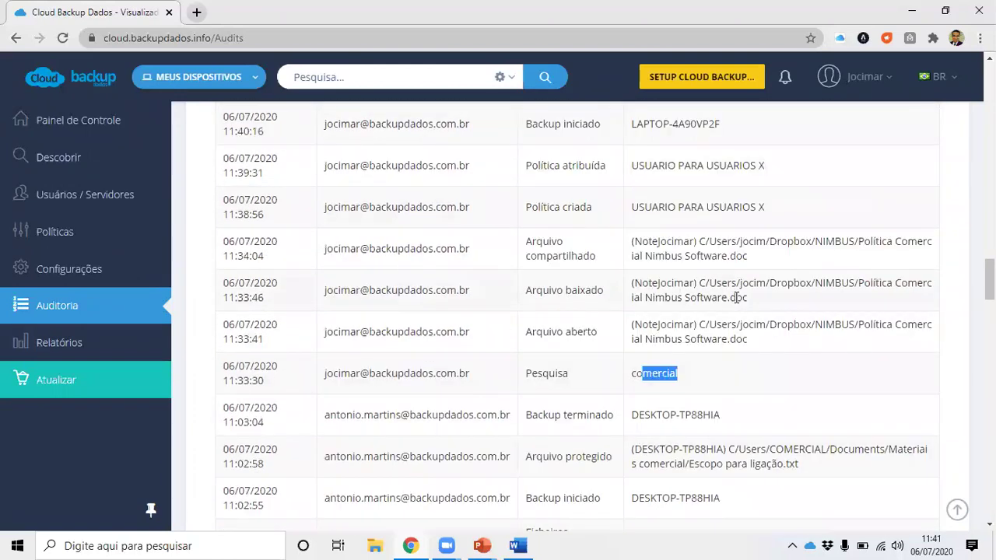
scroll(736, 304, "up", 2)
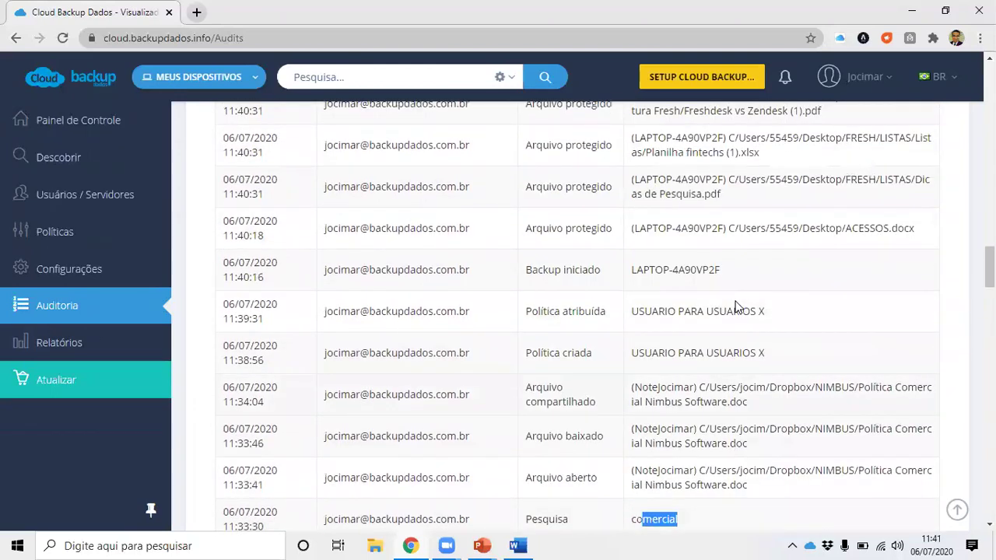
scroll(736, 302, "down", 4)
scroll(735, 297, "down", 5)
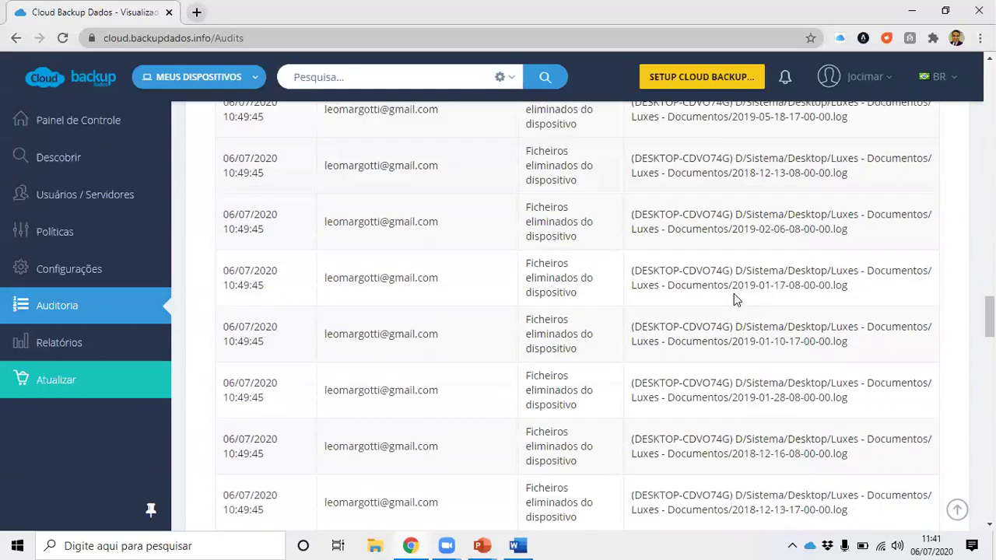
scroll(735, 300, "down", 5)
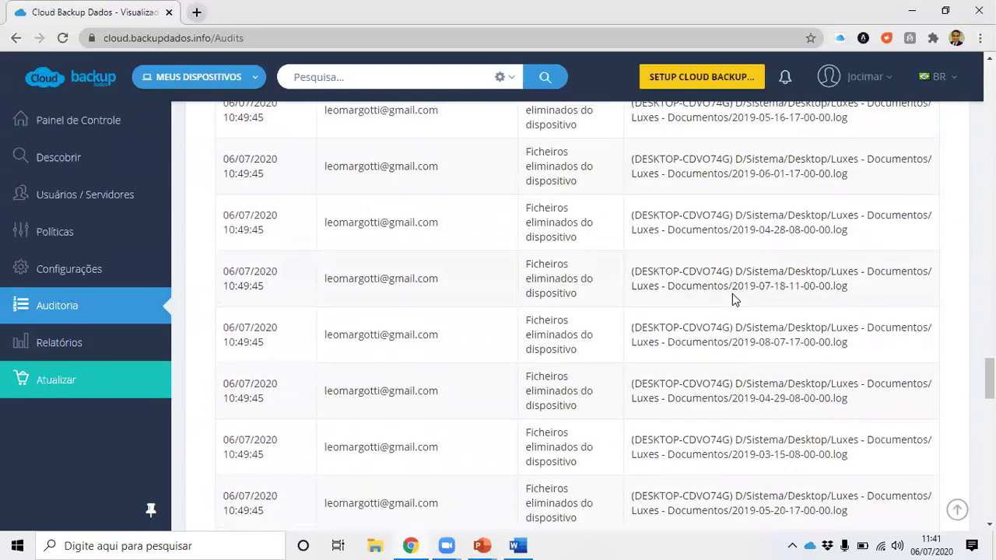
scroll(732, 295, "down", 5)
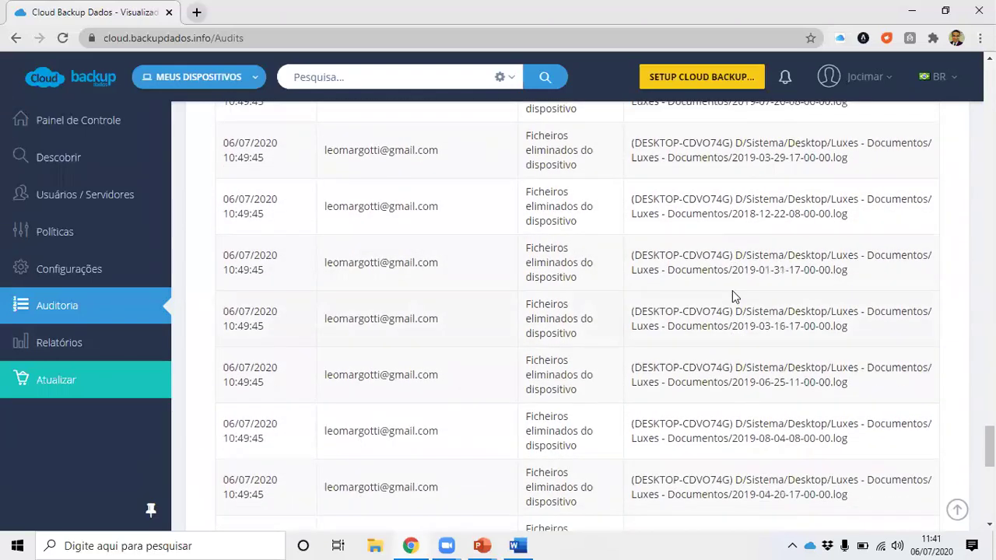
scroll(730, 293, "down", 4)
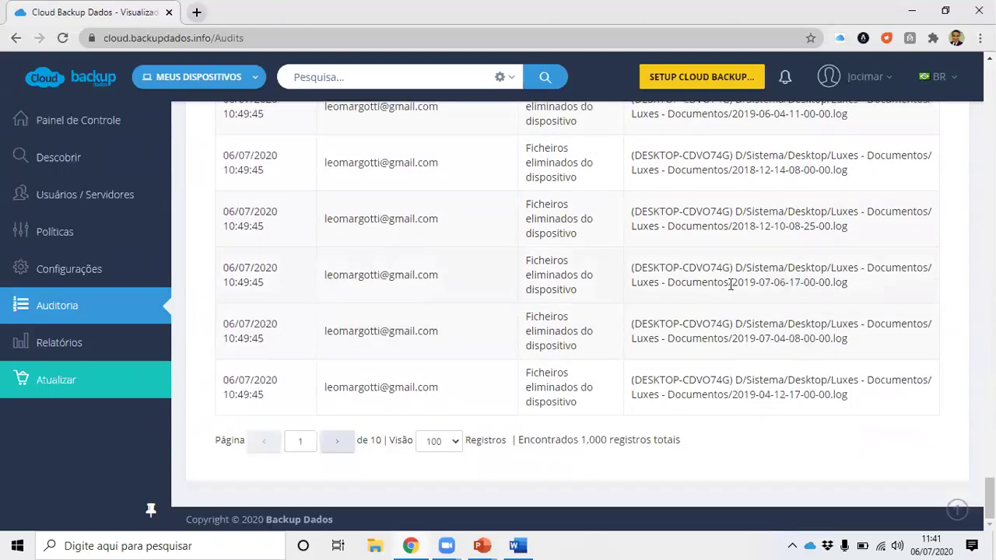
scroll(731, 284, "up", 10)
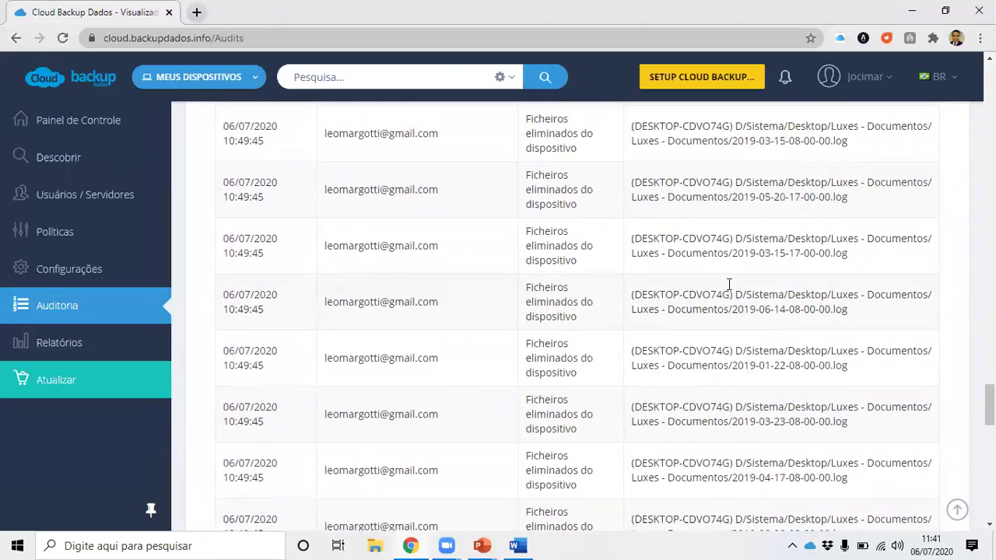
scroll(729, 284, "up", 2)
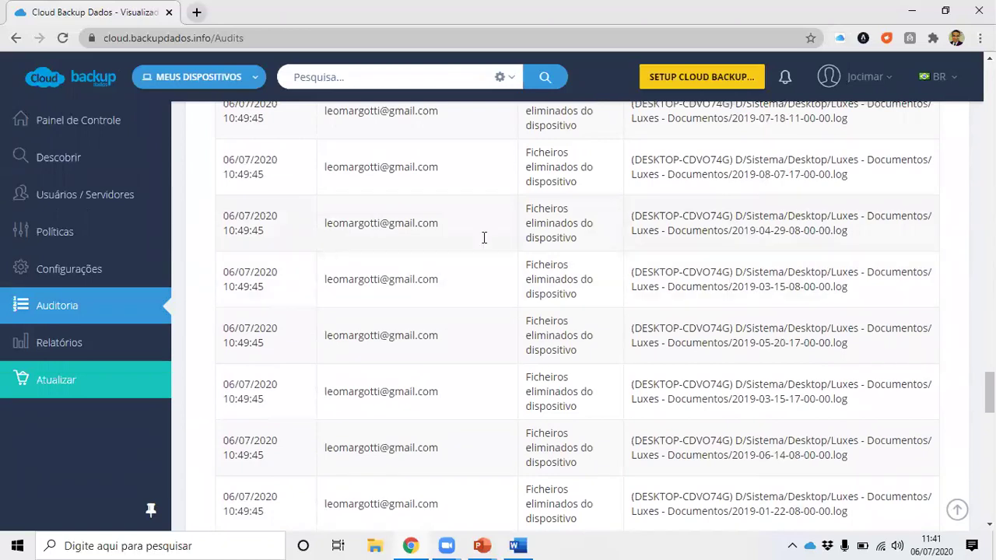
left_click(148, 346)
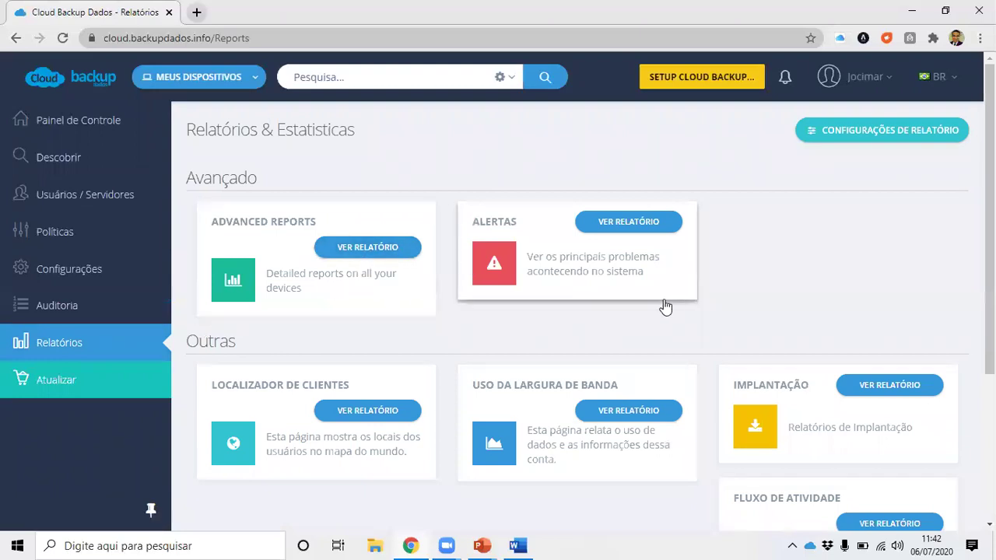
Look over the Relatórios & Estatísticas page and open Configurações de Relatório.
scroll(666, 340, "down", 3)
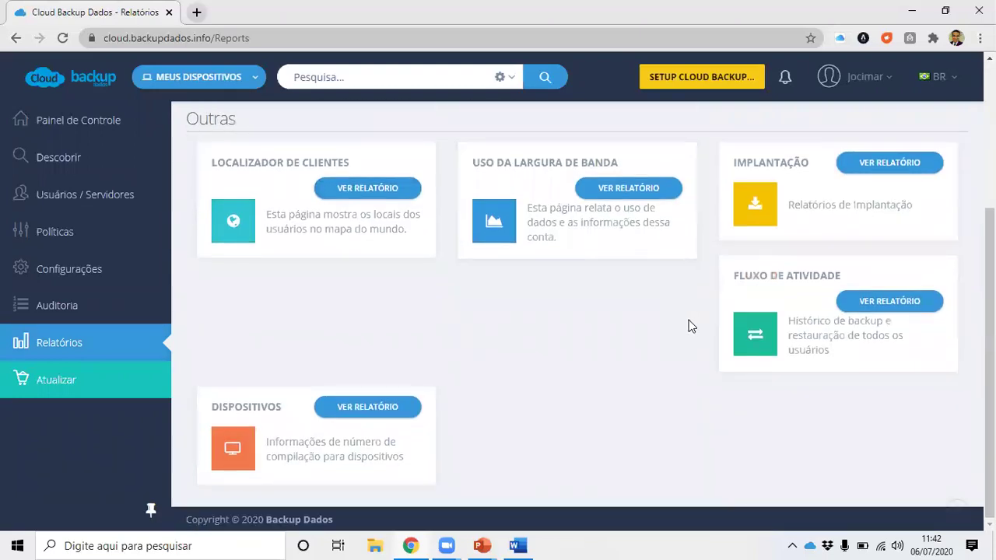
scroll(687, 321, "up", 2)
scroll(700, 321, "up", 1)
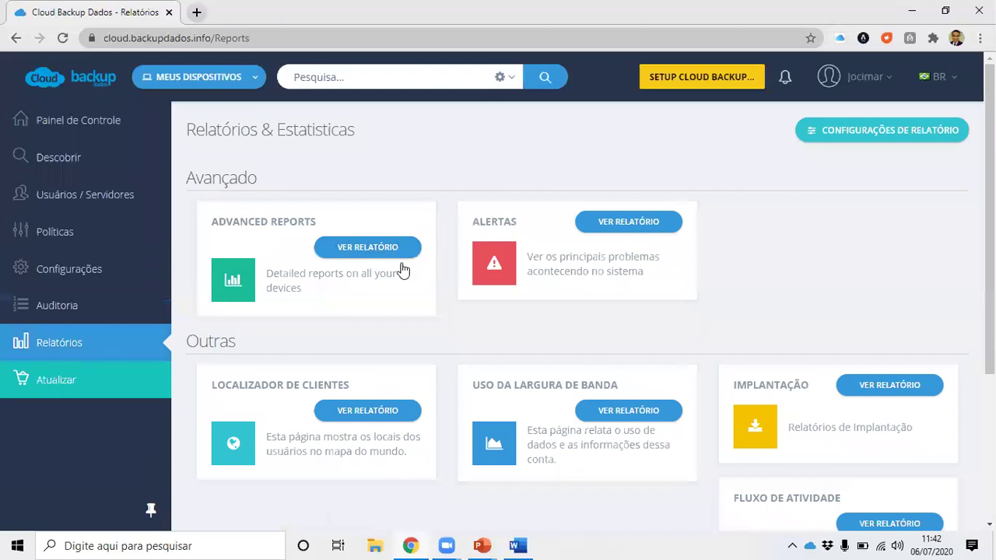
left_click(880, 139)
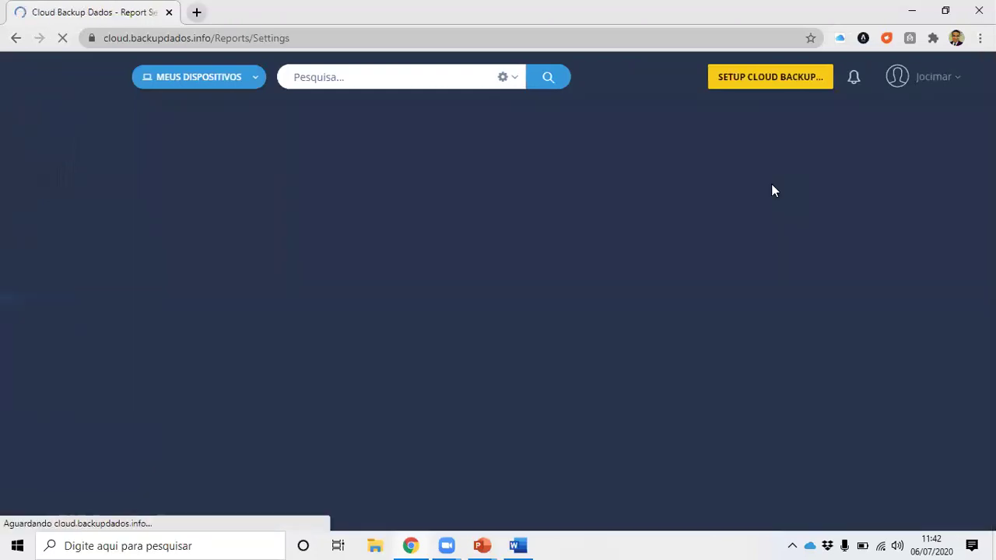
Set Alert Reports Settings to Customized alert email.
scroll(545, 242, "down", 1)
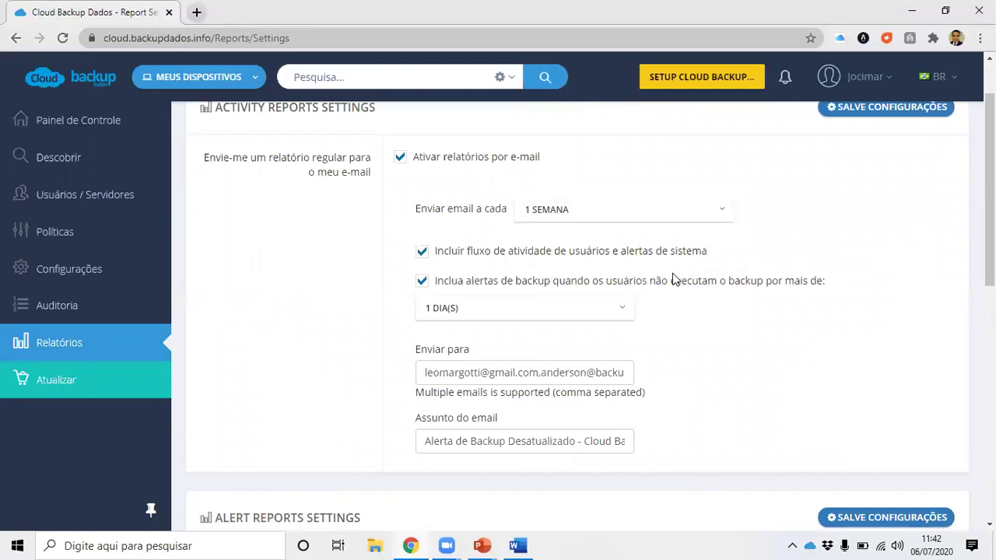
scroll(674, 279, "down", 3)
scroll(674, 276, "down", 1)
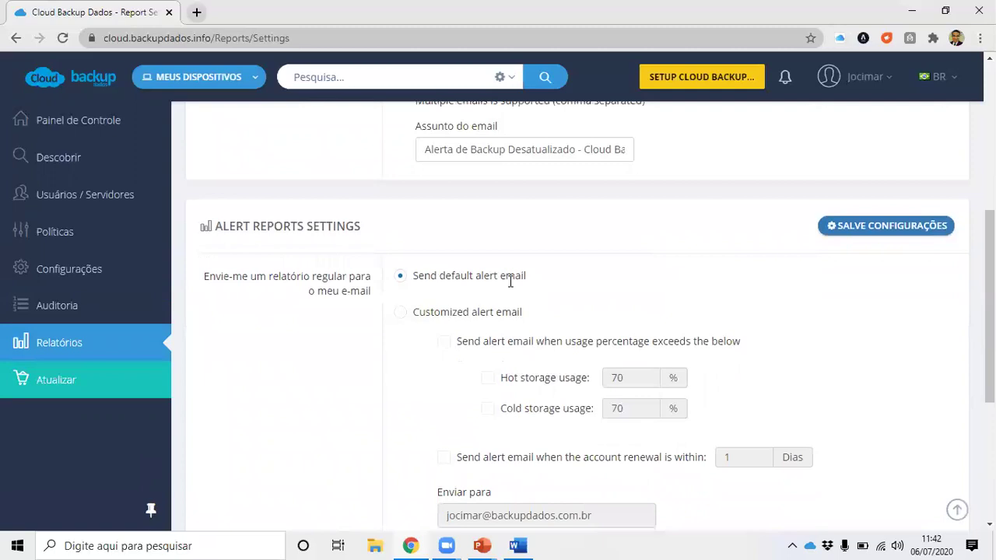
scroll(627, 302, "down", 1)
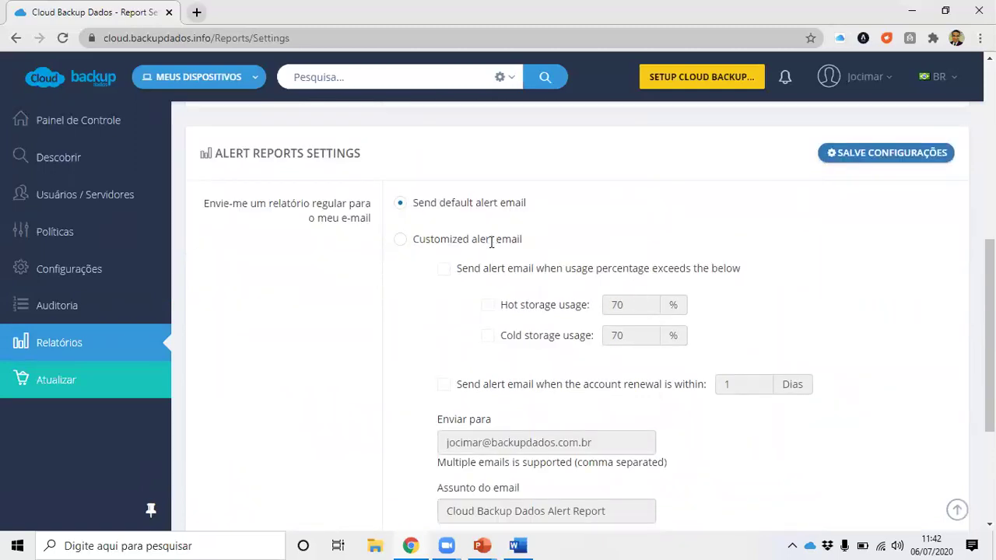
left_click(401, 241)
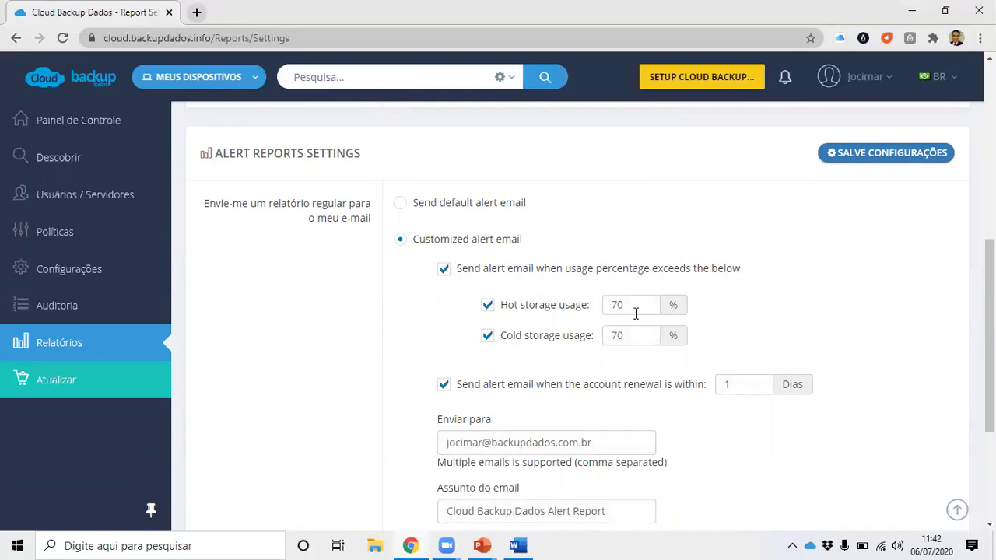
scroll(635, 313, "down", 1)
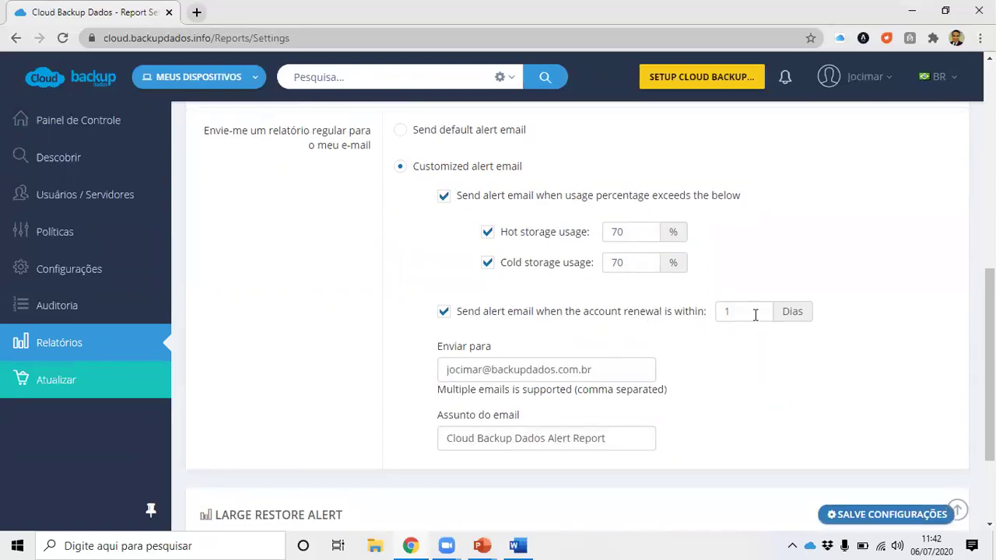
scroll(754, 314, "down", 2)
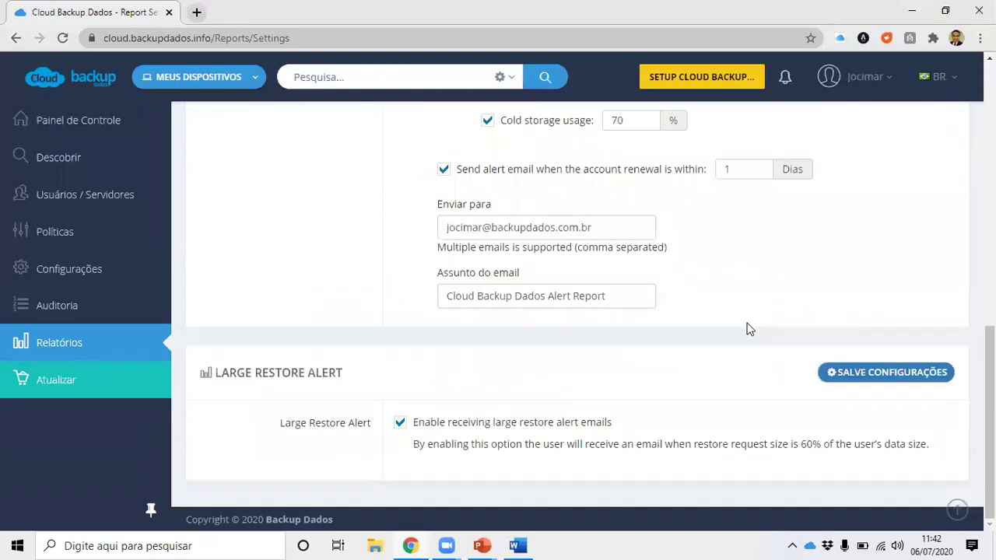
scroll(745, 327, "up", 5)
scroll(738, 326, "up", 4)
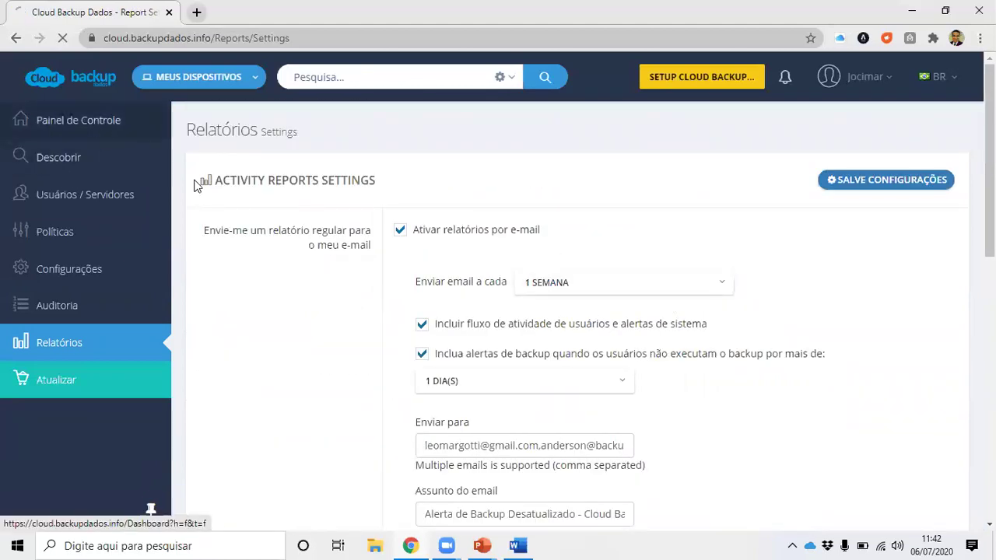
Go back to the Painel de Controle and close the 'Bem-vindo ao Cloud Backup Dados' popup.
left_click(100, 125)
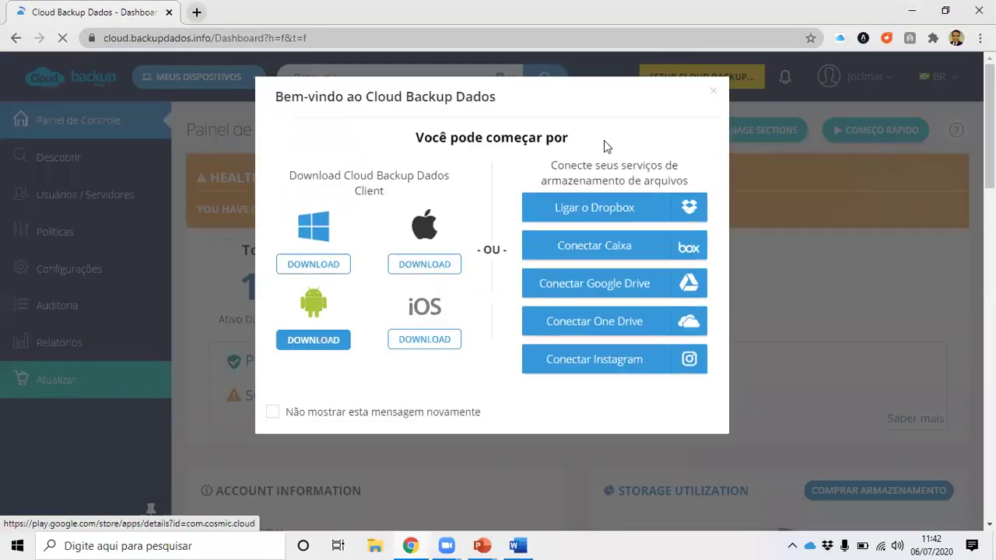
left_click(711, 96)
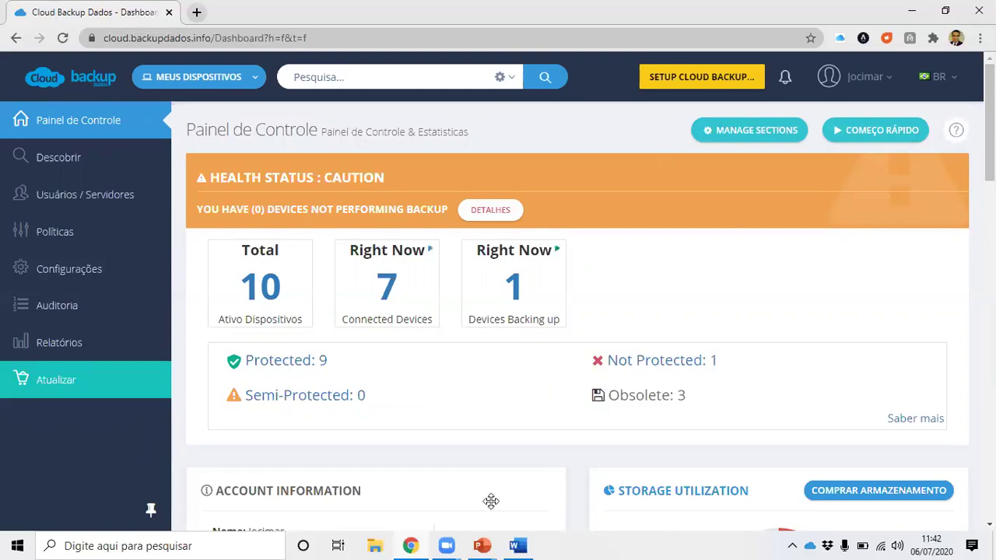
Switch to PowerPoint and show slide 7, the closing Contatos slide.
key("alt+Tab")
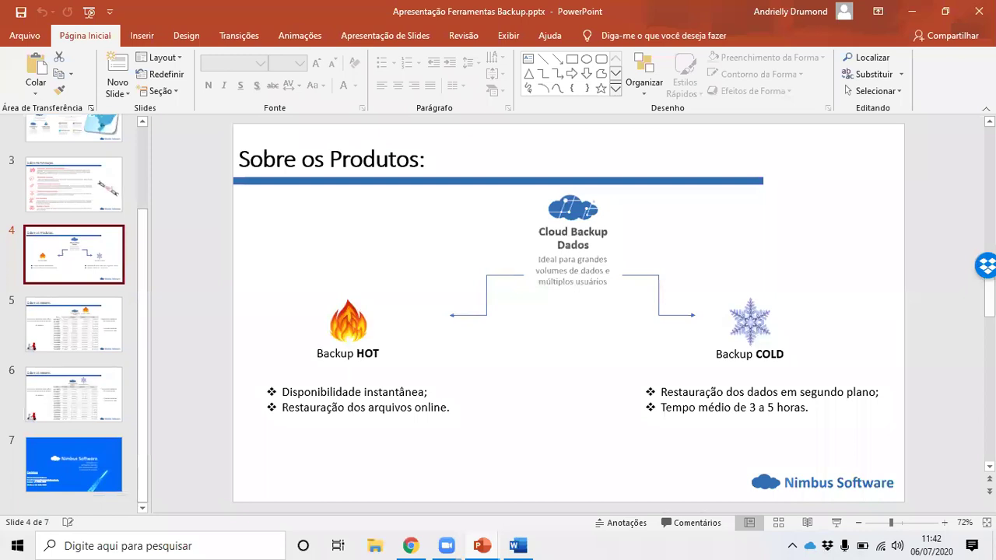
left_click(70, 395)
left_click(63, 473)
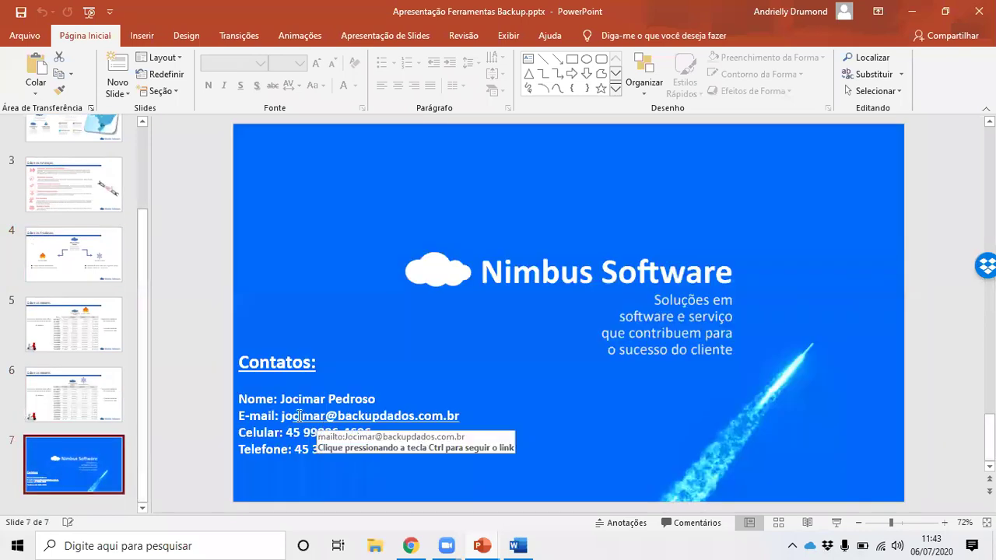
Highlight the contact details, deselect the text box, and return to the browser dashboard.
left_click_drag(282, 398, 386, 402)
left_click(333, 446)
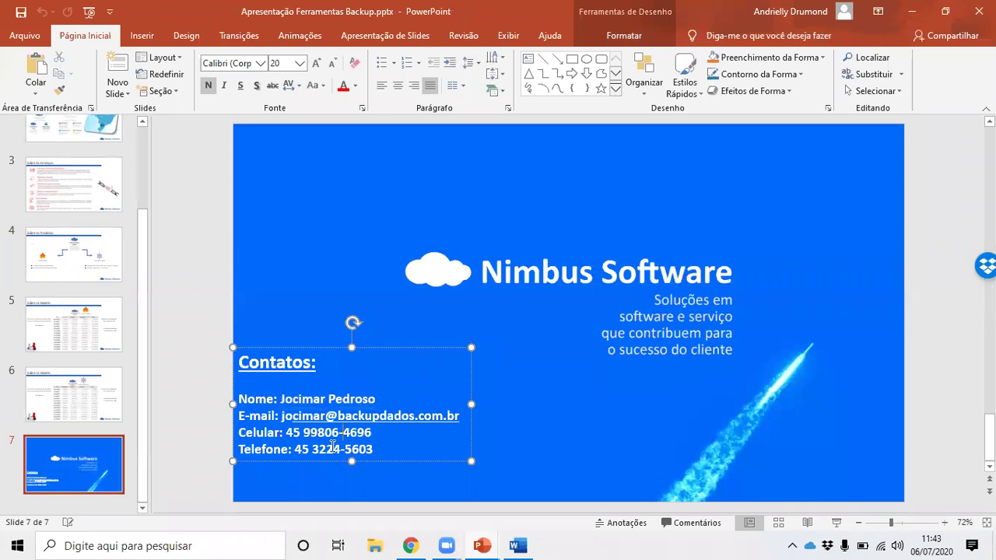
left_click(558, 354)
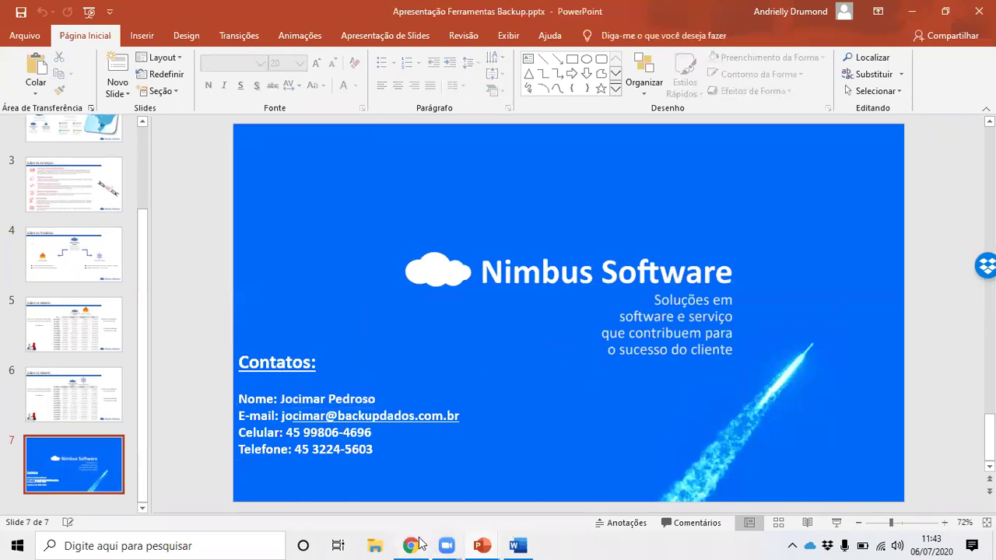
left_click(410, 545)
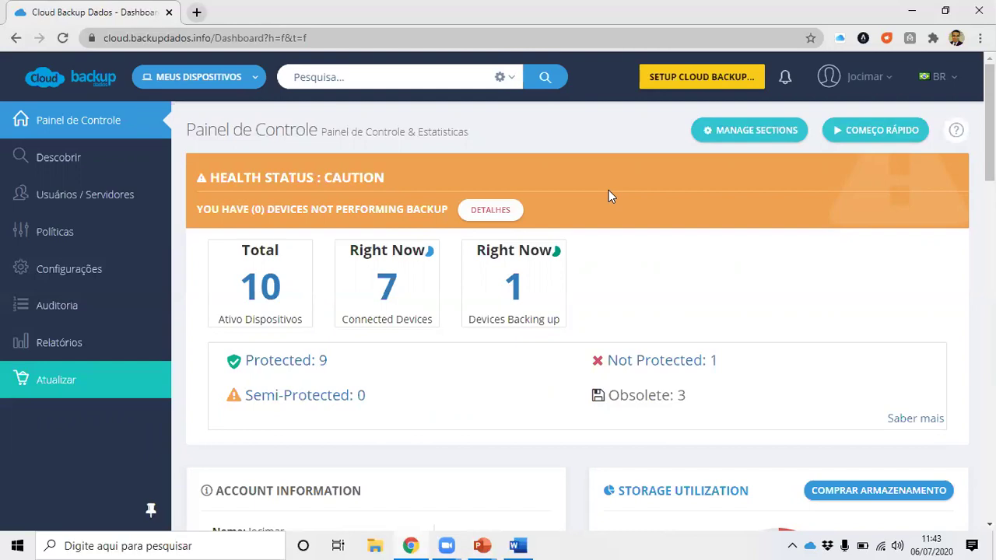